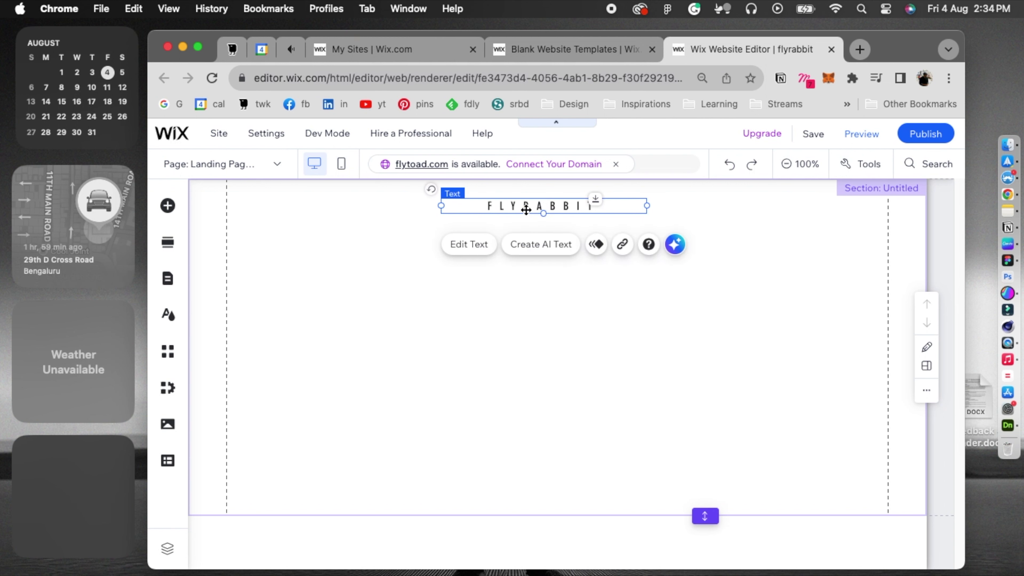
# Slightly reduce the font size of the FLYRABBIT heading text.
pyautogui.doubleClick(540, 206)
pyautogui.moveTo(257, 400); pyautogui.dragTo(255, 400)
pyautogui.click(611, 349)
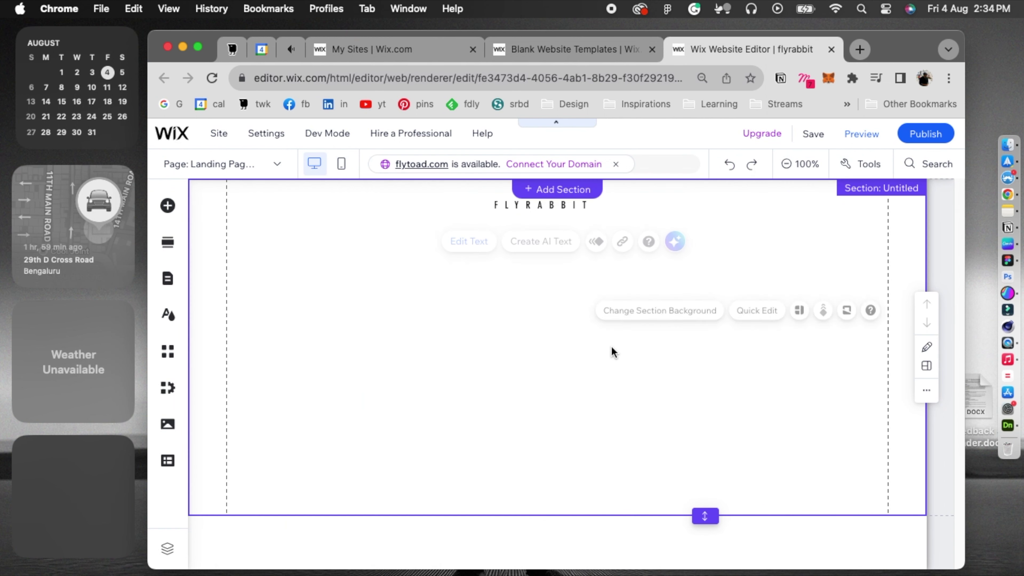
# Add a black container box below the FLYRABBIT heading and stretch it across the full width between the gridlines.
pyautogui.click(168, 205)
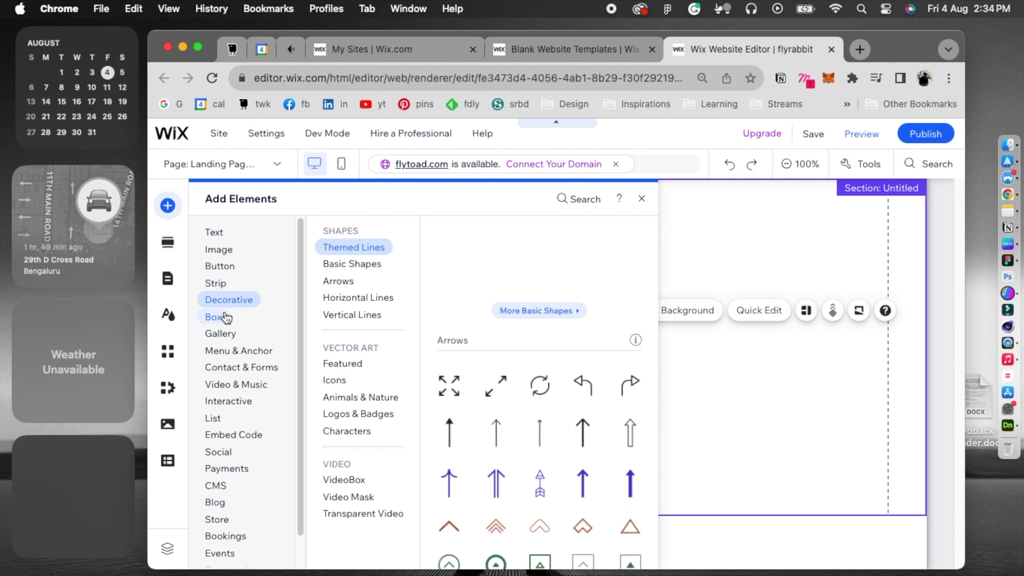
pyautogui.moveTo(233, 323)
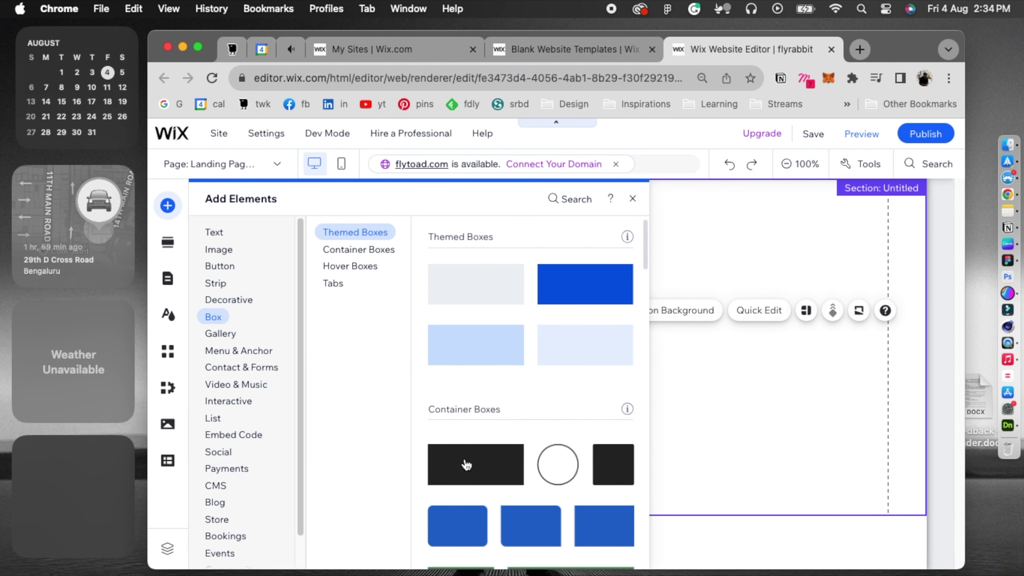
pyautogui.moveTo(467, 464); pyautogui.dragTo(300, 292)
pyautogui.moveTo(608, 311); pyautogui.dragTo(885, 280)
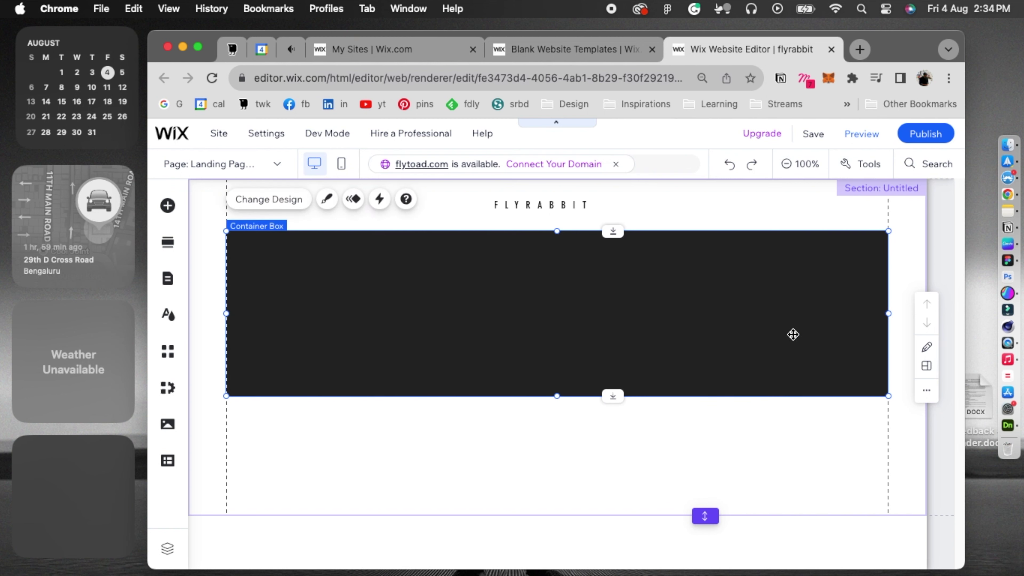
# Increase the height of the page section by extending its lower edge.
pyautogui.click(480, 442)
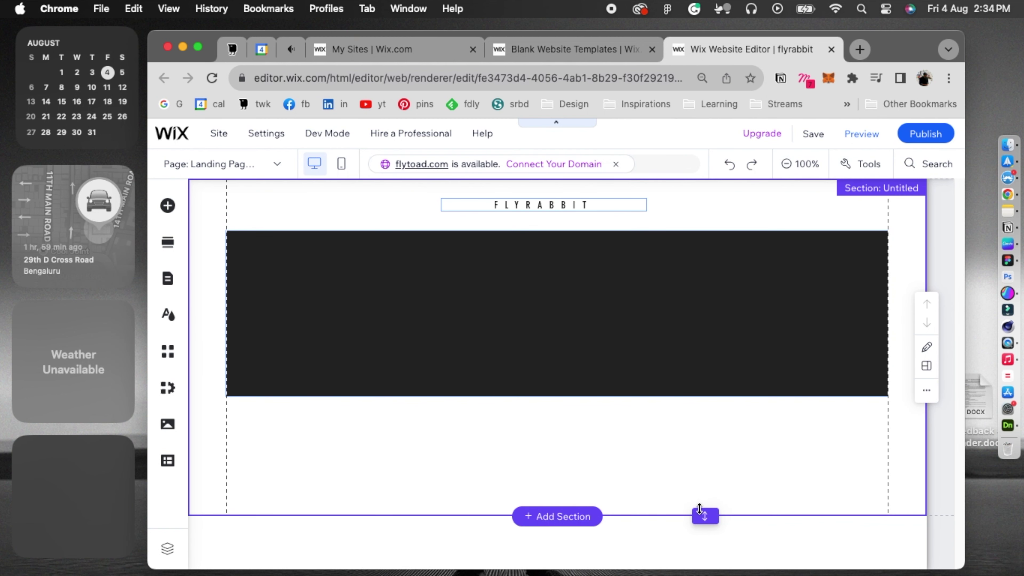
pyautogui.moveTo(704, 515); pyautogui.dragTo(700, 567)
pyautogui.scroll(-2, 601, 436)
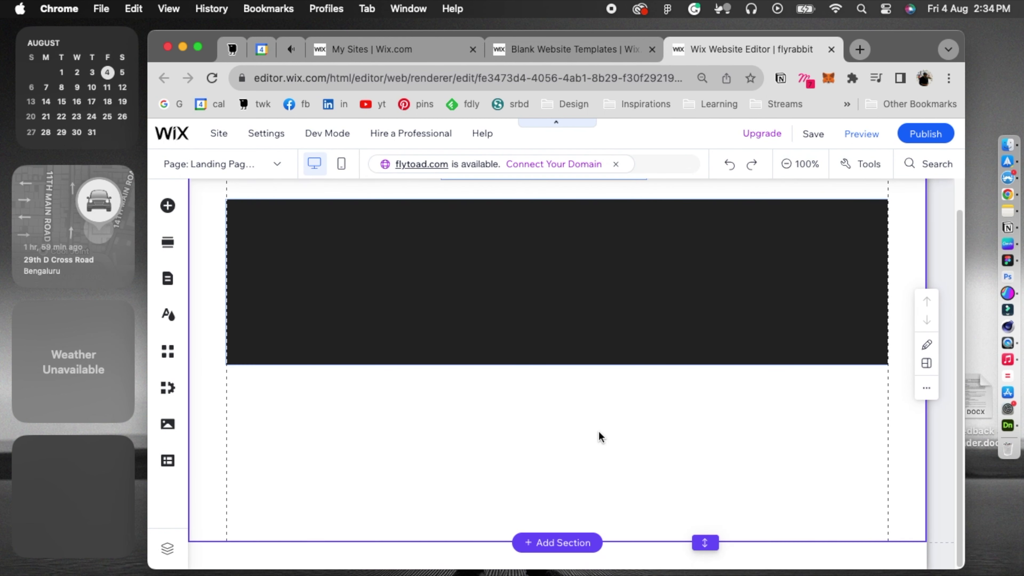
# Move the black container box slightly closer to the heading and extend its lower edge downward to make it taller.
pyautogui.scroll(2, 599, 435)
pyautogui.click(528, 336)
pyautogui.moveTo(528, 336); pyautogui.dragTo(524, 302)
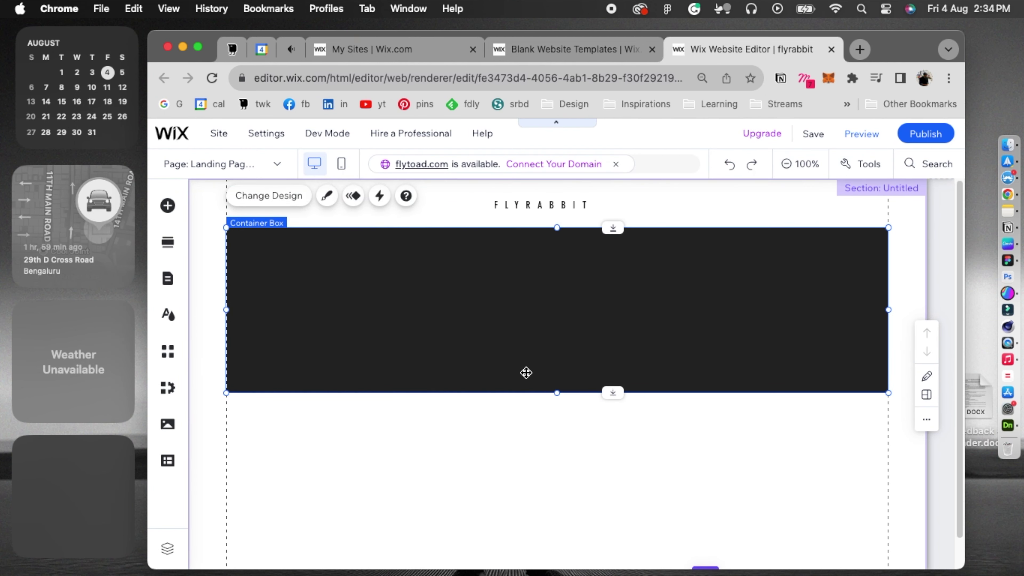
pyautogui.moveTo(556, 392); pyautogui.dragTo(563, 509)
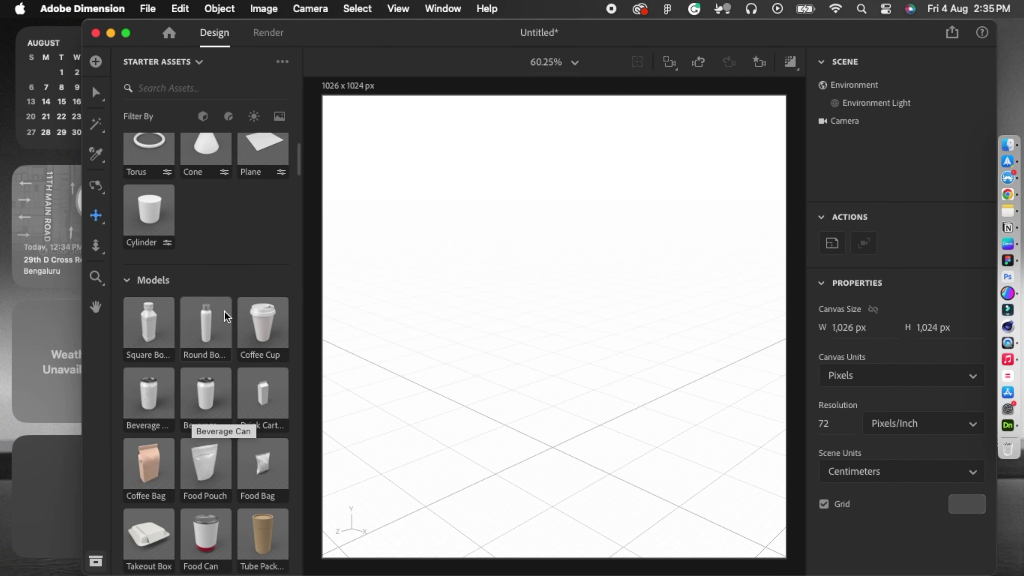
# Switch to Adobe Dimension, add the Round Bottle starter model to the scene and scale its height to about 0.8.
pyautogui.scroll(-1, 158, 324)
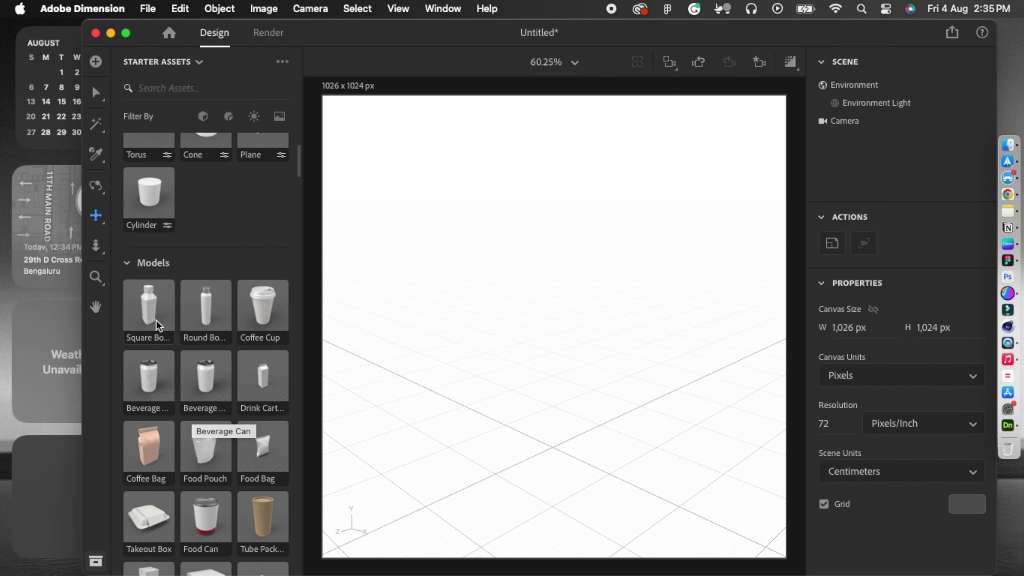
pyautogui.click(201, 309)
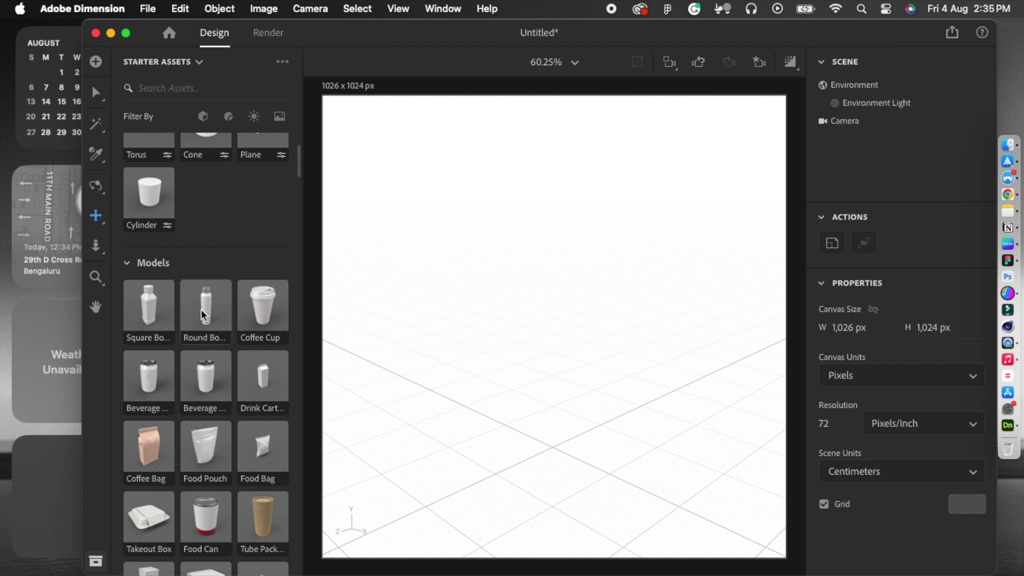
pyautogui.click(97, 93)
pyautogui.moveTo(553, 399); pyautogui.dragTo(556, 411)
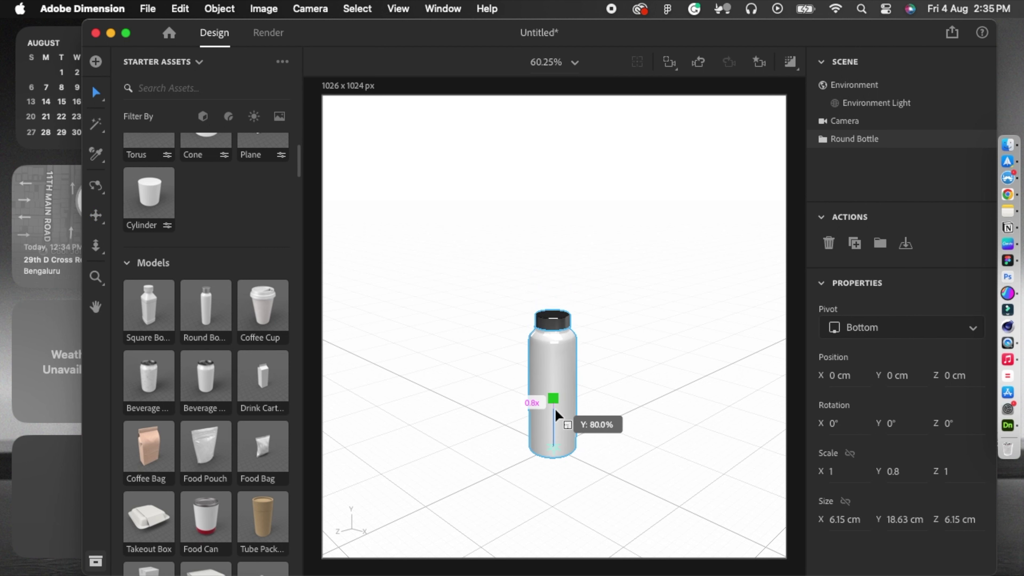
pyautogui.click(479, 360)
# Bring the camera closer to the bottle and orbit around it.
pyautogui.scroll(5, 480, 359)
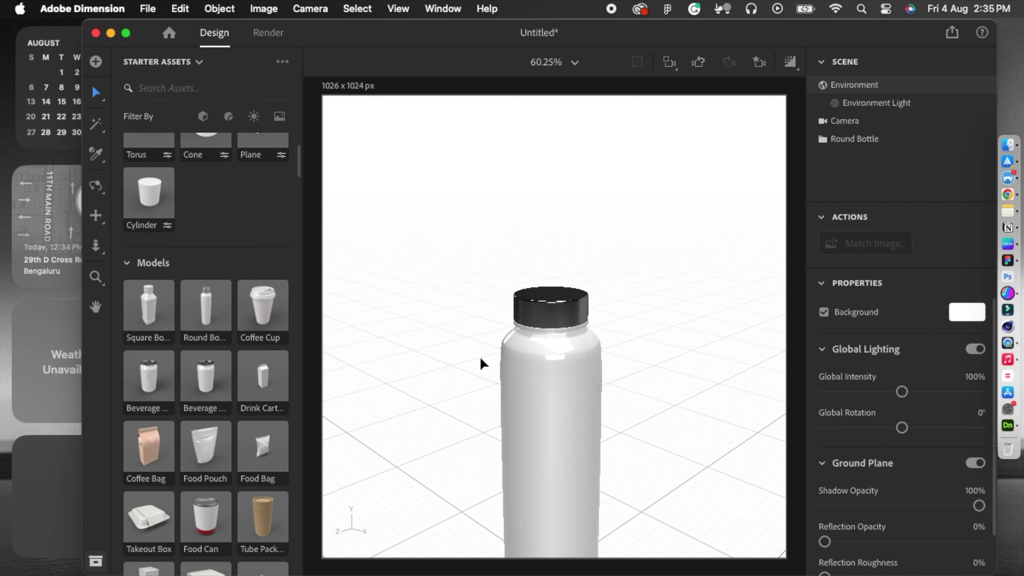
pyautogui.scroll(-3, 479, 355)
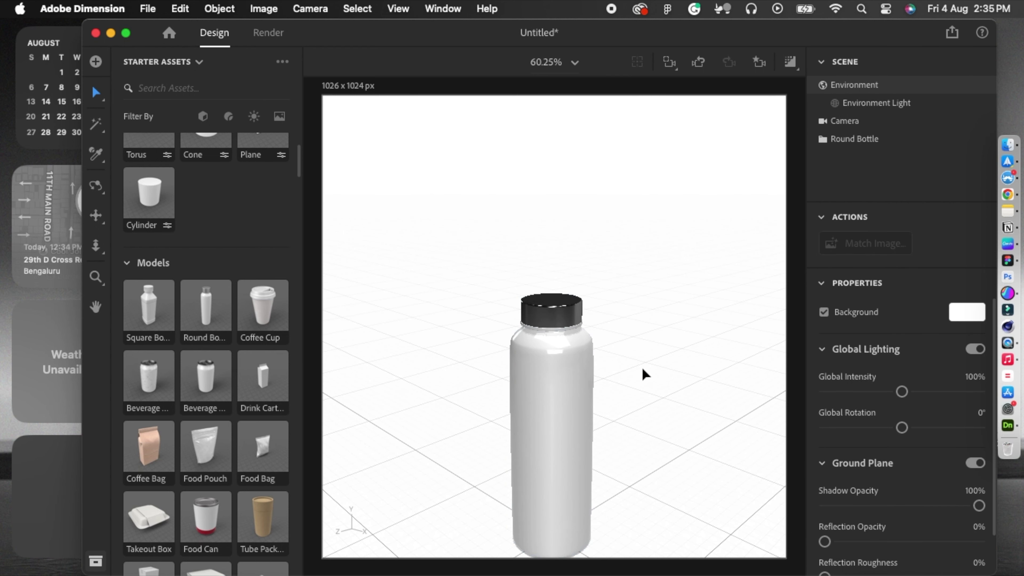
pyautogui.scroll(-2, 599, 412)
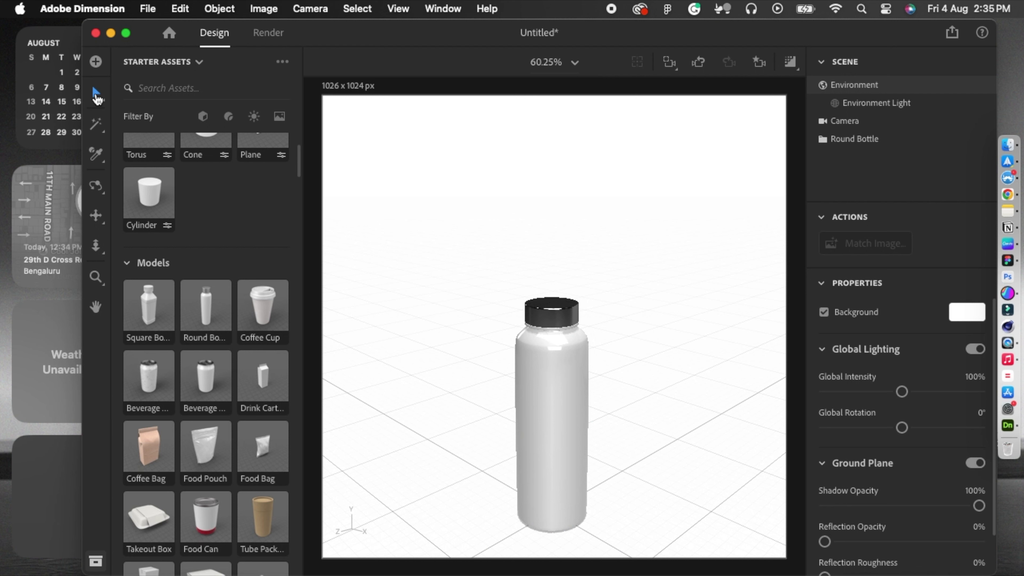
pyautogui.scroll(-2, 549, 343)
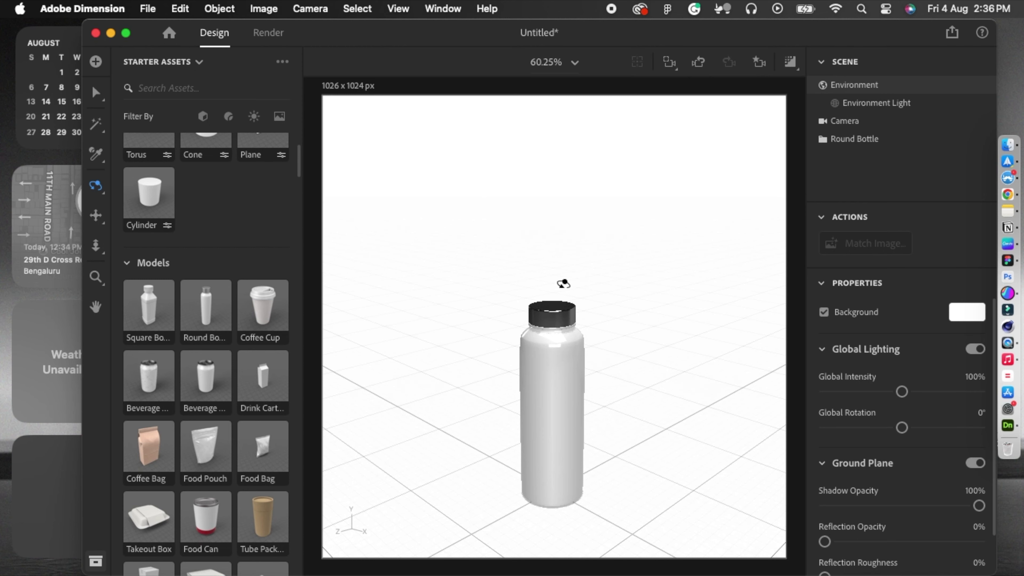
pyautogui.moveTo(564, 284); pyautogui.dragTo(564, 244)
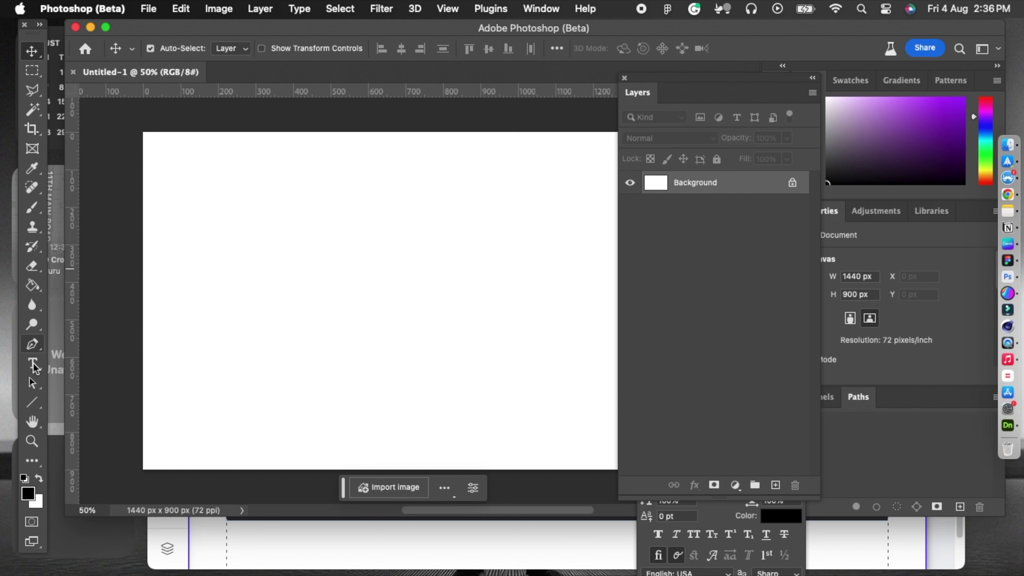
# Switch to Photoshop, add the text "FlyRabbit" to the blank canvas and shift it closer to the canvas centre.
pyautogui.press('t')
pyautogui.click(434, 263)
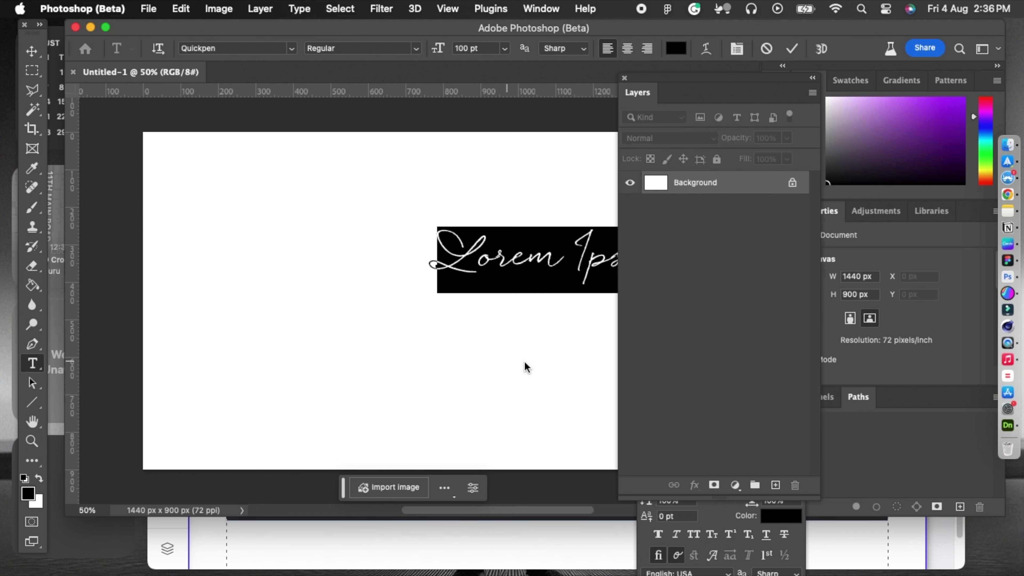
pyautogui.write('Fly')
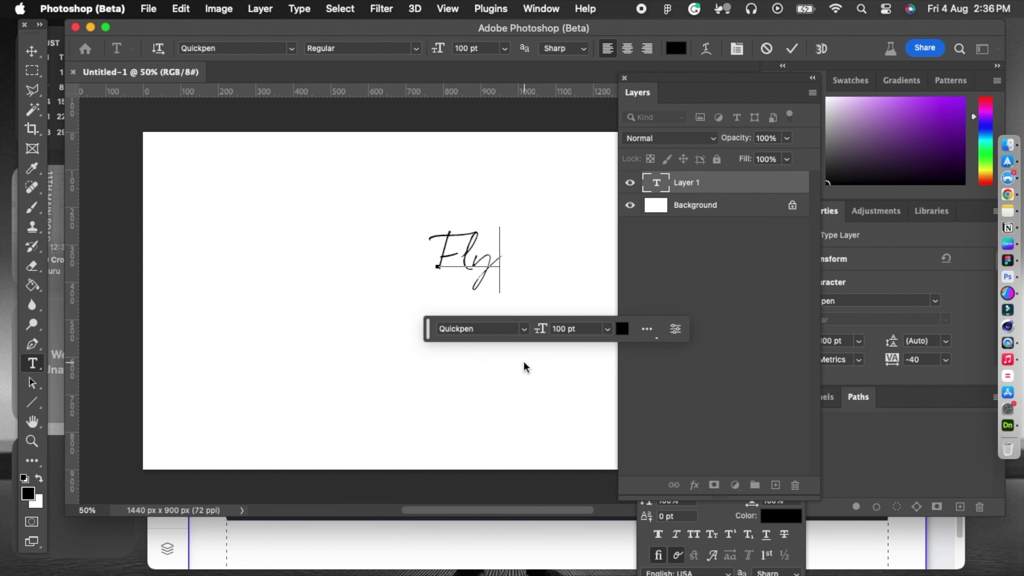
pyautogui.write('Rabbit')
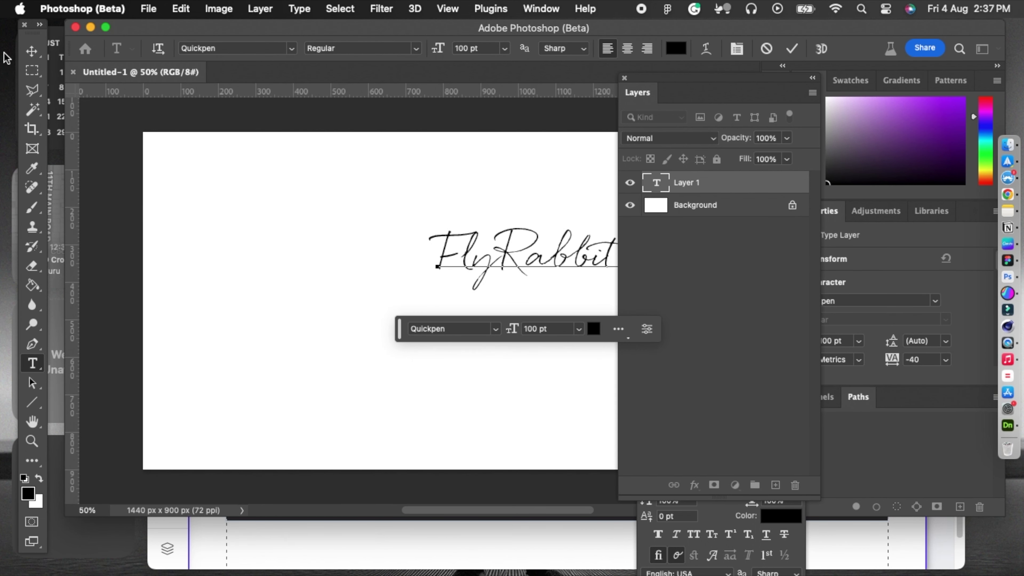
pyautogui.press('Escape')
pyautogui.press('v')
pyautogui.moveTo(483, 266); pyautogui.dragTo(421, 271)
# Browse through fonts for the FlyRabbit text and set it to Anchor Medium.
pyautogui.doubleClick(400, 238)
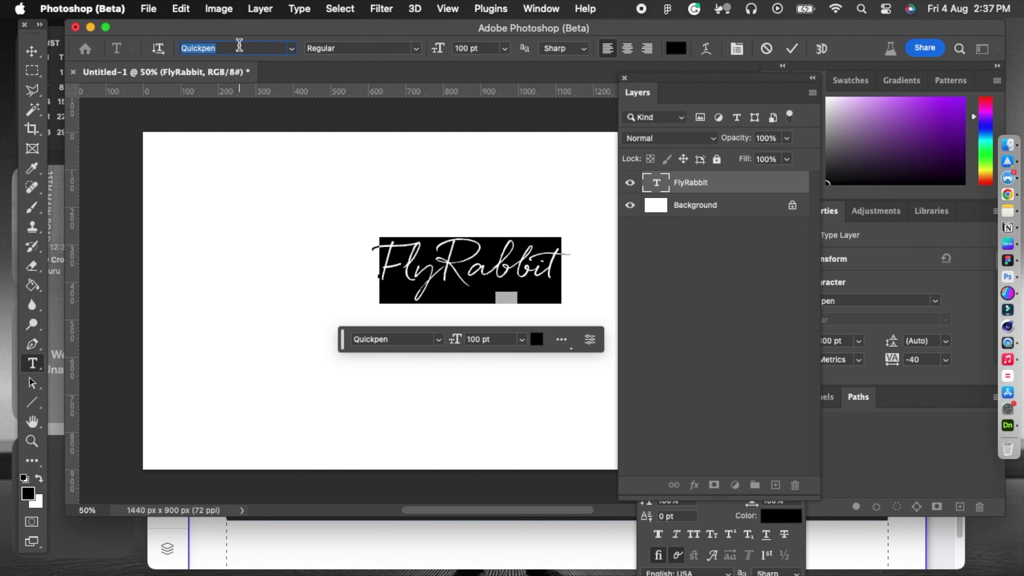
pyautogui.press('Down')
pyautogui.press('Down')
pyautogui.press('Down')
pyautogui.press('Down')
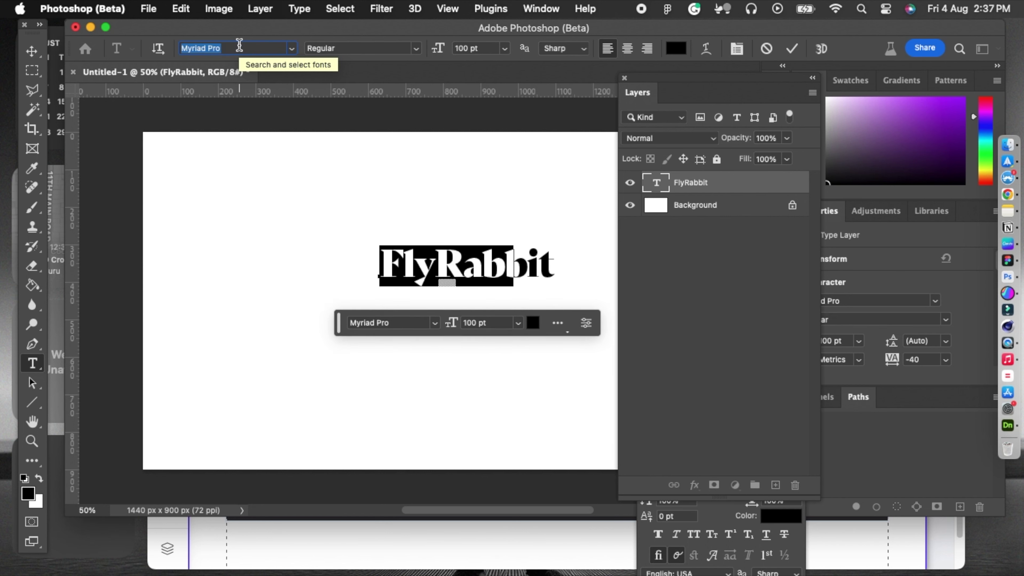
pyautogui.press('Down')
pyautogui.press('Down')
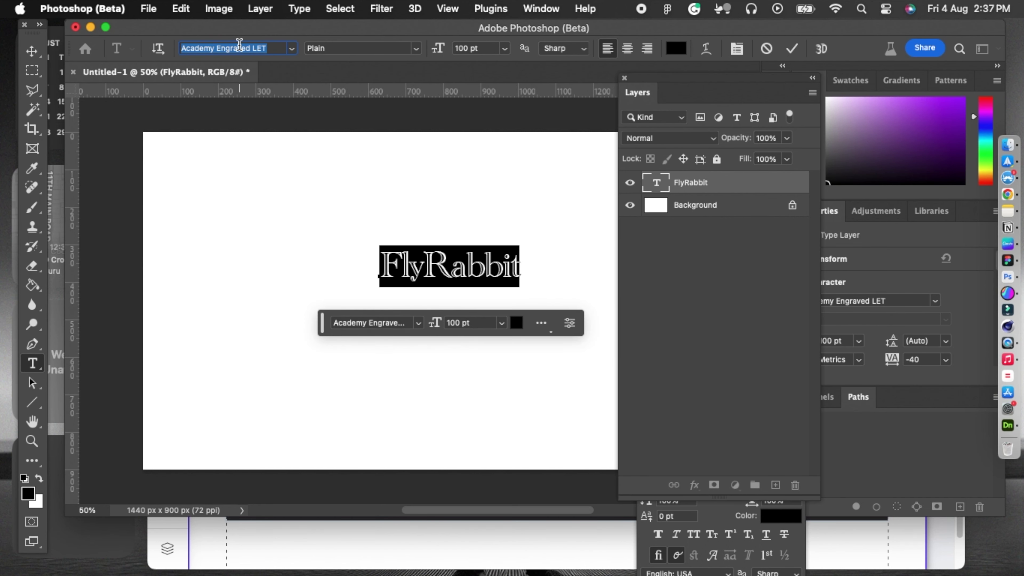
pyautogui.press('Down')
pyautogui.press('Down')
pyautogui.press('Down')
pyautogui.press('Down')
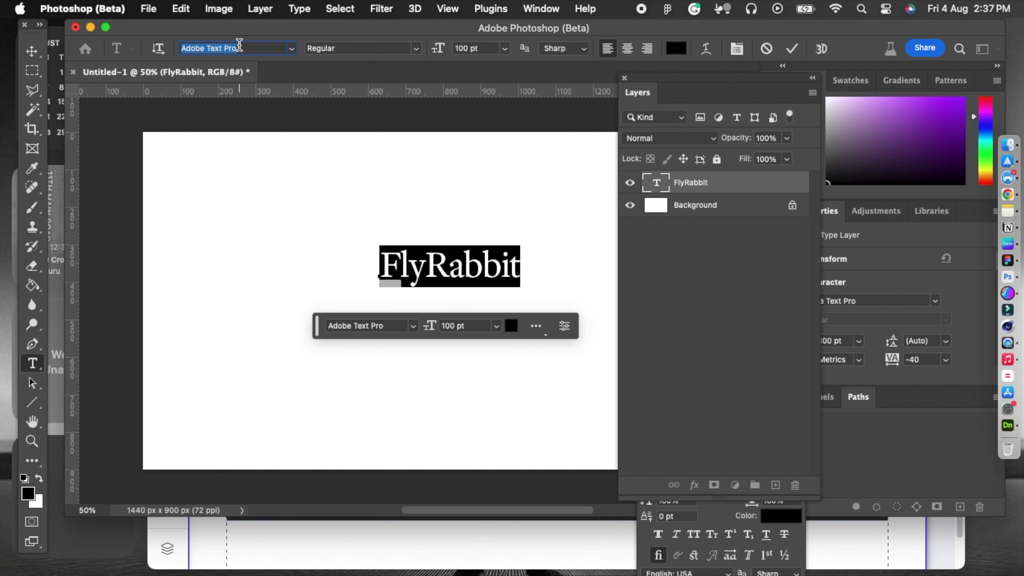
pyautogui.press('Down')
pyautogui.press('Down')
pyautogui.press('Down')
pyautogui.press('Down')
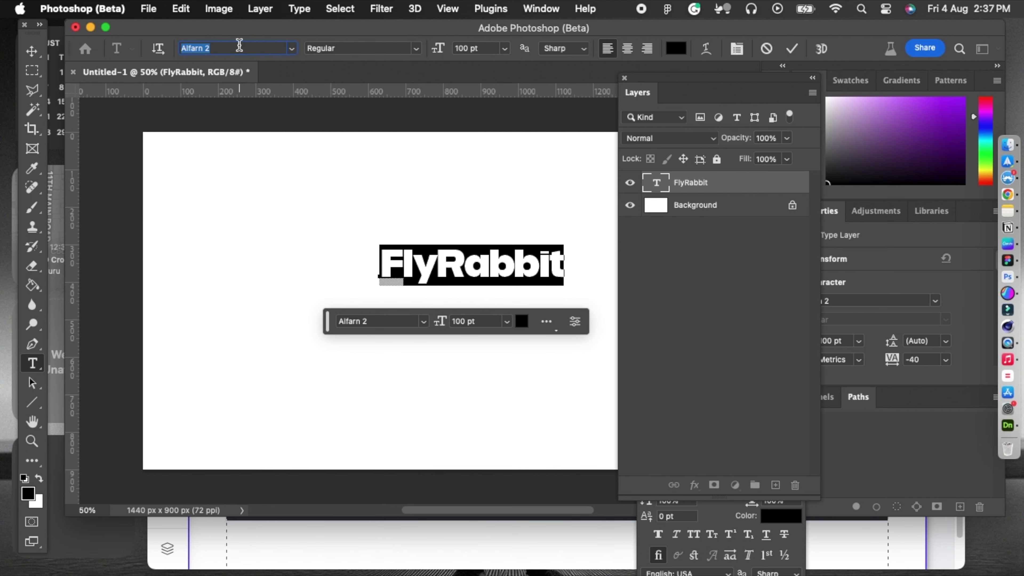
pyautogui.press('Down')
pyautogui.press('Up')
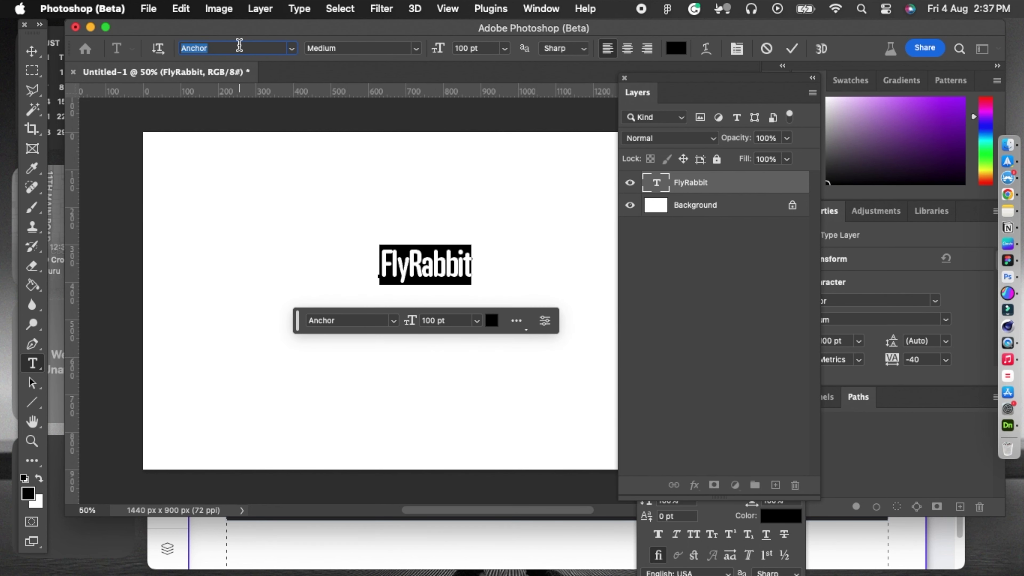
# Convert the FlyRabbit text to all caps and widen its tracking to 660.
pyautogui.press('super+t')
pyautogui.press('super+shift+k')
pyautogui.moveTo(710, 275); pyautogui.dragTo(737, 276)
pyautogui.click(32, 50)
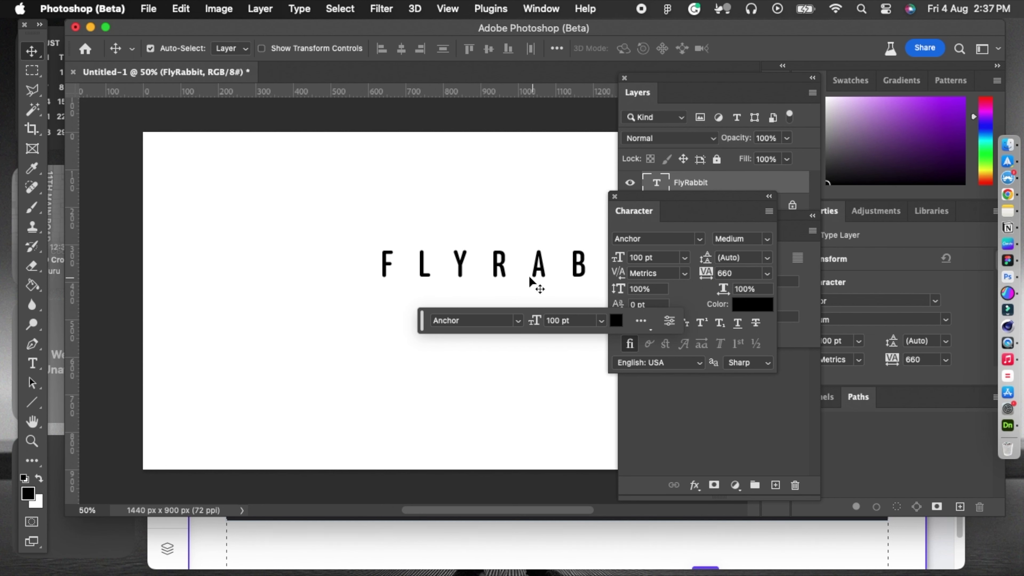
# Reposition the FLYRABBIT text, shrink it with Free Transform and move it near the middle of the canvas.
pyautogui.moveTo(469, 277); pyautogui.dragTo(354, 307)
pyautogui.press('super+t')
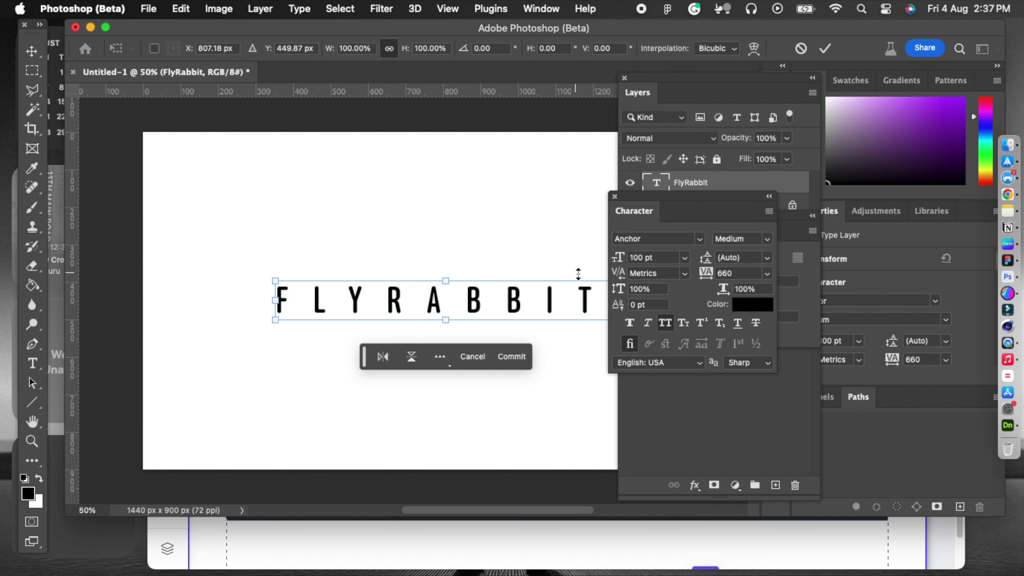
pyautogui.moveTo(590, 283); pyautogui.dragTo(365, 290)
pyautogui.moveTo(311, 310); pyautogui.dragTo(447, 308)
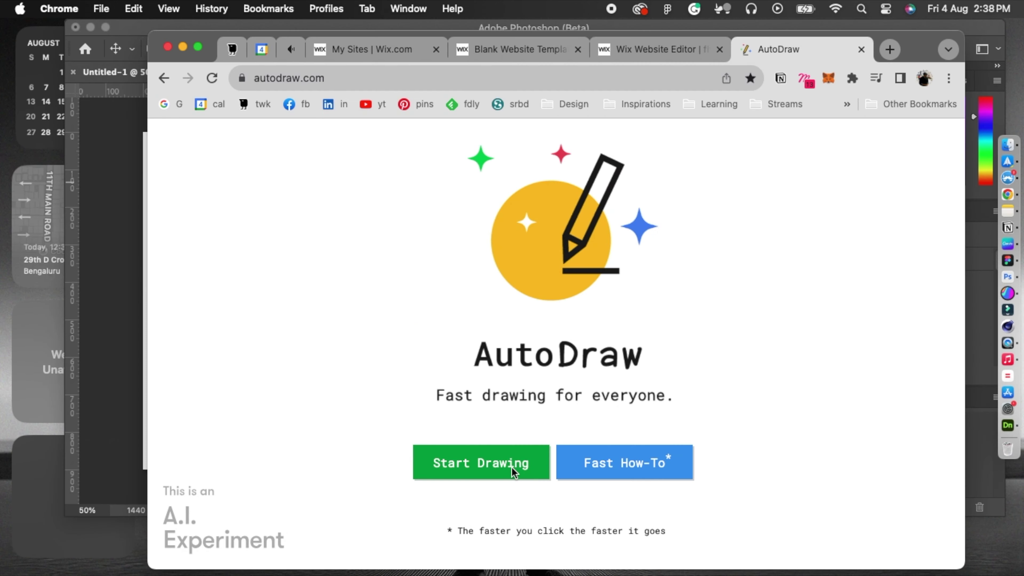
# Switch to AutoDraw, start a new drawing and sketch a rounded rabbit head outline with two pointed ears.
pyautogui.click(513, 472)
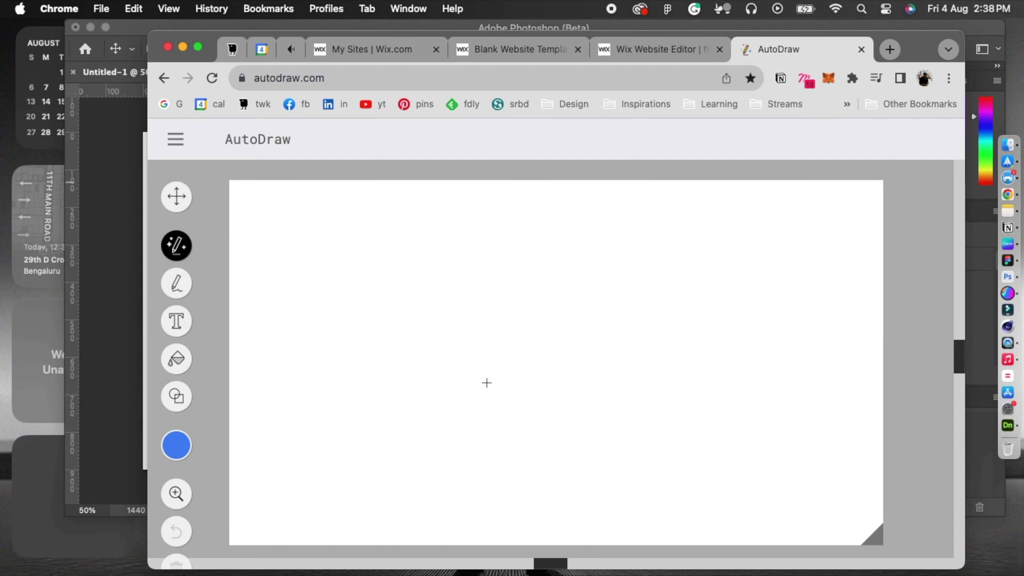
pyautogui.moveTo(487, 383); pyautogui.dragTo(494, 332)
pyautogui.moveTo(521, 379); pyautogui.dragTo(521, 390)
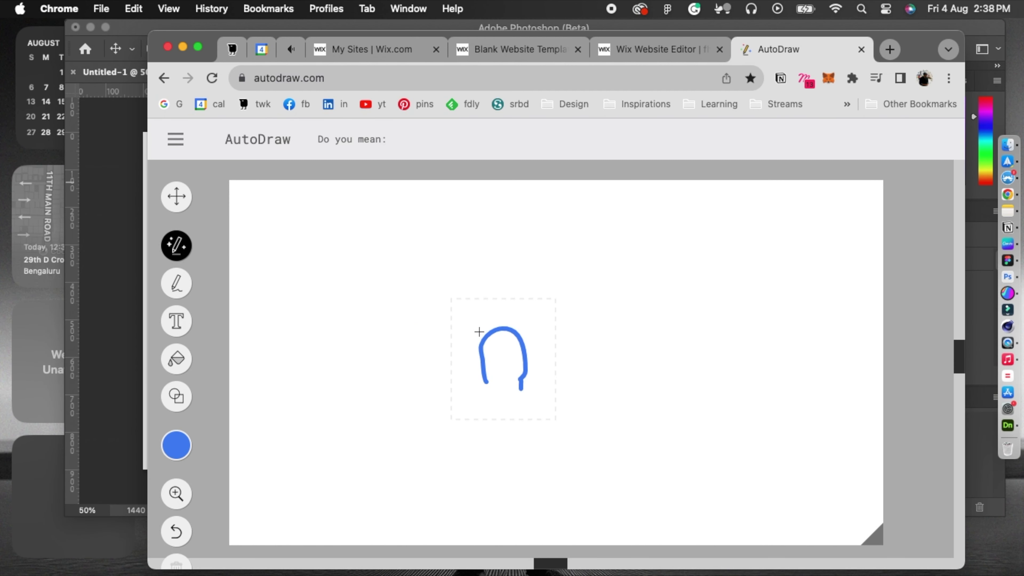
pyautogui.moveTo(482, 337); pyautogui.dragTo(465, 306)
pyautogui.moveTo(491, 340); pyautogui.dragTo(490, 343)
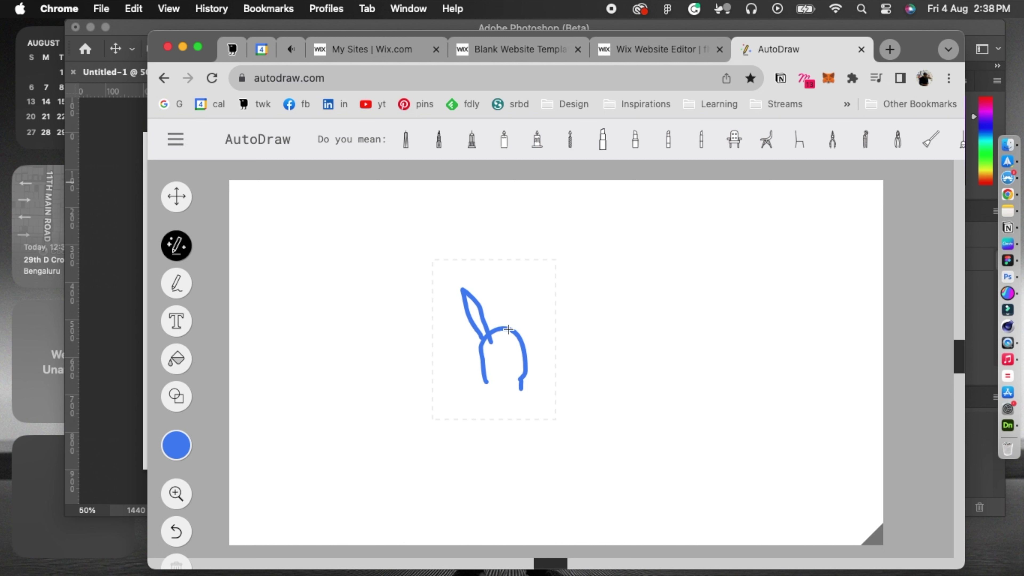
pyautogui.moveTo(515, 275); pyautogui.dragTo(526, 339)
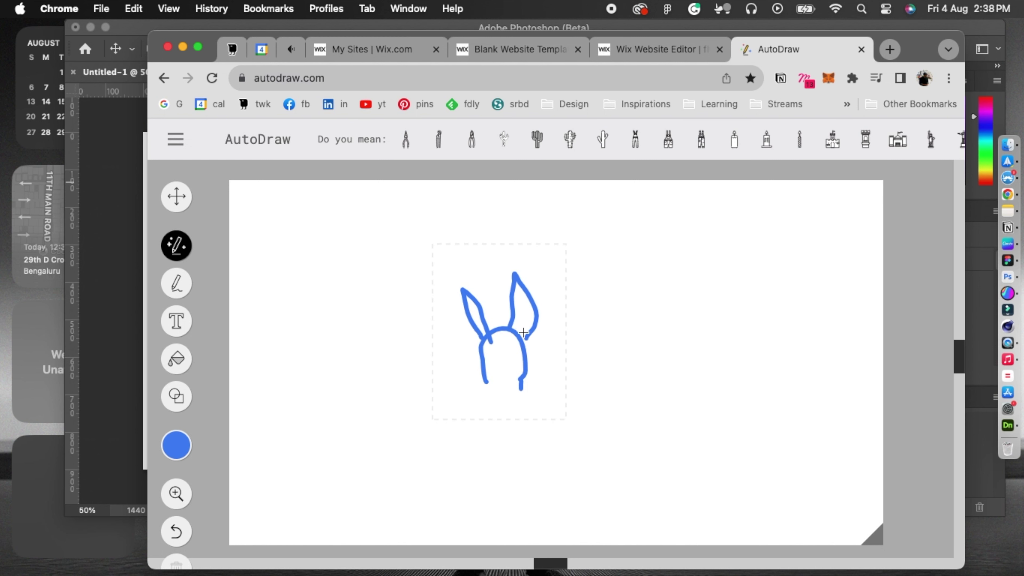
# Add two dot eyes to the rabbit sketch and replace it with the suggested sitting rabbit drawing.
pyautogui.click(488, 352)
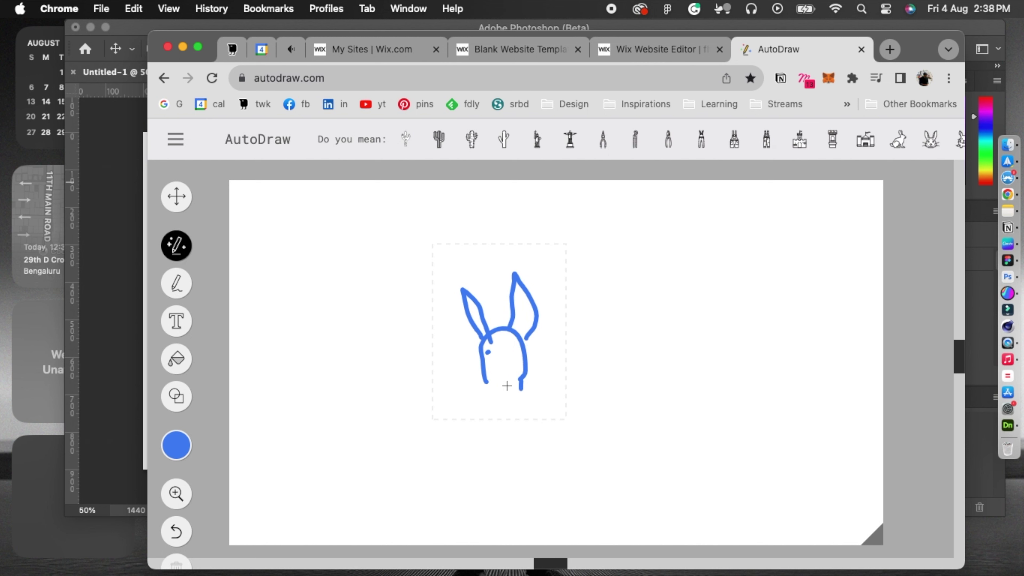
pyautogui.click(511, 351)
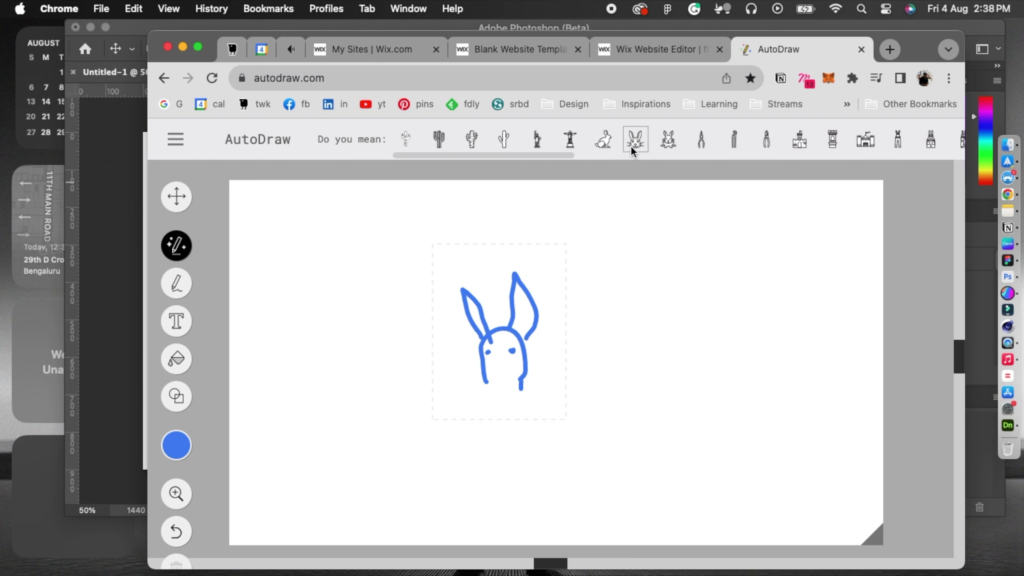
pyautogui.click(604, 141)
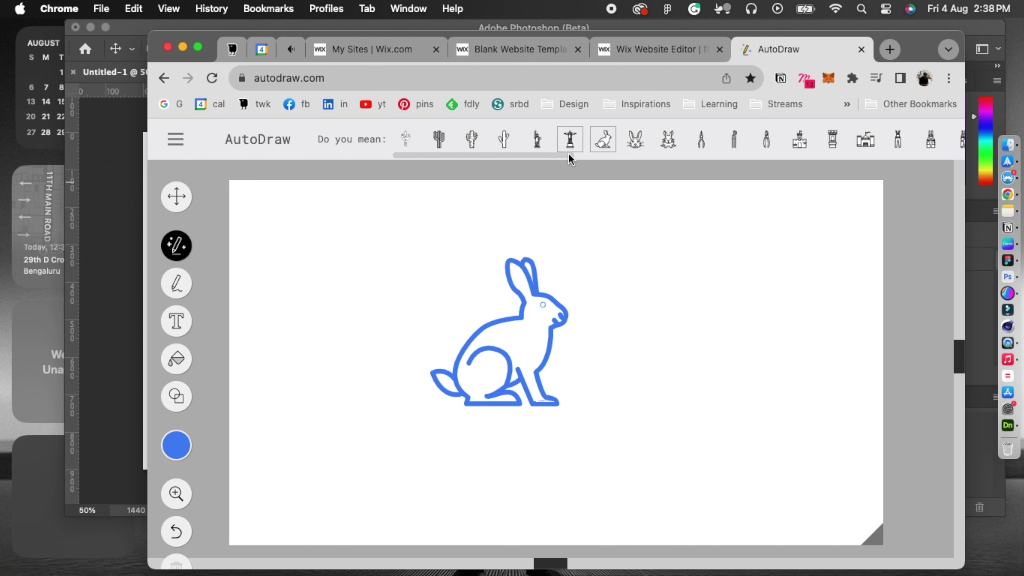
# Sketch a bird with two spread wings beside the rabbit and replace it with the suggested flying bat drawing.
pyautogui.moveTo(634, 332); pyautogui.dragTo(517, 258)
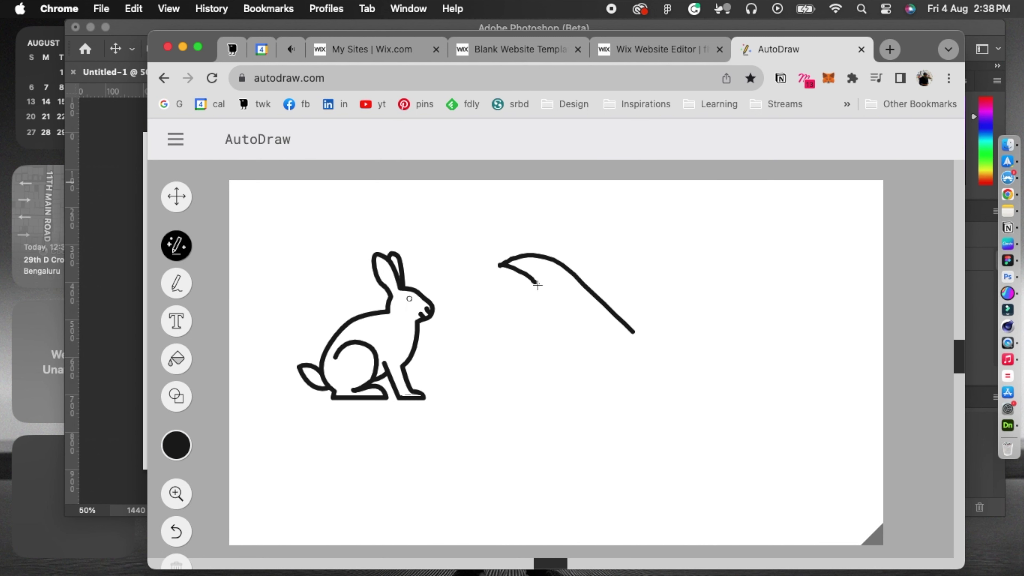
pyautogui.moveTo(536, 324)
pyautogui.mouseDown()
pyautogui.moveTo(634, 345)
pyautogui.moveTo(641, 315)
pyautogui.moveTo(726, 245)
pyautogui.moveTo(755, 255)
pyautogui.moveTo(721, 273)
pyautogui.moveTo(755, 278)
pyautogui.moveTo(644, 342)
pyautogui.moveTo(693, 317)
pyautogui.moveTo(757, 310)
pyautogui.moveTo(773, 347)
pyautogui.moveTo(747, 331)
pyautogui.moveTo(718, 363)
pyautogui.moveTo(662, 386)
pyautogui.moveTo(560, 377)
pyautogui.mouseUp()
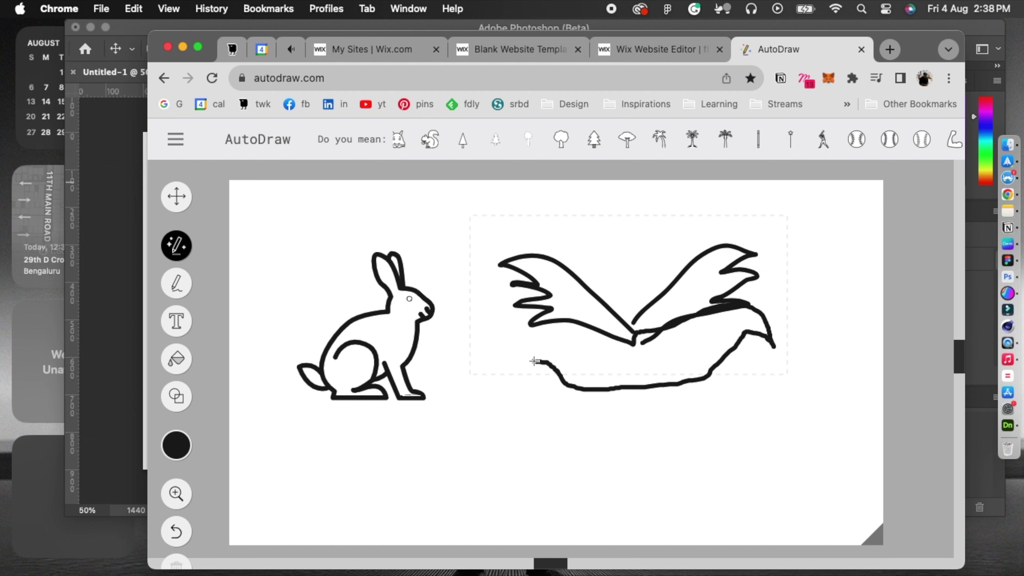
pyautogui.moveTo(555, 338); pyautogui.dragTo(633, 333)
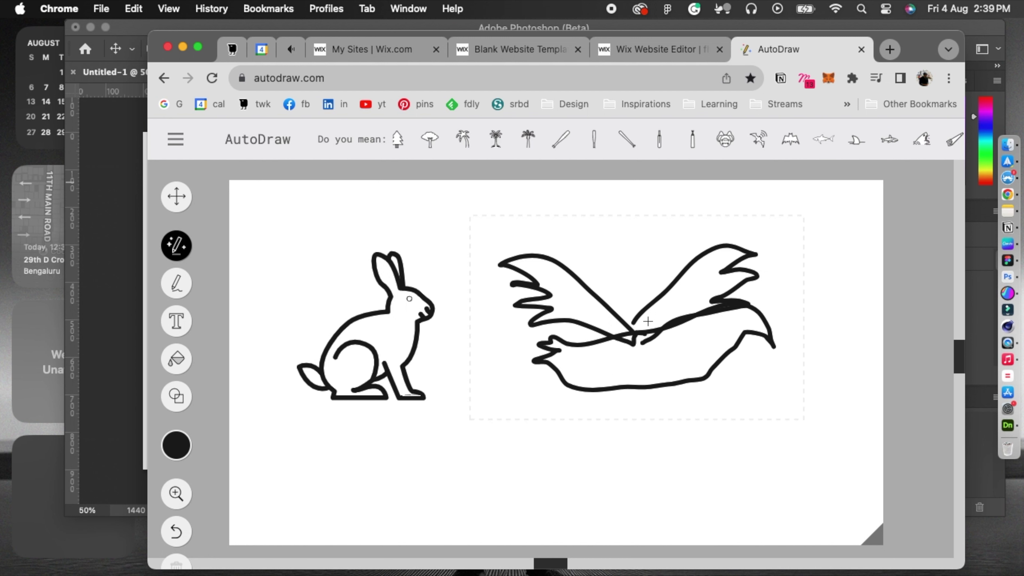
pyautogui.click(758, 141)
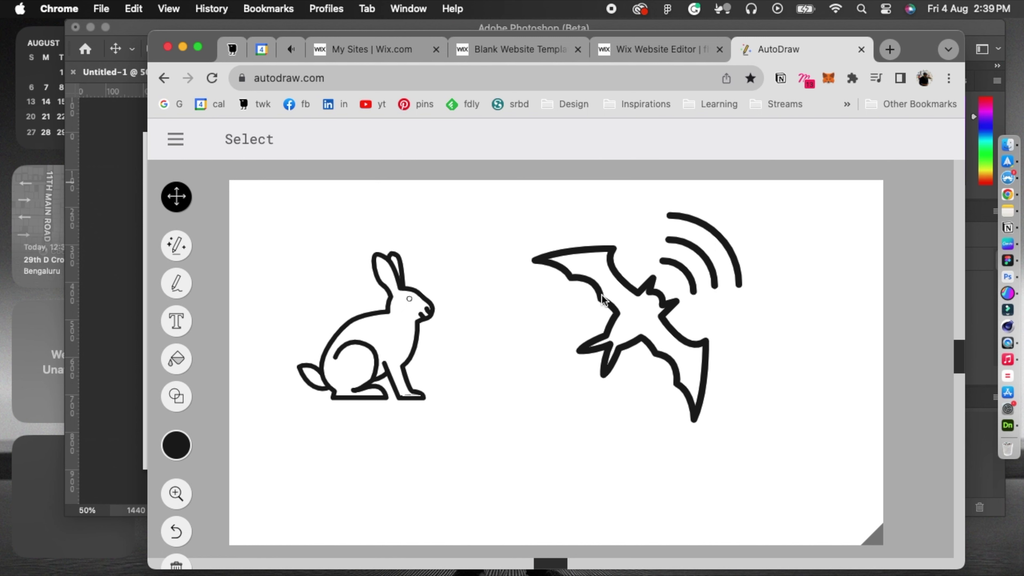
# Capture the rabbit and bat drawings in a screenshot and position them above the FLYRABBIT text in Photoshop.
pyautogui.click(602, 301)
pyautogui.moveTo(602, 300); pyautogui.dragTo(595, 321)
pyautogui.click(505, 403)
pyautogui.moveTo(255, 226); pyautogui.dragTo(697, 468)
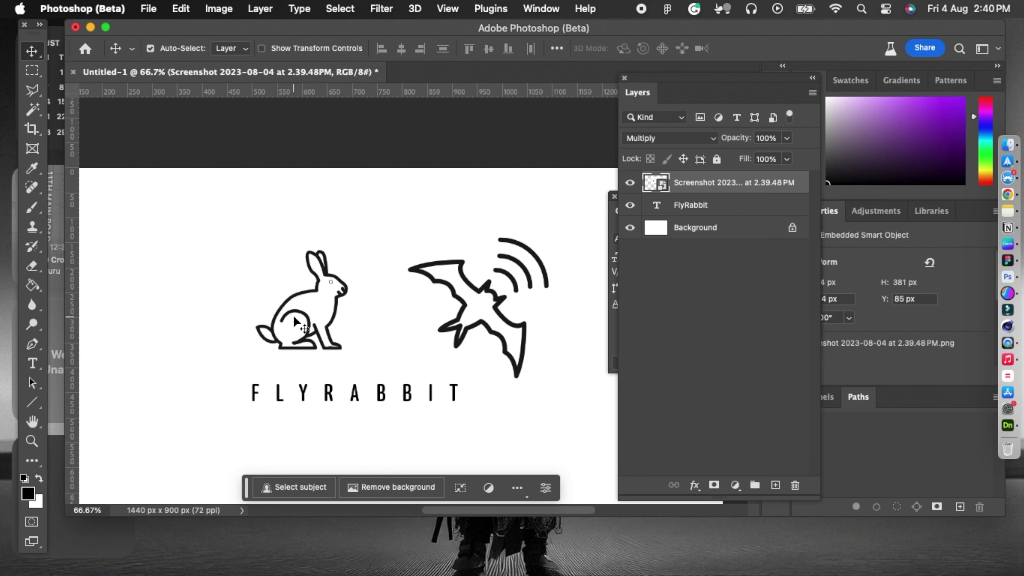
pyautogui.moveTo(327, 324)
pyautogui.mouseDown()
pyautogui.moveTo(361, 337)
pyautogui.moveTo(352, 331)
pyautogui.mouseUp()
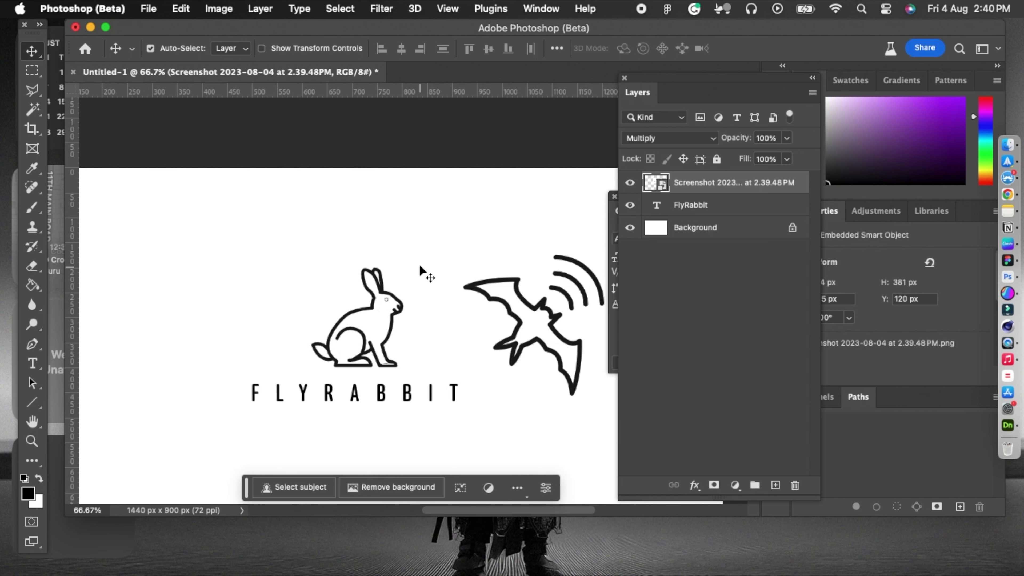
# Copy the lasso-selected upper bat wing to a new layer and move it onto the rabbit's back.
pyautogui.rightClick(490, 238)
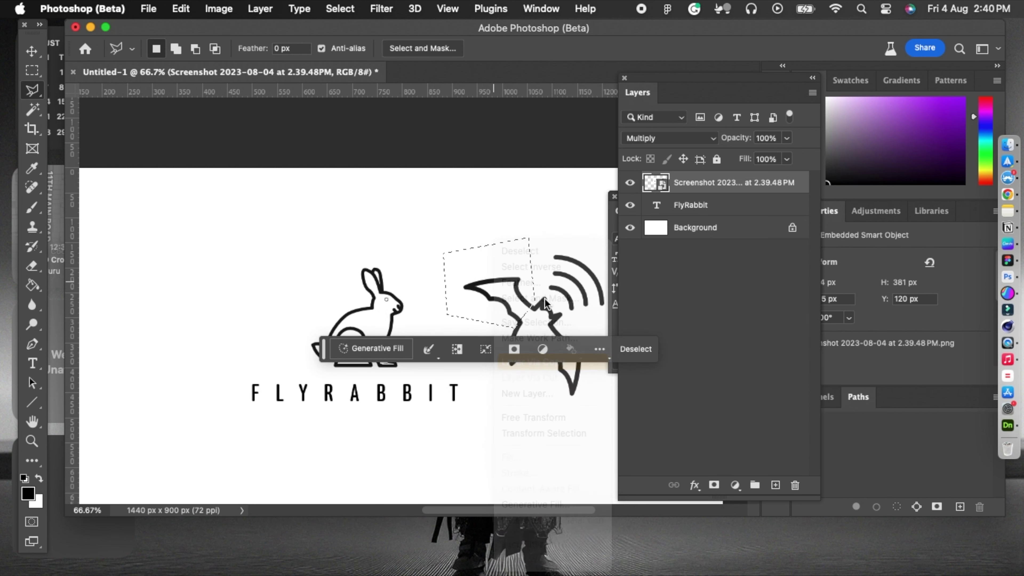
pyautogui.click(524, 387)
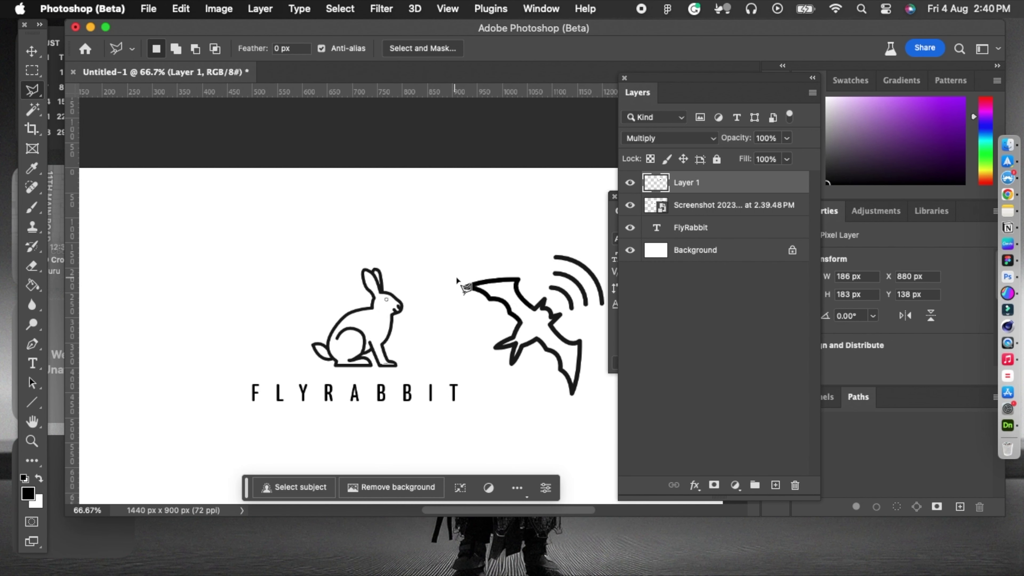
pyautogui.press('v')
pyautogui.moveTo(483, 283); pyautogui.dragTo(314, 281)
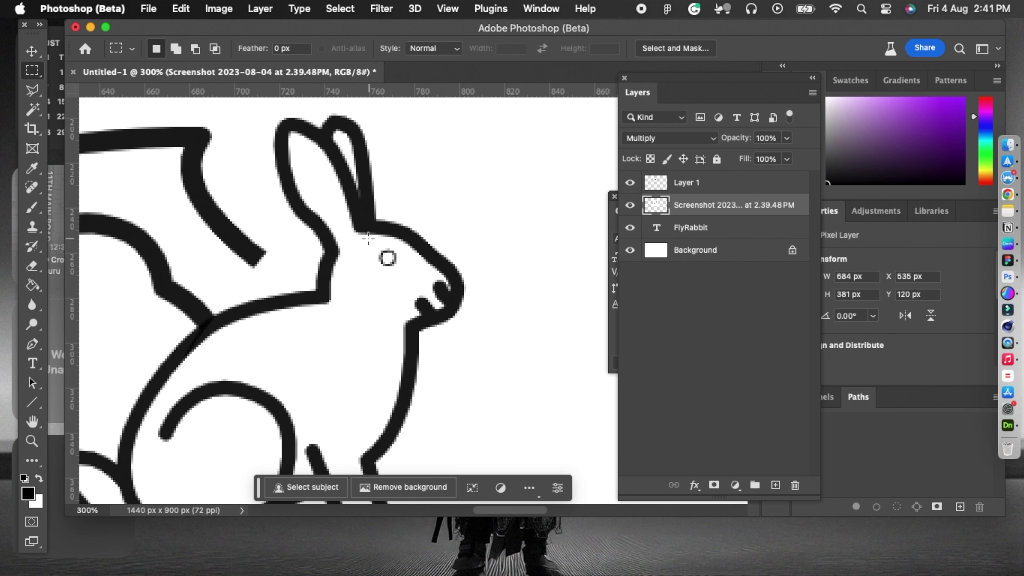
# Select the rabbit's small circular eye with a rectangular marquee, delete it and clear the selection.
pyautogui.moveTo(367, 242); pyautogui.dragTo(401, 284)
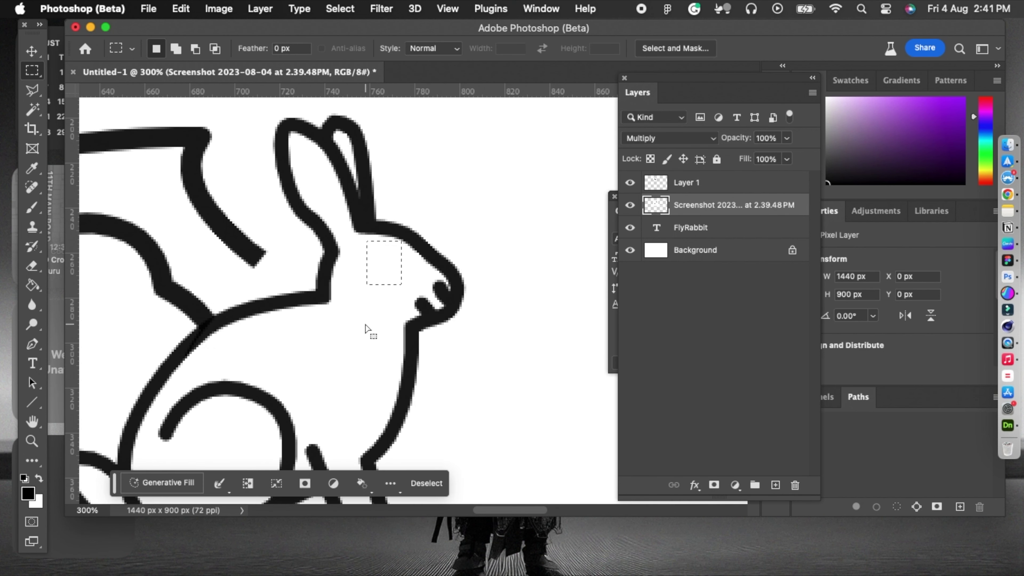
pyautogui.click(365, 323)
pyautogui.scroll(-5, 365, 324)
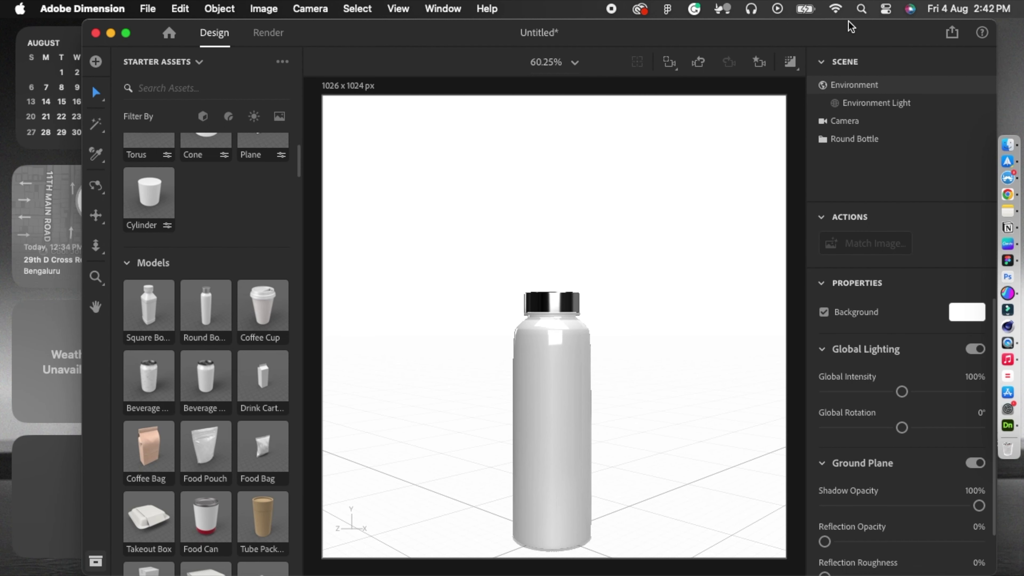
# Switch to Dimension, place Untitled-1.png on the bottle as a decal and shrink the logo to fit its front.
pyautogui.moveTo(850, 26); pyautogui.dragTo(804, 32)
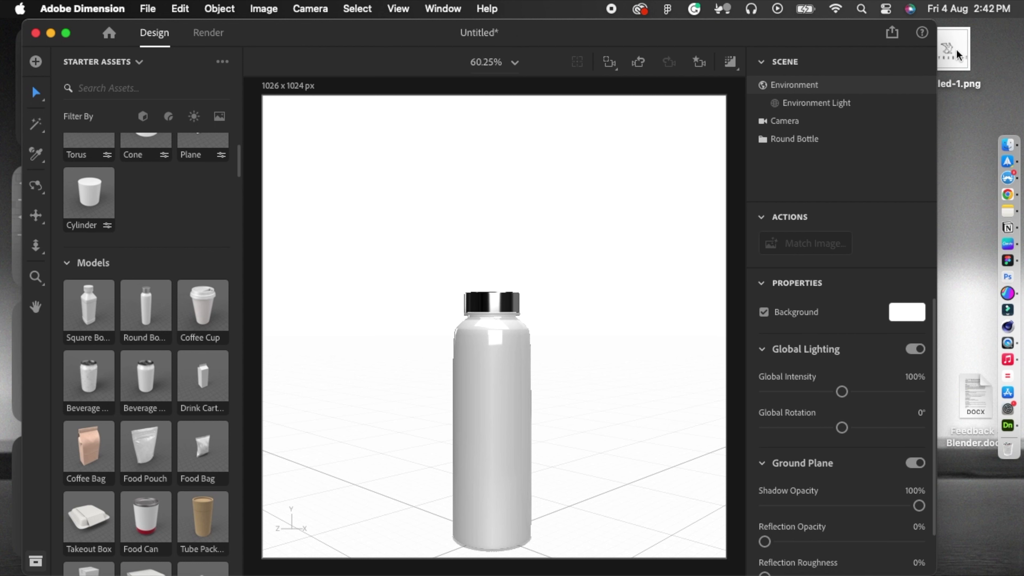
pyautogui.moveTo(958, 55); pyautogui.dragTo(500, 434)
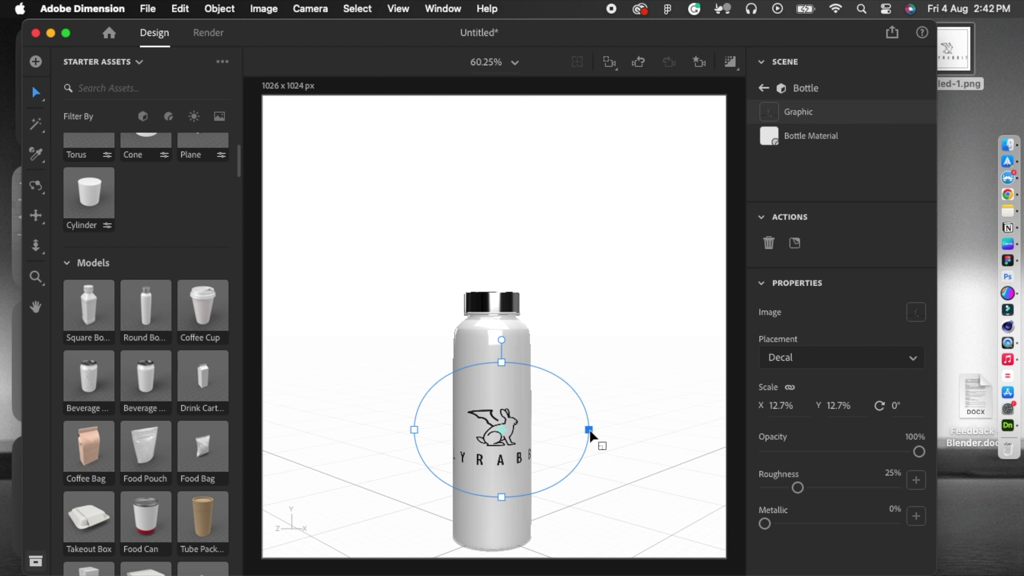
pyautogui.moveTo(589, 429); pyautogui.dragTo(496, 395)
pyautogui.click(577, 376)
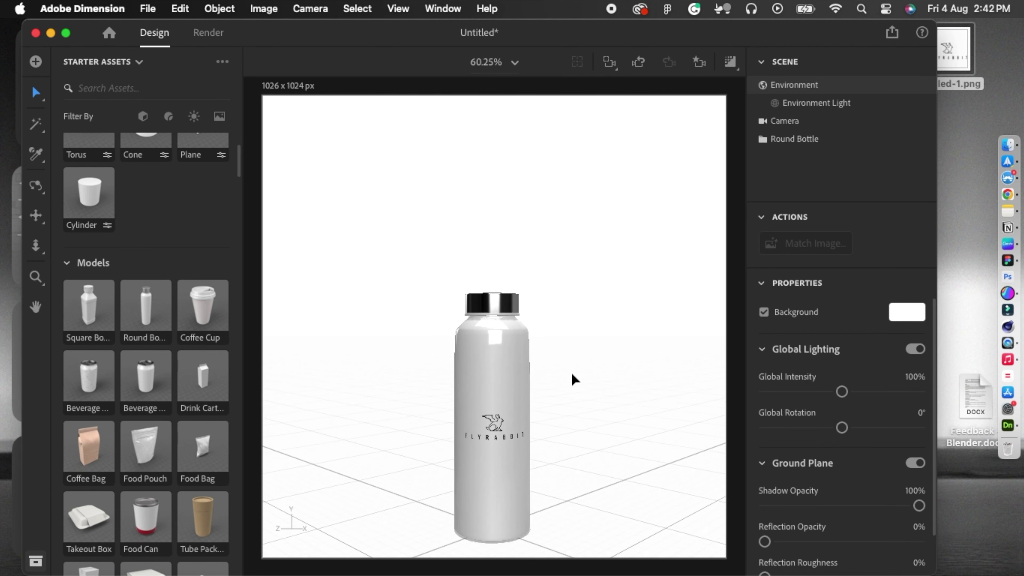
# Render the branded bottle scene at Low (Fast) quality as a 16-bit PSD saved to the Desktop.
pyautogui.click(195, 34)
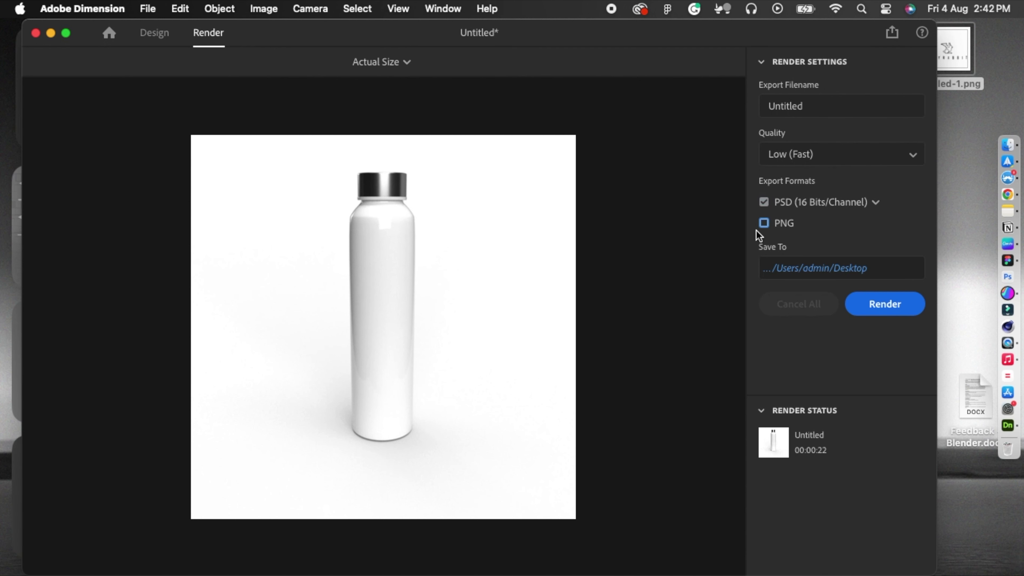
pyautogui.click(872, 303)
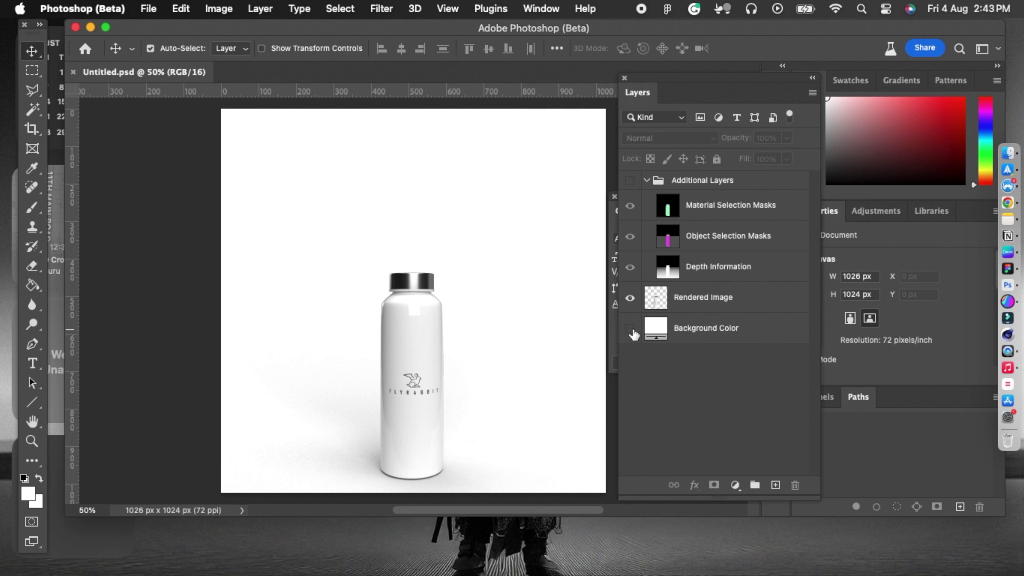
# Hide the Background Color layer of the rendered PSD in Photoshop and save a PNG copy named bottle to the Desktop.
pyautogui.click(630, 328)
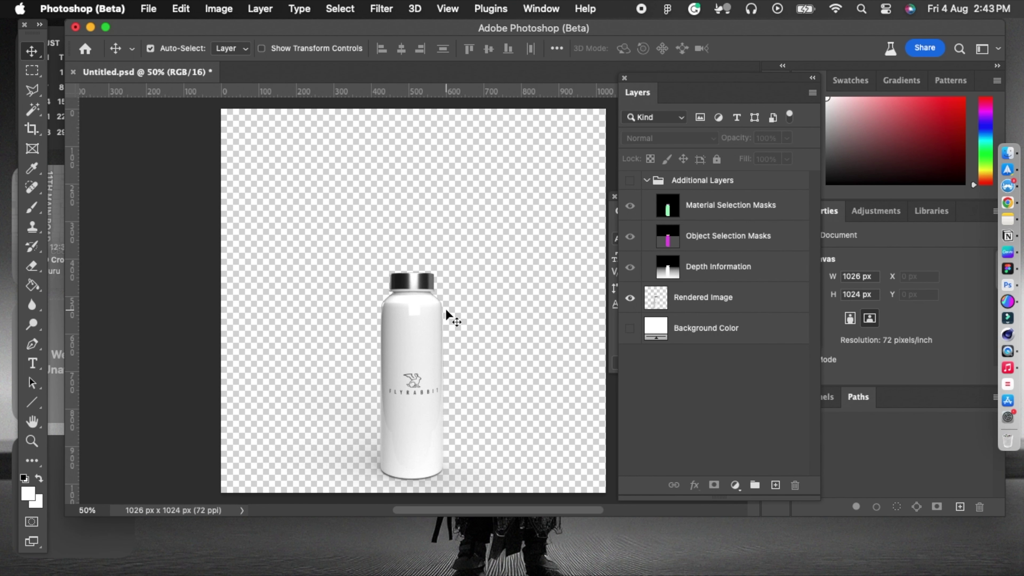
pyautogui.press('super+plus')
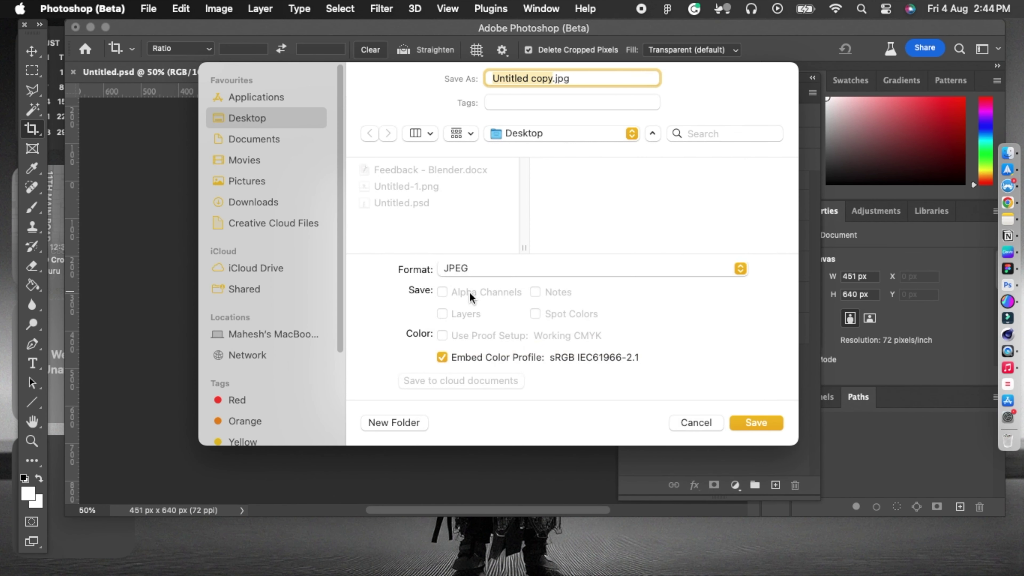
pyautogui.click(476, 270)
pyautogui.click(481, 357)
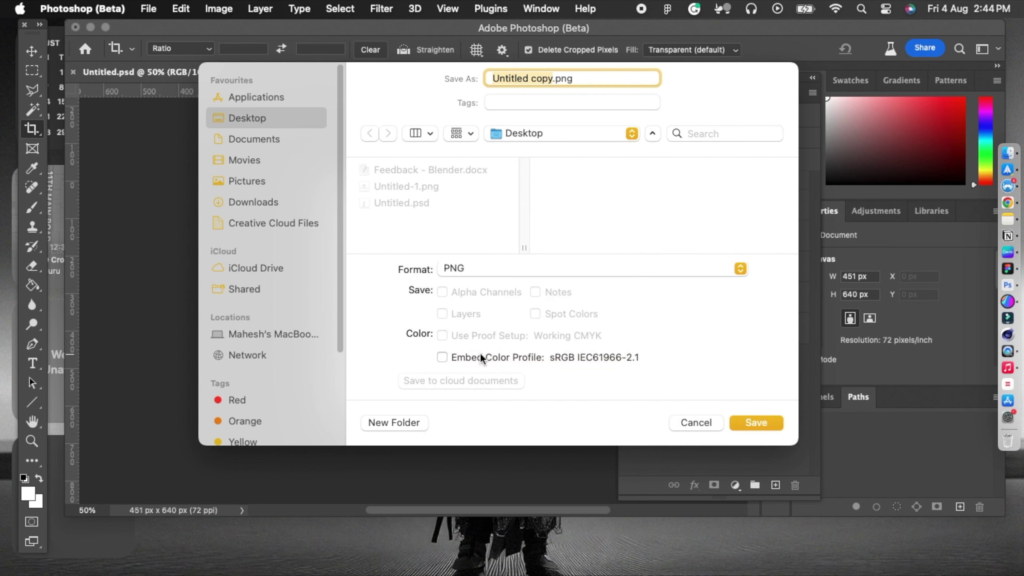
pyautogui.write('bottle')
pyautogui.press('Return')
pyautogui.press('Return')
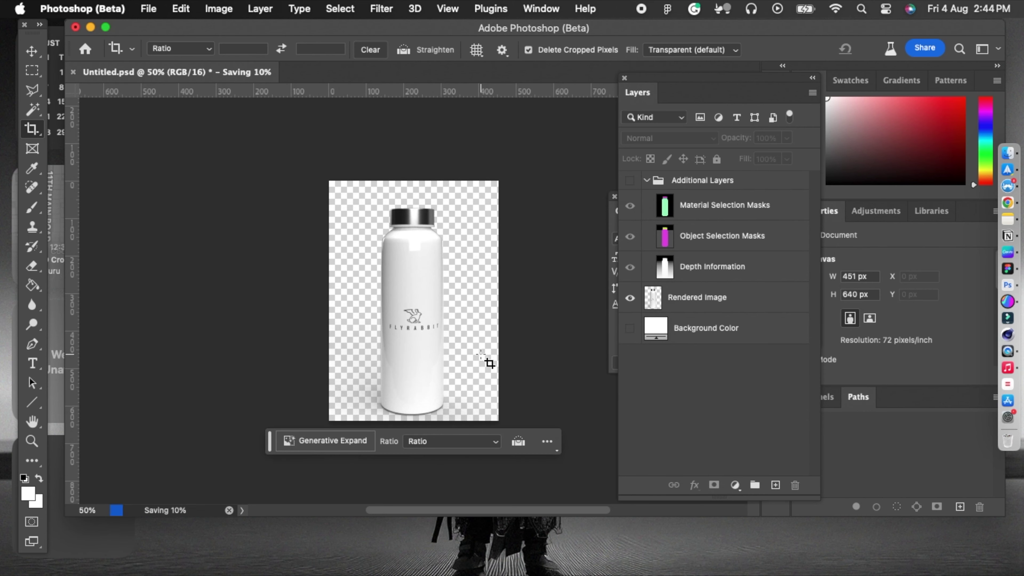
# Quit Photoshop and answer the save request for Untitled.psd.
pyautogui.click(82, 9)
pyautogui.click(101, 166)
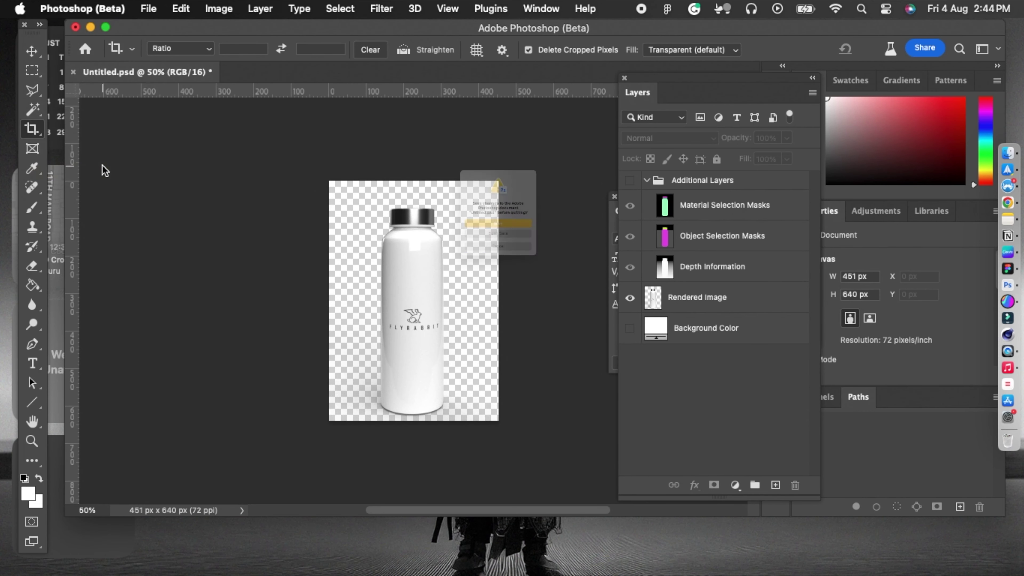
pyautogui.click(454, 259)
# Switch to Chrome, open app.flair.ai in the new tab and sign in with Google.
pyautogui.click(519, 76)
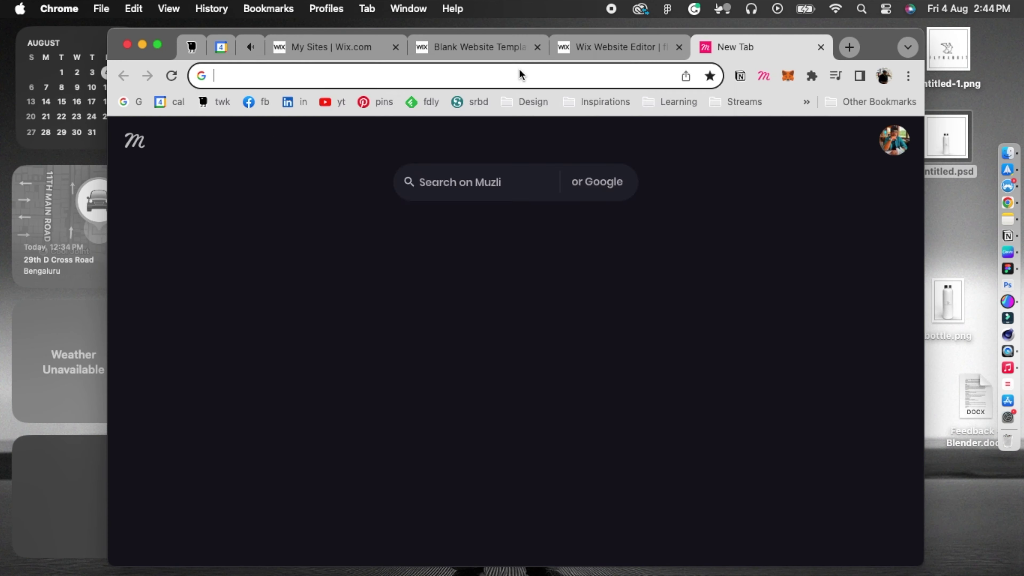
pyautogui.write('app fl')
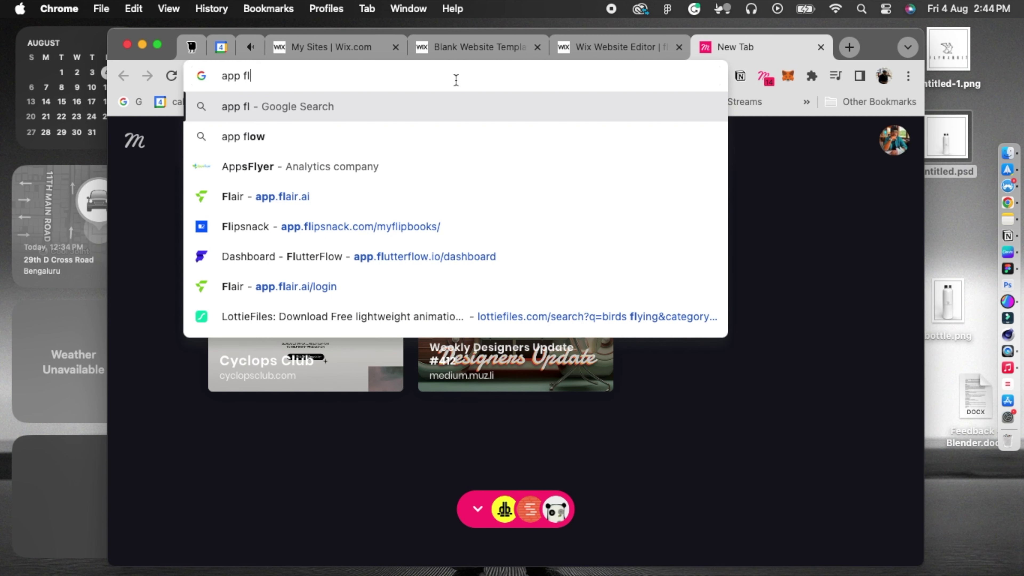
pyautogui.click(329, 194)
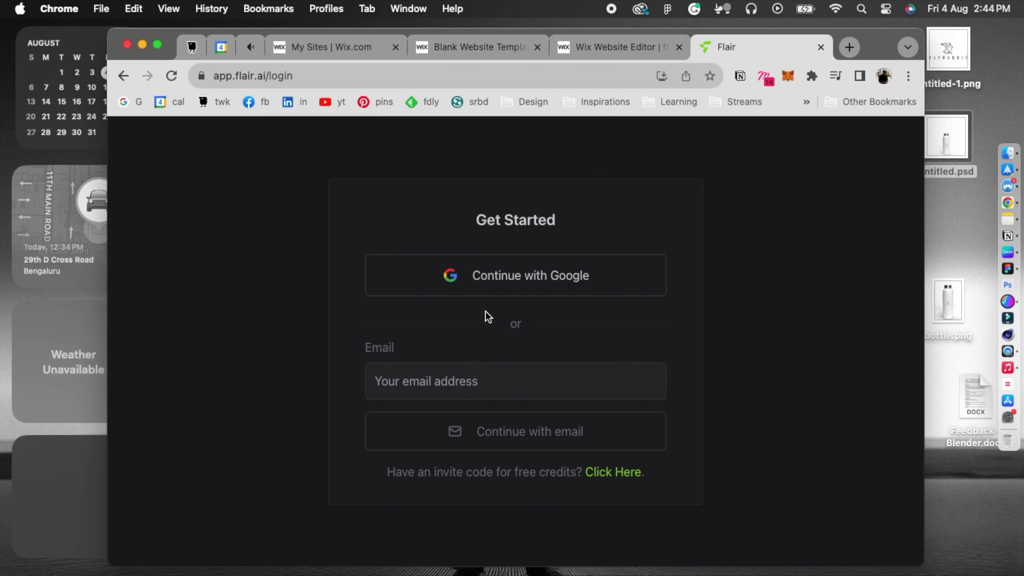
pyautogui.click(490, 282)
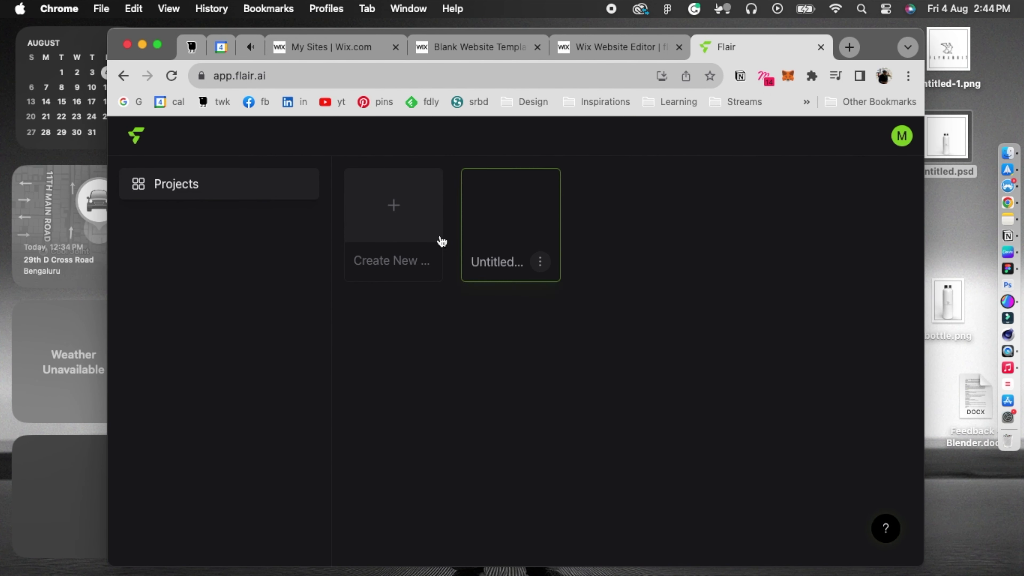
# Delete the existing untitled Flair project and create a new project.
pyautogui.click(541, 262)
pyautogui.click(536, 319)
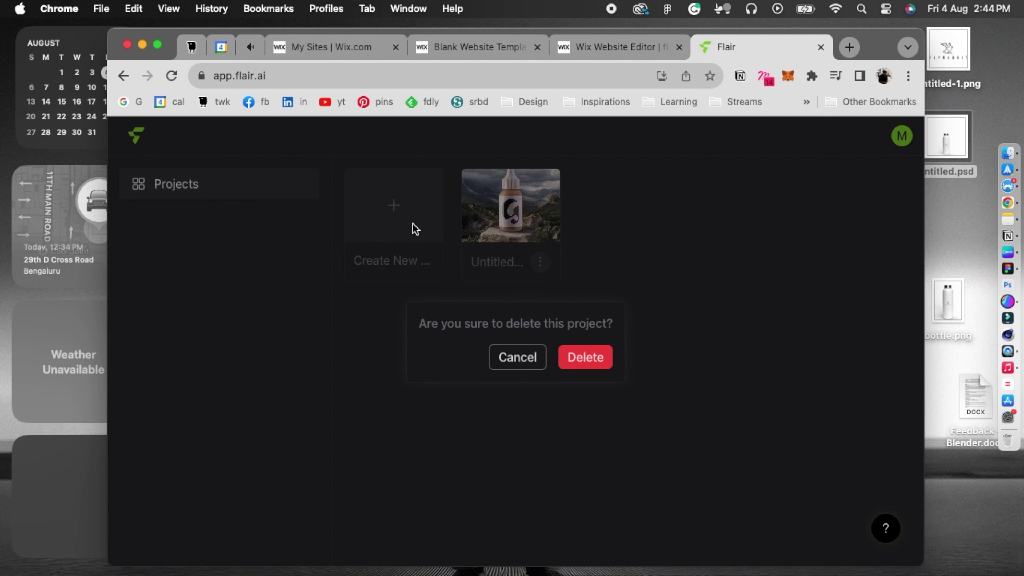
pyautogui.click(569, 358)
pyautogui.click(390, 215)
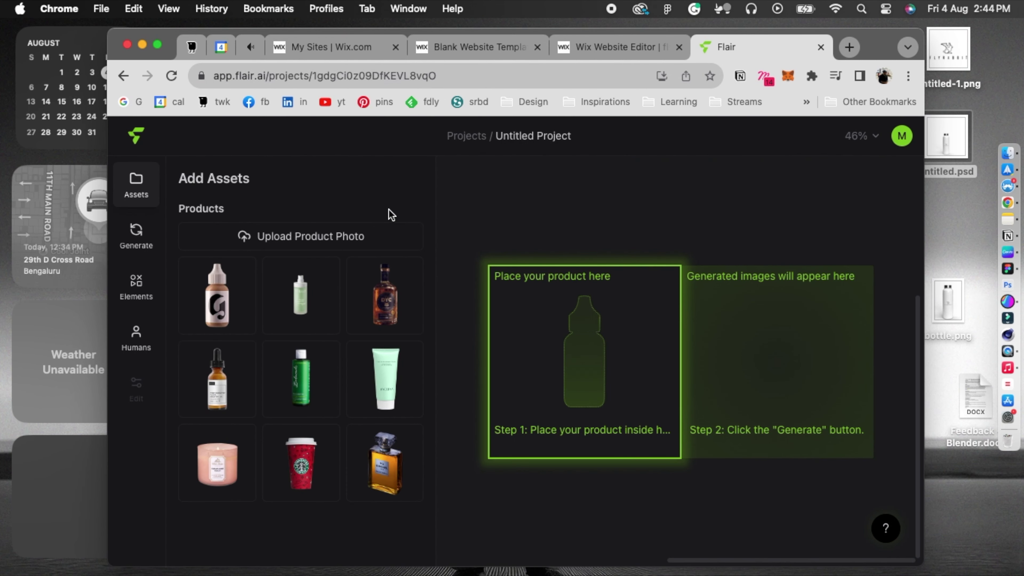
# Upload bottle.png as the product photo without background removal and describe the product as "Bottle".
pyautogui.click(246, 237)
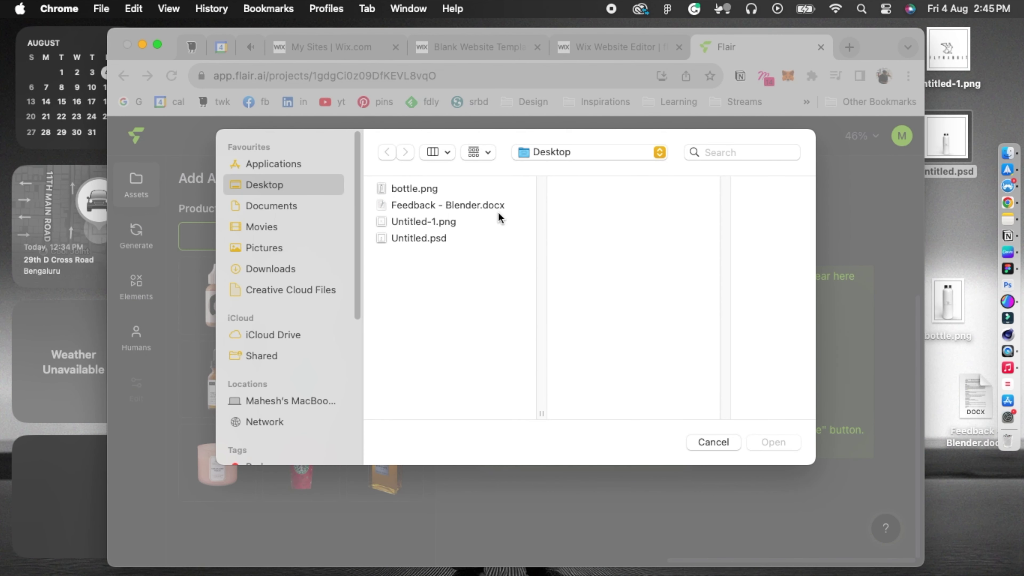
pyautogui.click(415, 189)
pyautogui.click(773, 442)
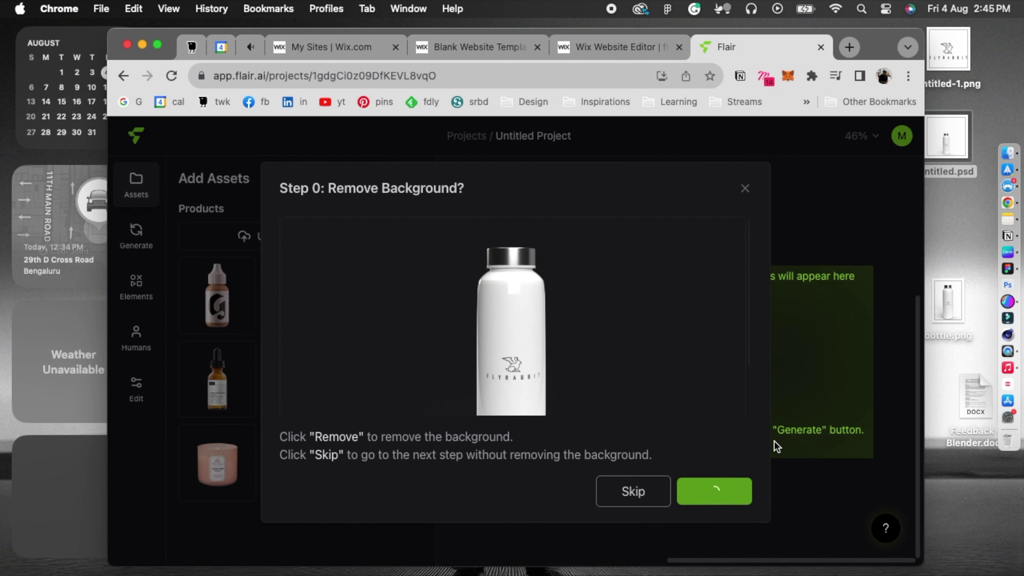
pyautogui.click(634, 490)
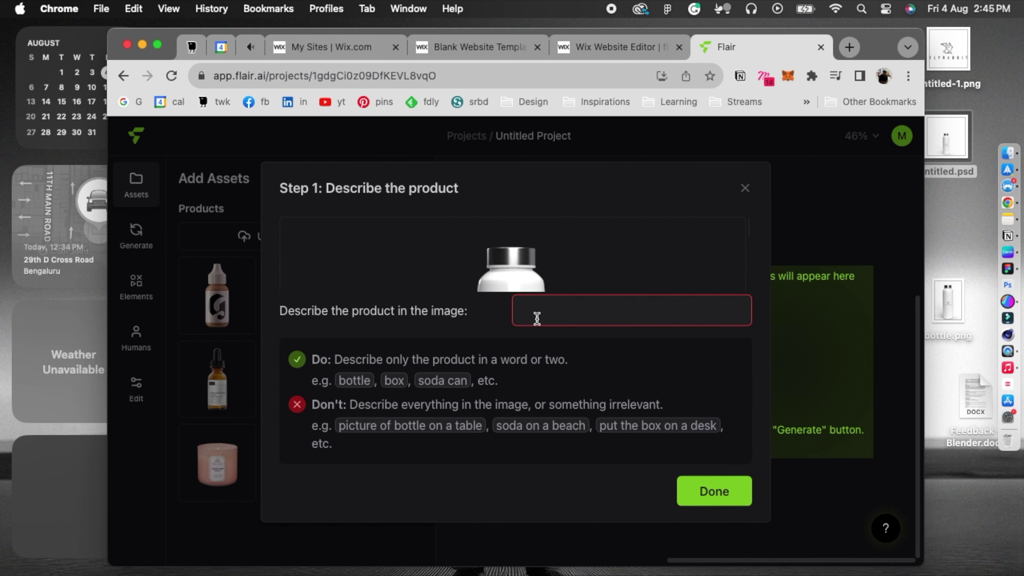
pyautogui.write('Bottle')
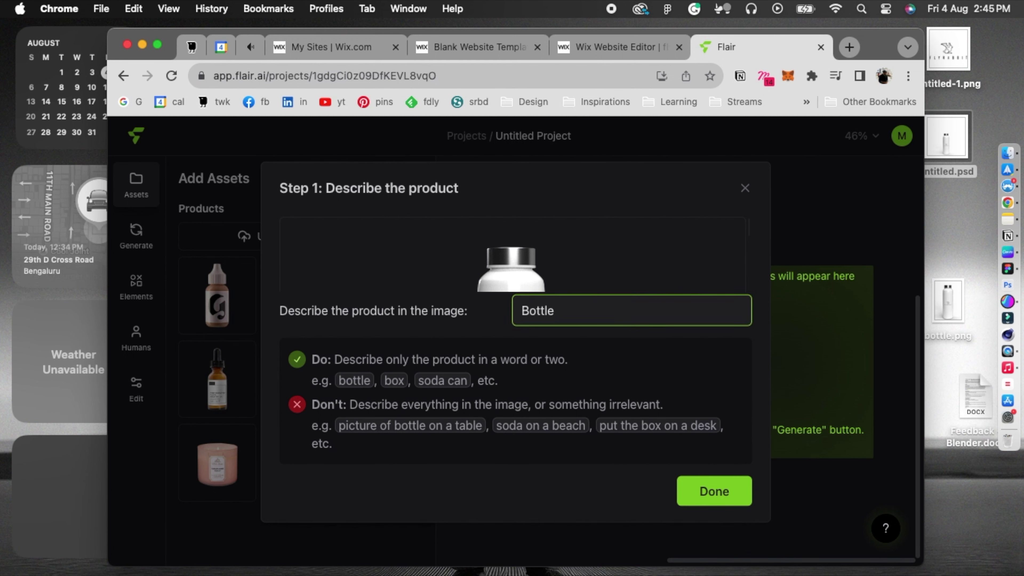
pyautogui.click(709, 489)
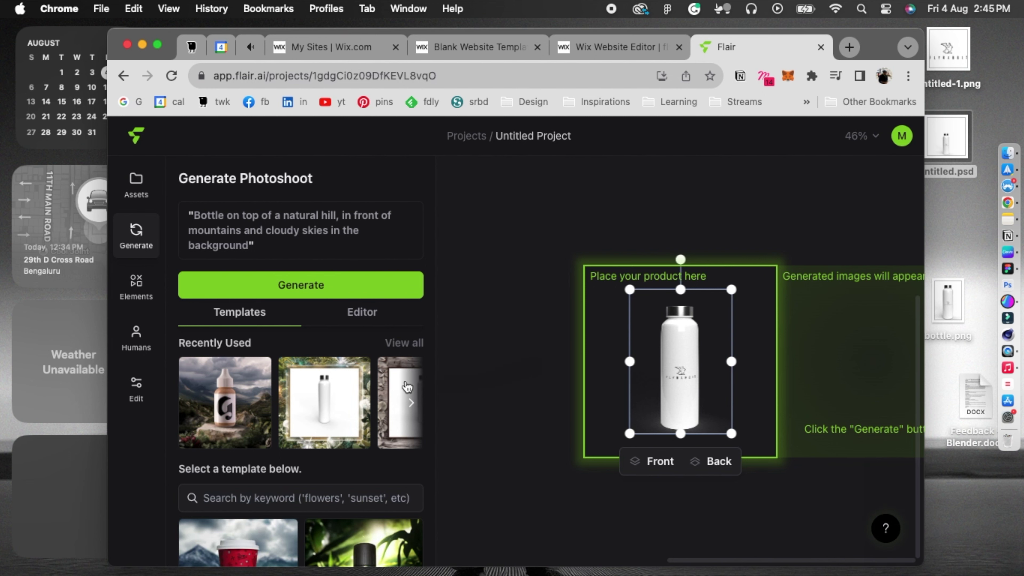
# Apply the photoshoot template of a product emerging from lake ripples surrounded by plants and flowers.
pyautogui.click(568, 260)
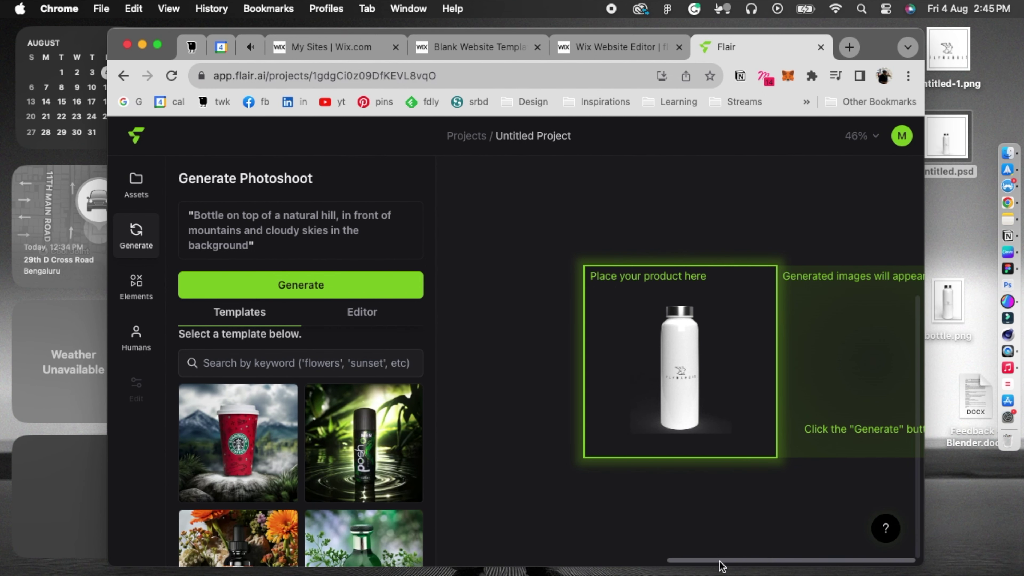
pyautogui.moveTo(720, 561); pyautogui.dragTo(770, 559)
pyautogui.scroll(-1, 264, 426)
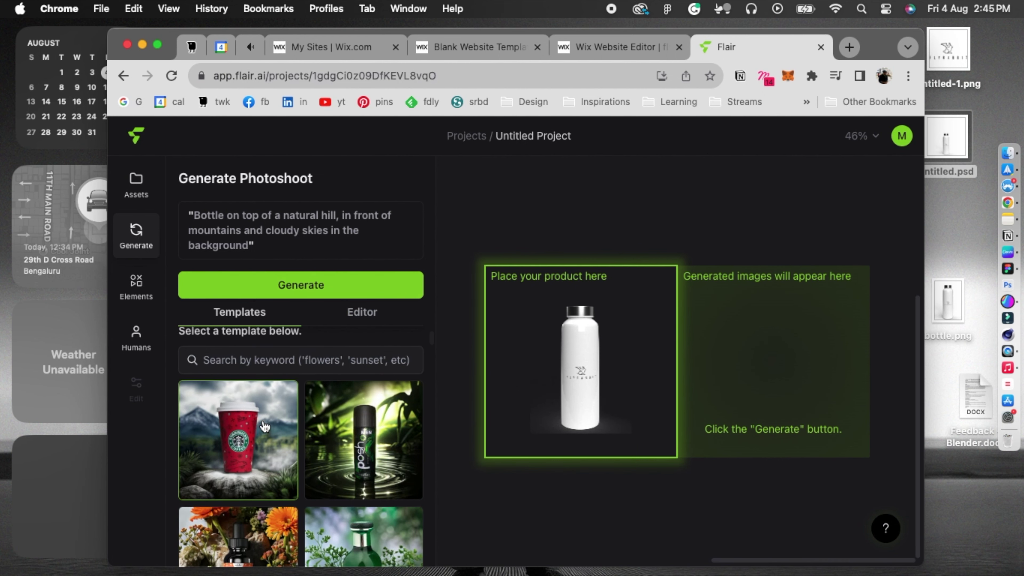
pyautogui.scroll(-1, 264, 426)
pyautogui.click(363, 405)
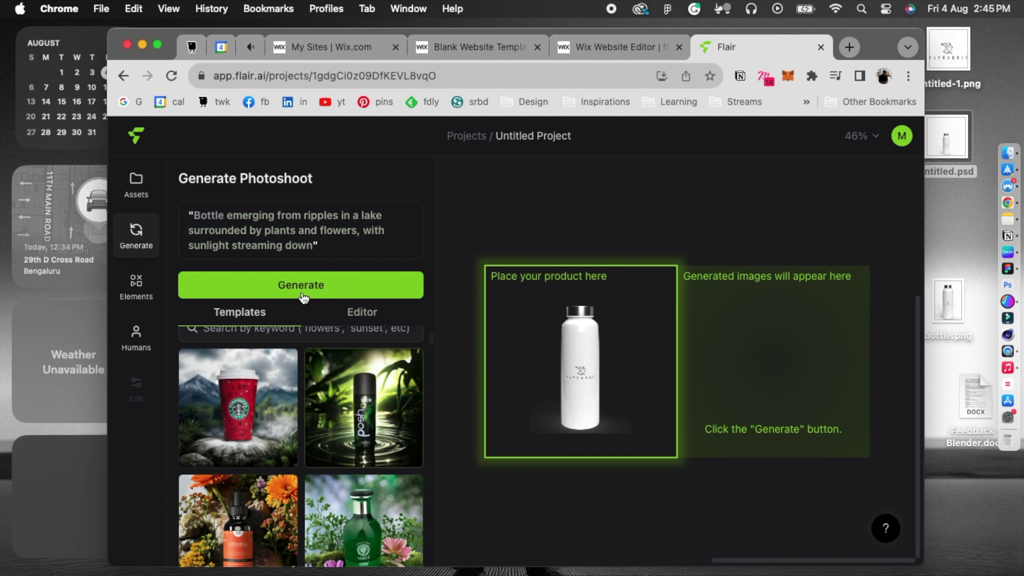
# Generate the bottle-in-lake-ripples photoshoot image and upscale it to 2k resolution.
pyautogui.click(283, 285)
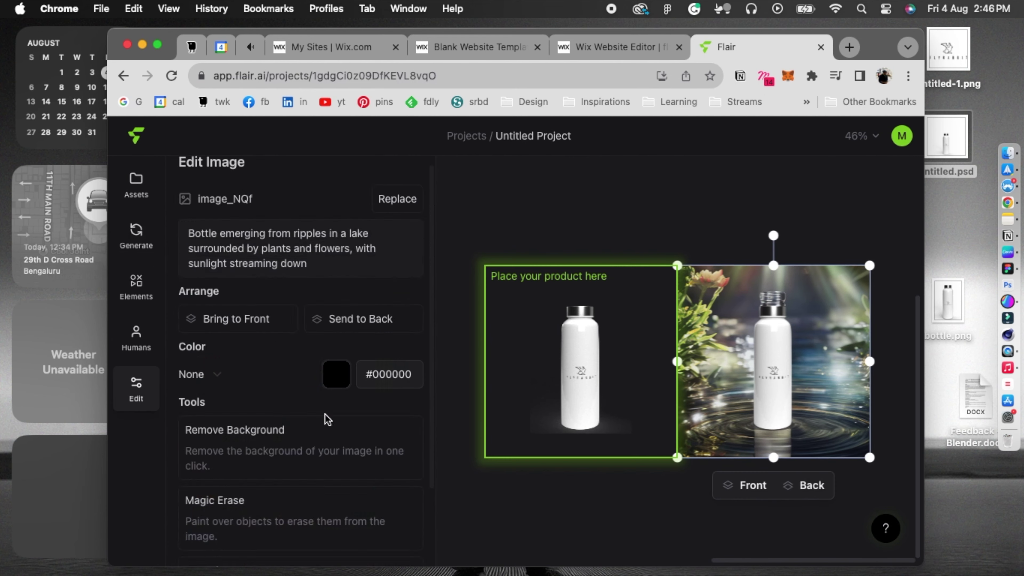
pyautogui.scroll(-3, 327, 404)
pyautogui.click(299, 488)
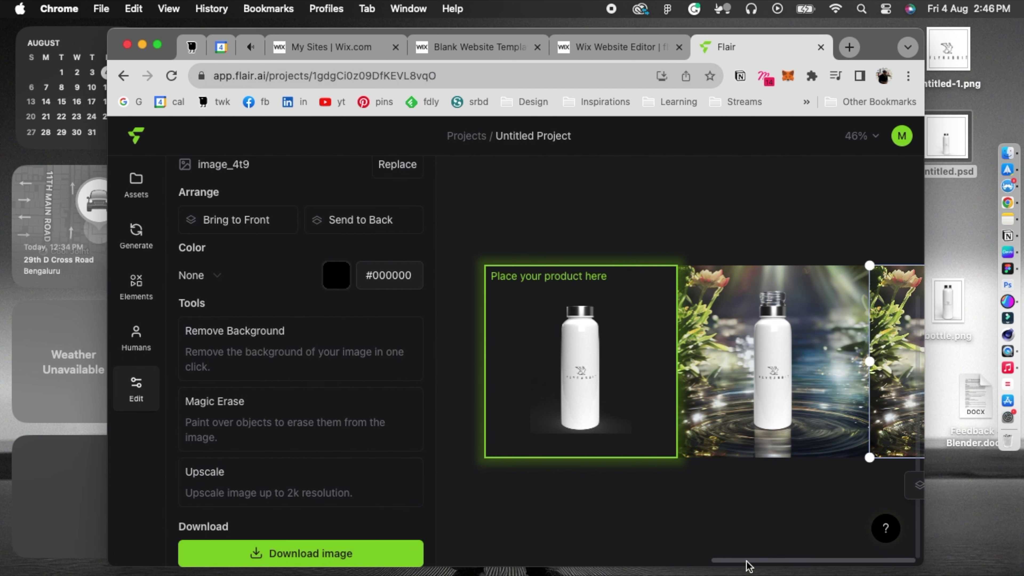
# Download the upscaled copy of the generated bottle image.
pyautogui.hscroll(5, 746, 565)
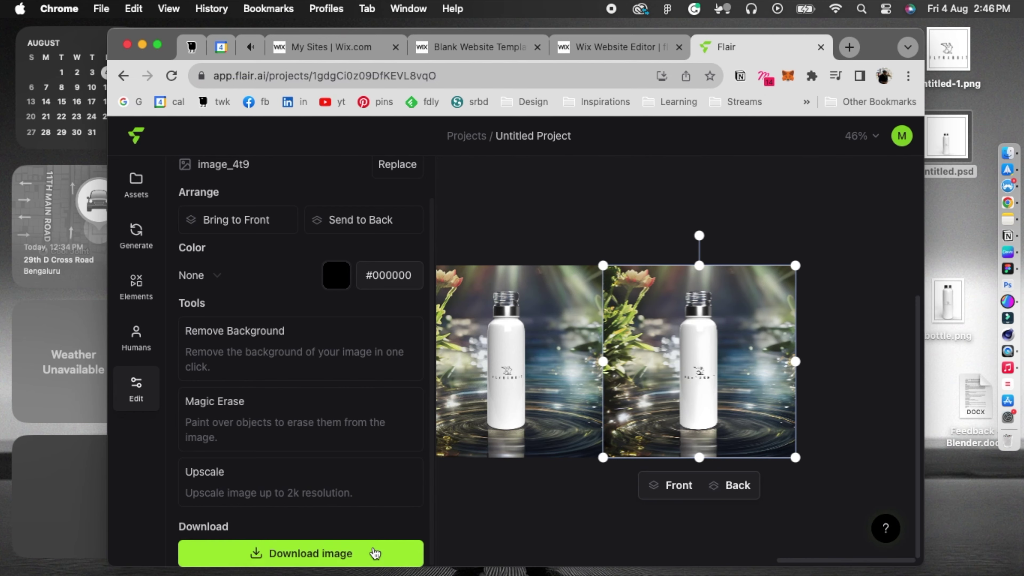
pyautogui.click(375, 553)
pyautogui.click(633, 337)
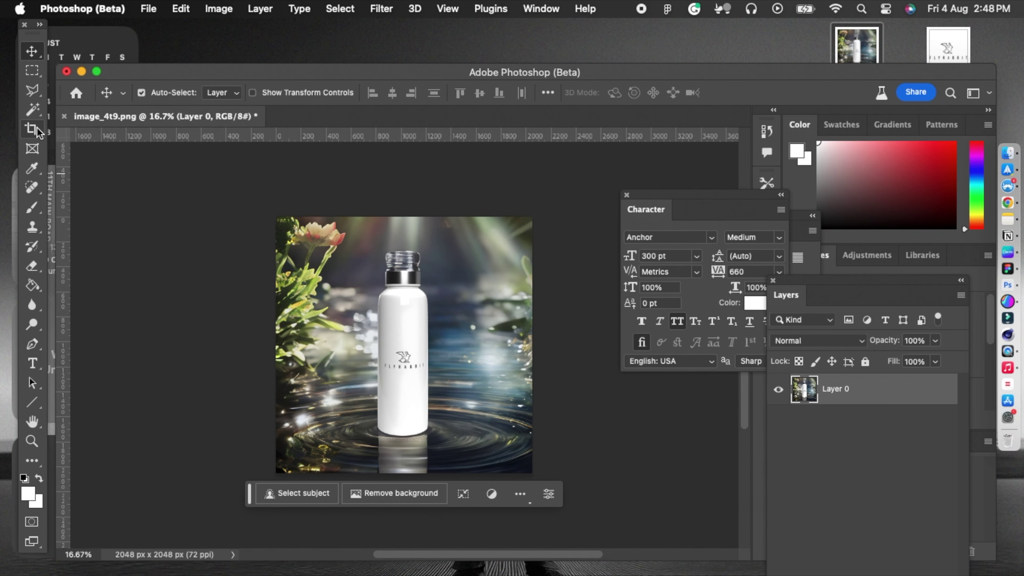
# In Photoshop, extend the canvas of image_4t9.png on both sides with the Crop tool to 5045 x 2048 px.
pyautogui.press('c')
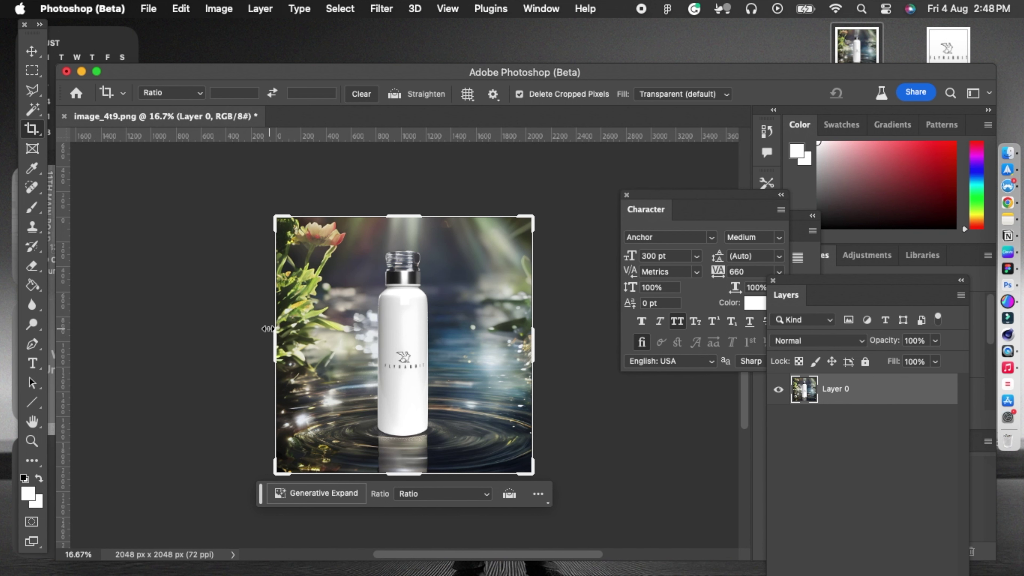
pyautogui.click(322, 493)
pyautogui.click(664, 160)
pyautogui.moveTo(275, 345); pyautogui.dragTo(183, 350)
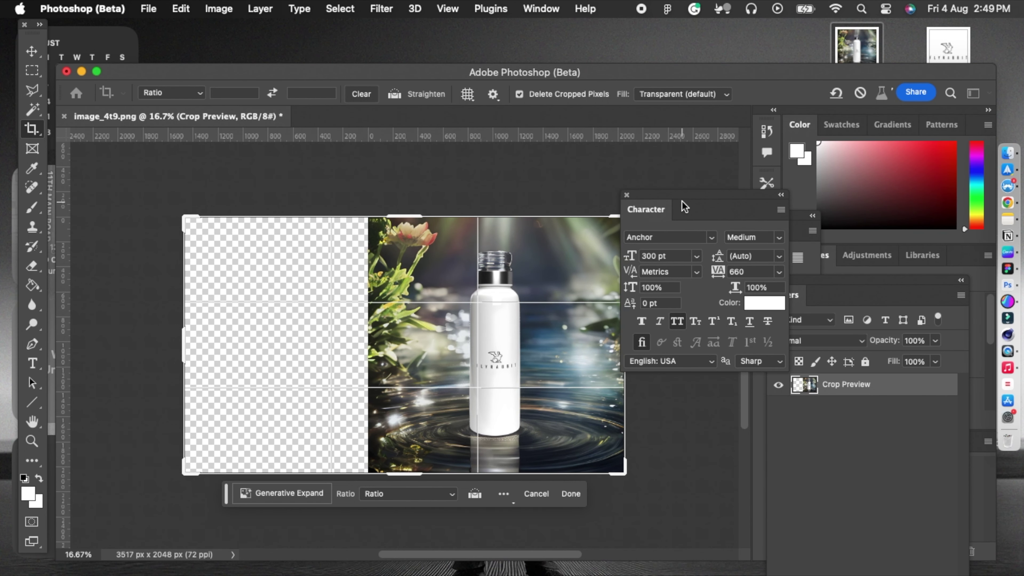
pyautogui.moveTo(684, 206); pyautogui.dragTo(845, 234)
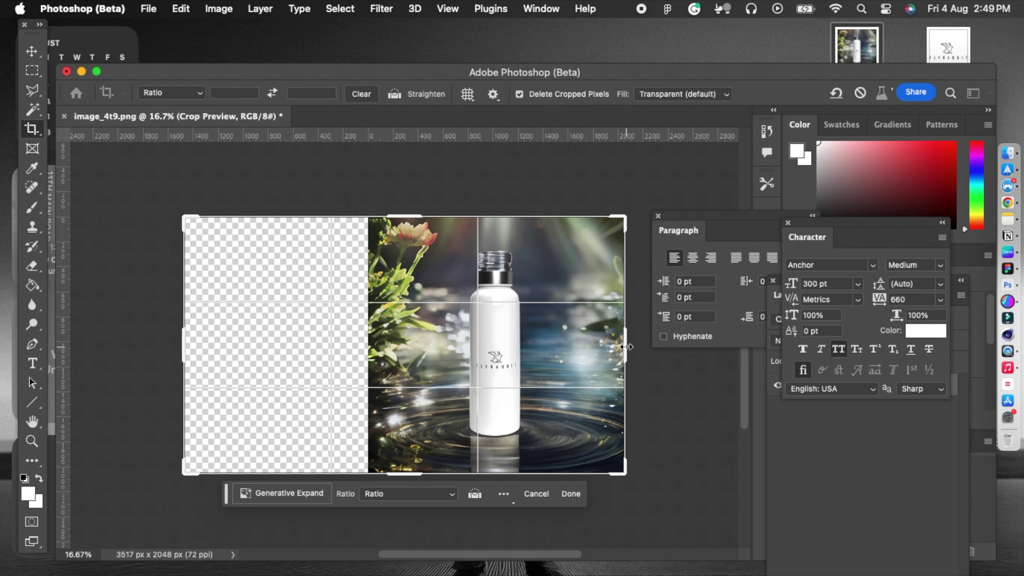
pyautogui.moveTo(626, 347); pyautogui.dragTo(721, 348)
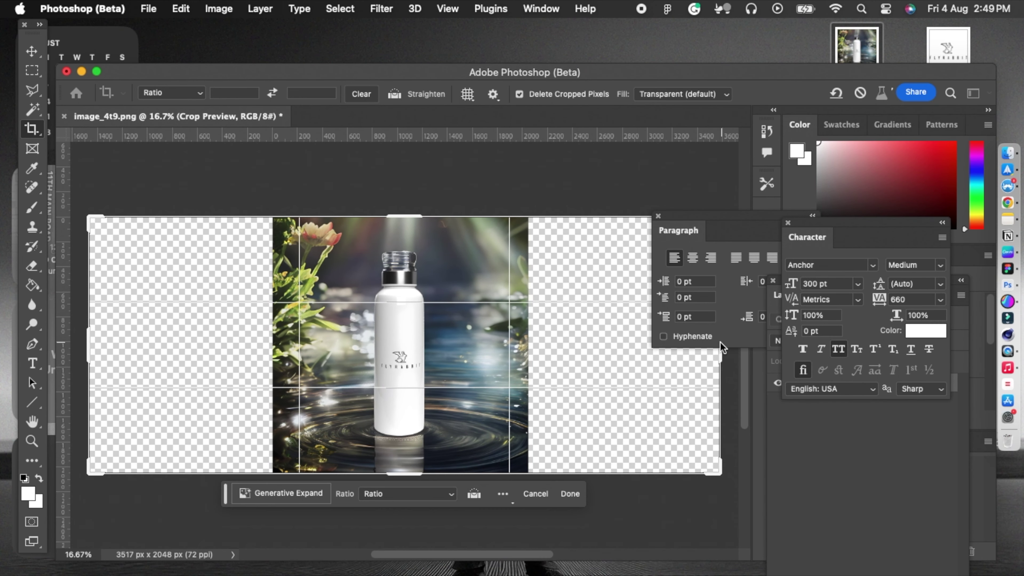
# Fill the extended canvas areas using Generative Expand with the prompt "A pond inside a forest with sunlight streaming in".
pyautogui.click(321, 494)
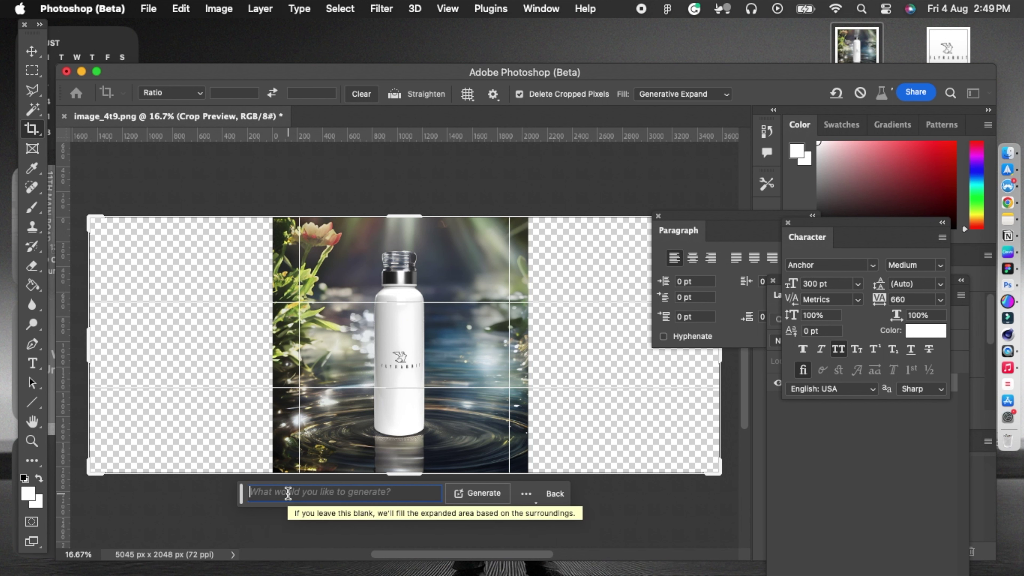
pyautogui.write('A')
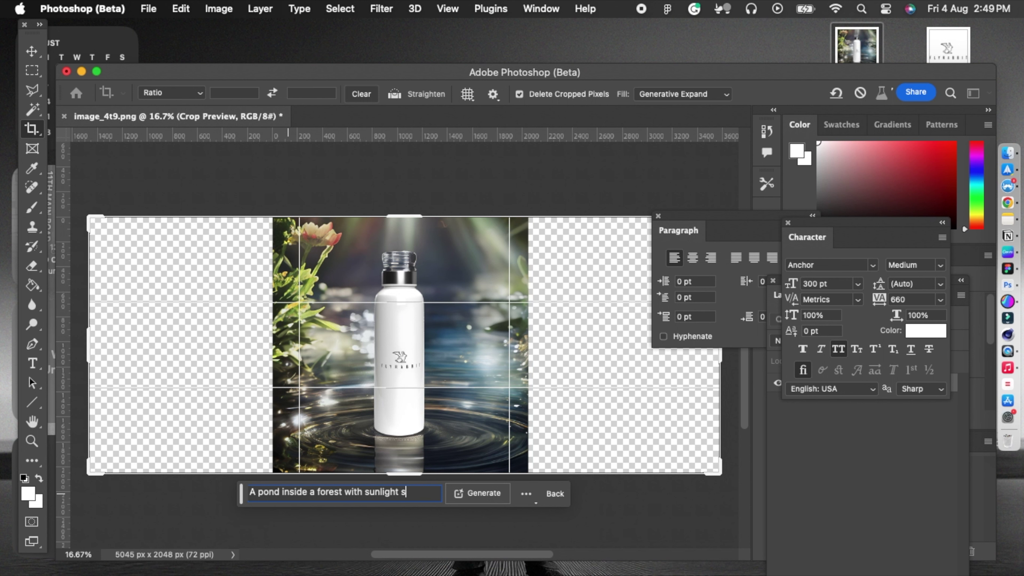
pyautogui.write('pond inside a forest with sunlight streaming in')
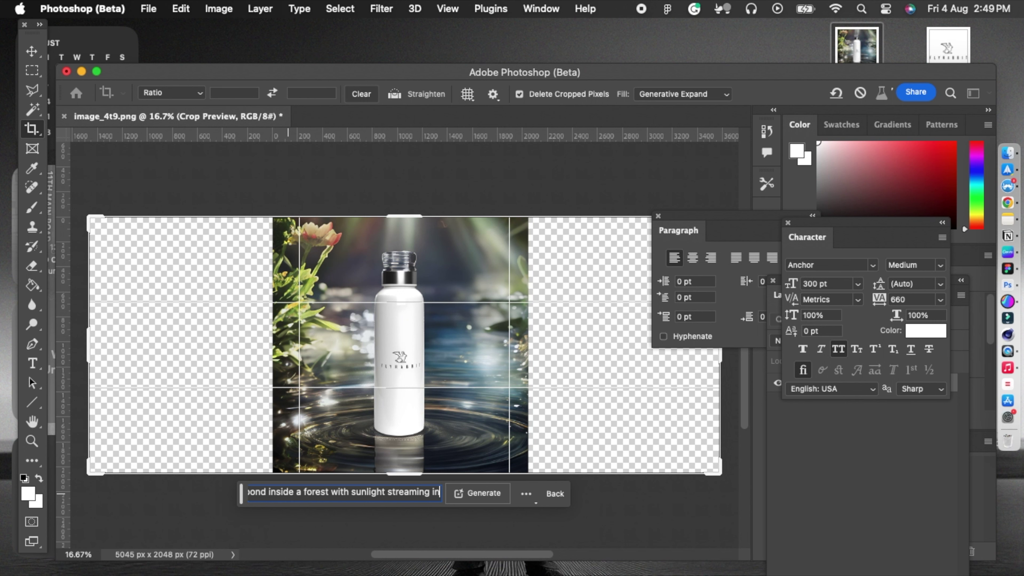
pyautogui.click(477, 494)
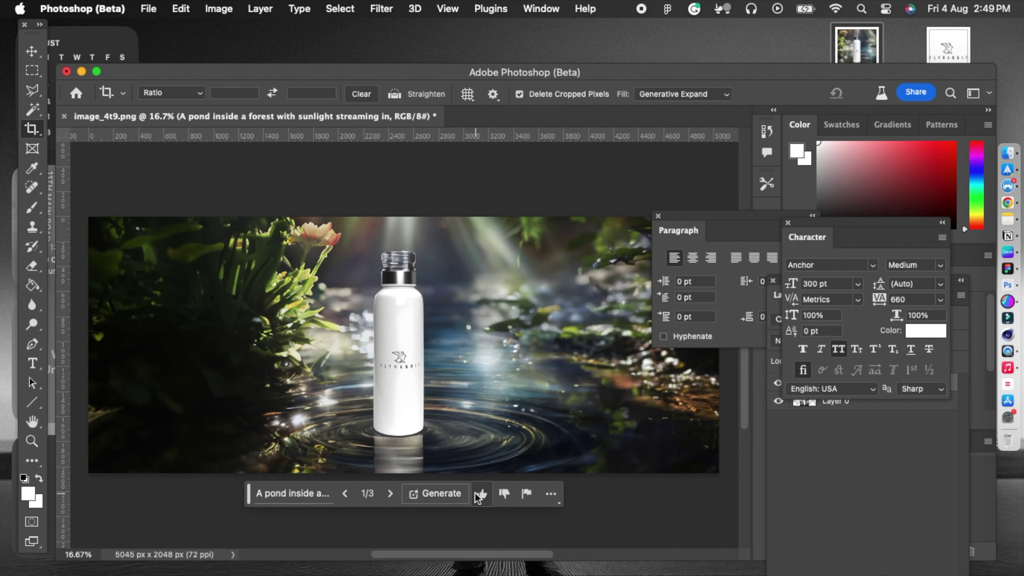
# Select the dark foliage area in the image's lower left and generate "rocks in a pool of water" there.
pyautogui.press('m')
pyautogui.moveTo(89, 265); pyautogui.dragTo(309, 473)
pyautogui.click(155, 494)
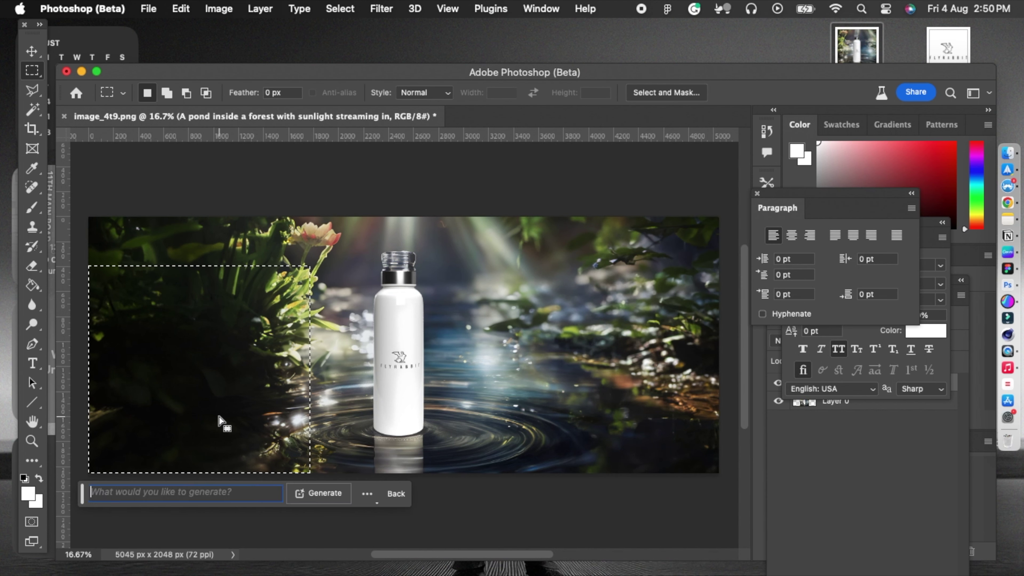
pyautogui.write('rocks')
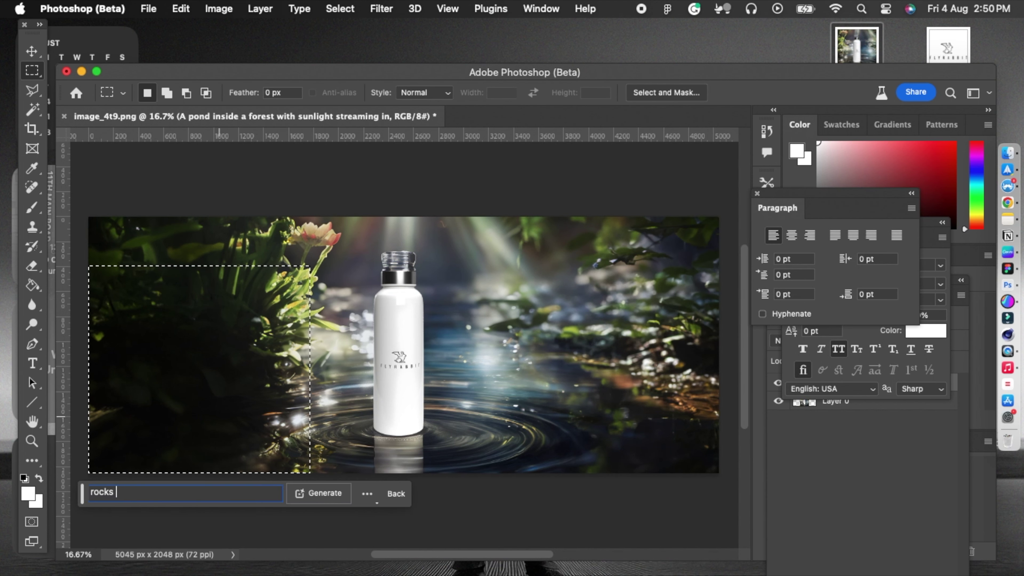
pyautogui.write(' in a ')
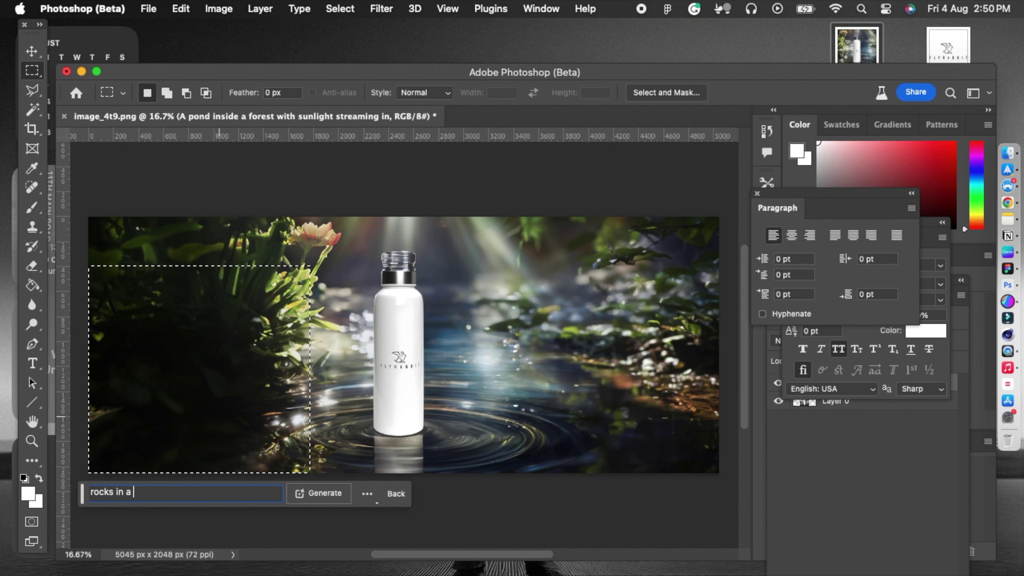
pyautogui.write('podl of water')
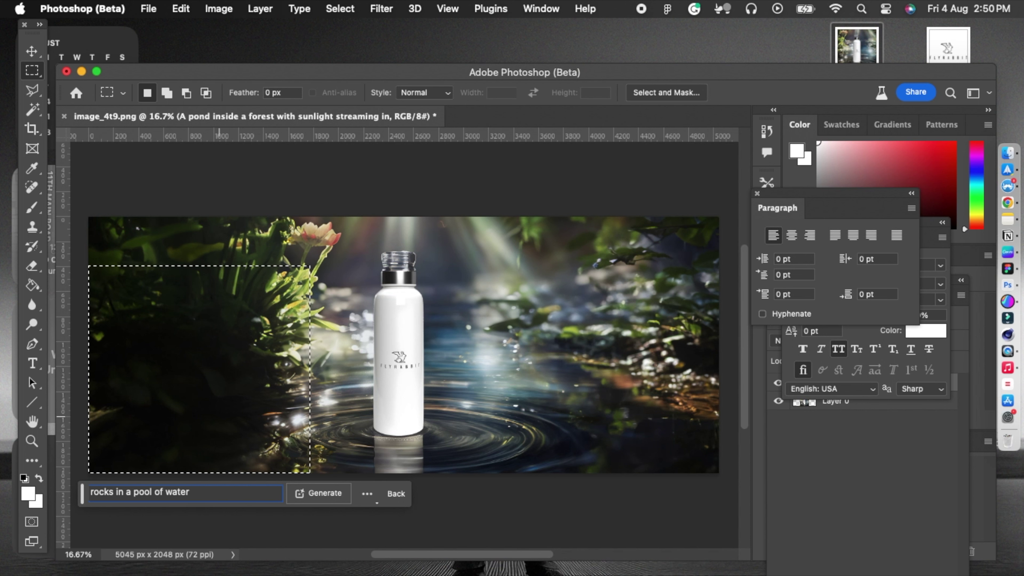
pyautogui.press('Return')
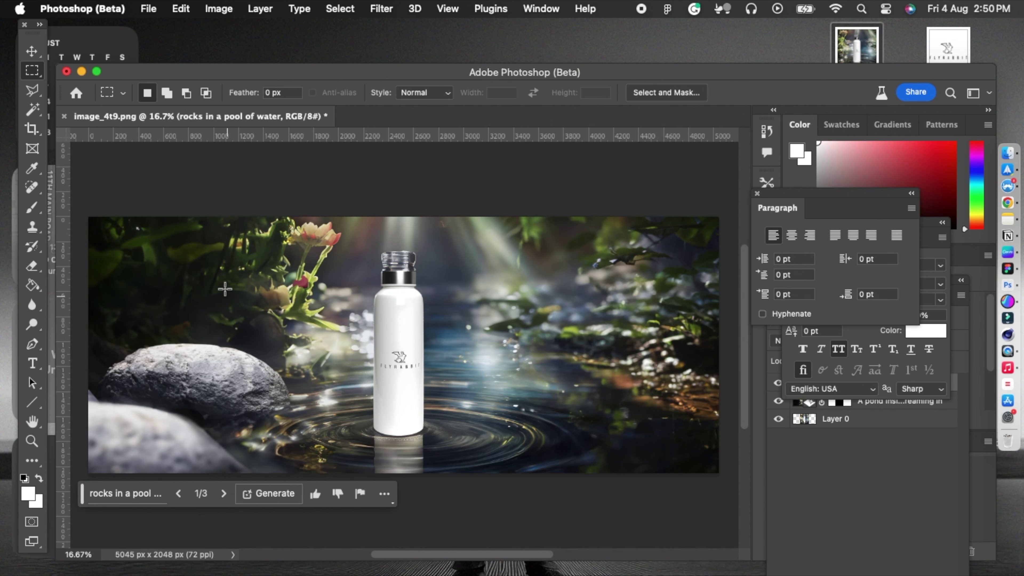
# Compare the three generated rock variations and keep the first one.
pyautogui.click(224, 494)
pyautogui.click(223, 494)
pyautogui.click(178, 493)
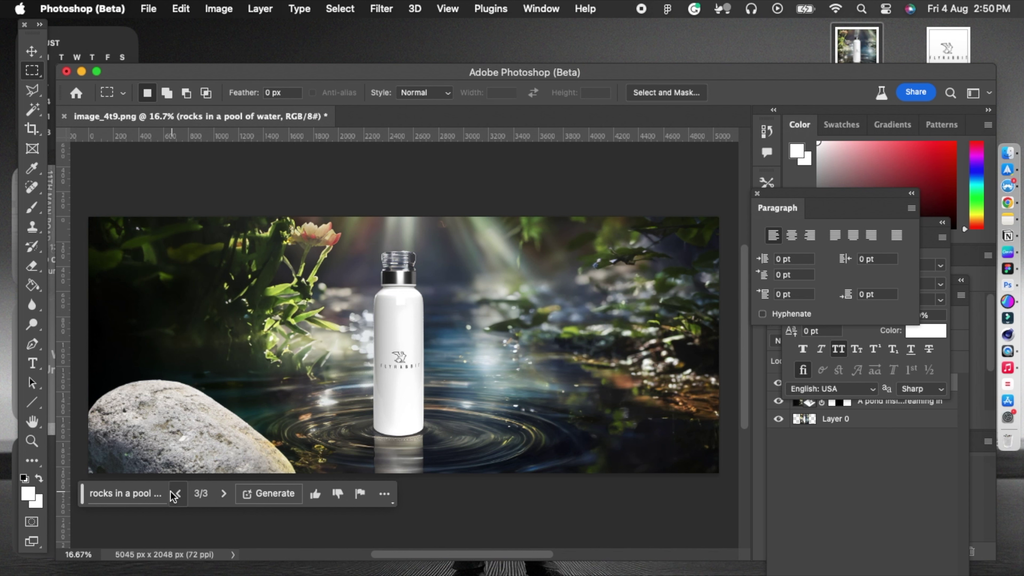
pyautogui.click(179, 493)
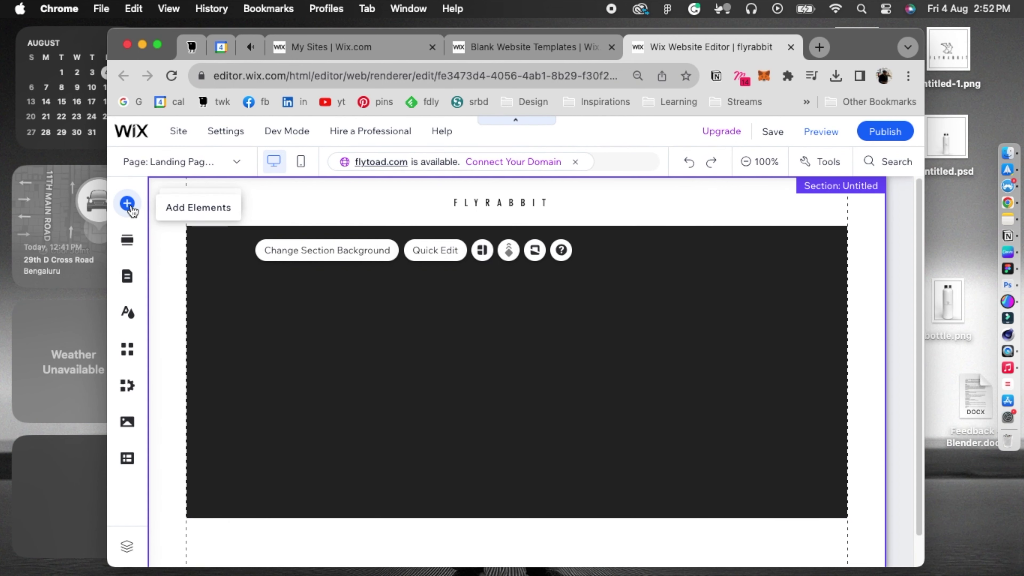
# Switch to the Wix editor in Chrome and upload mainhead.jpg from the Desktop as a new page image.
pyautogui.click(129, 203)
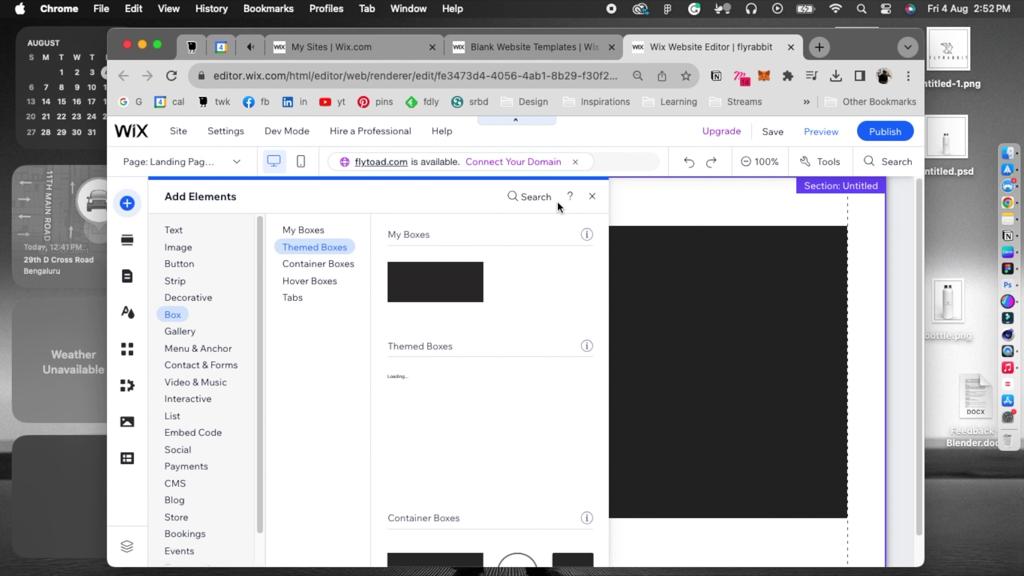
pyautogui.click(197, 247)
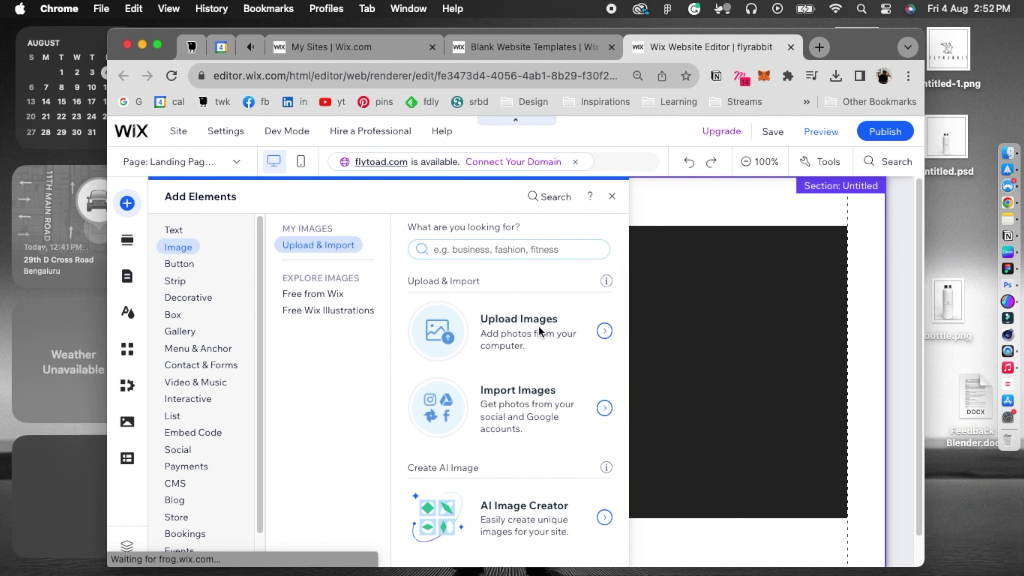
pyautogui.click(604, 329)
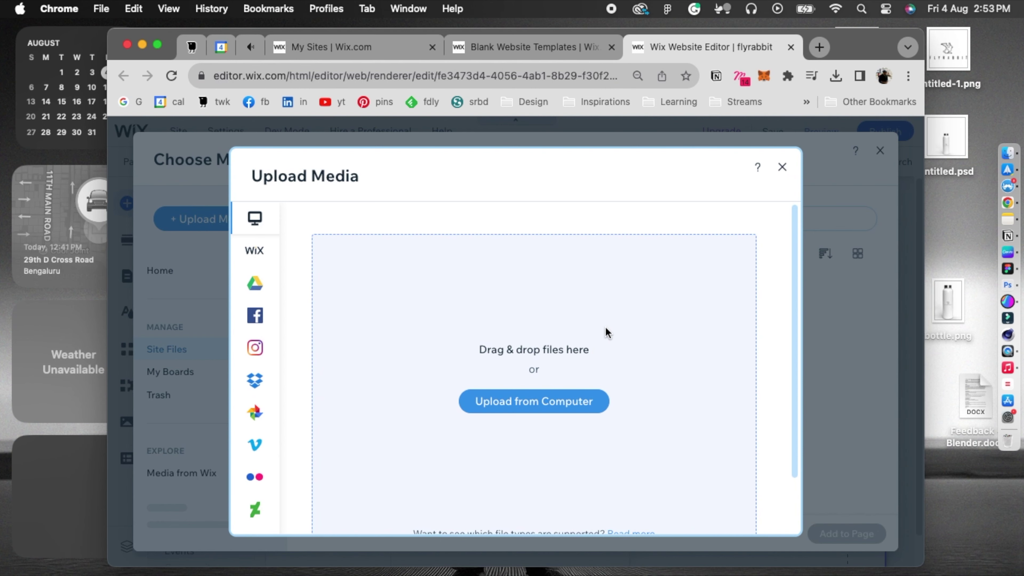
pyautogui.click(524, 410)
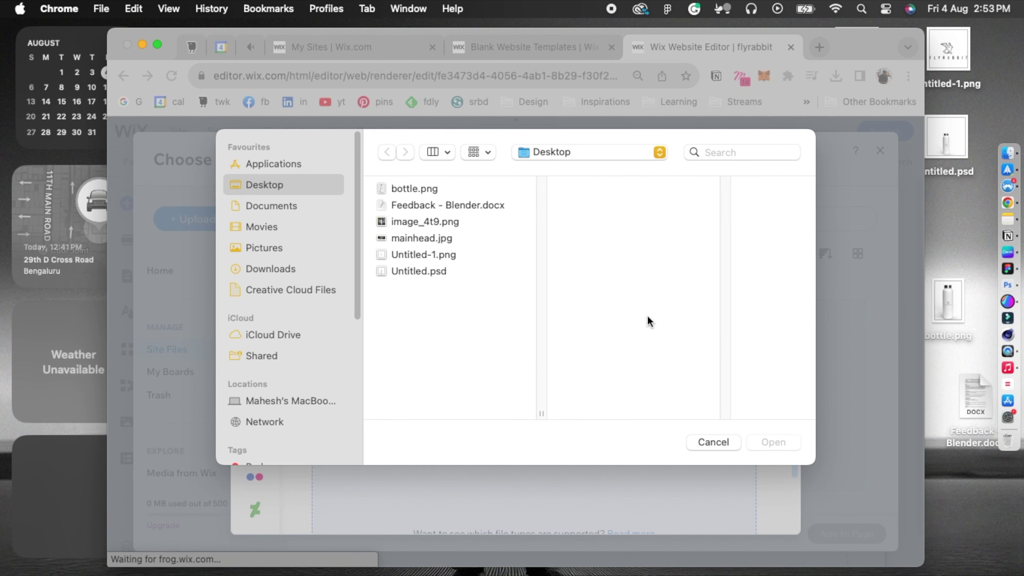
pyautogui.click(395, 237)
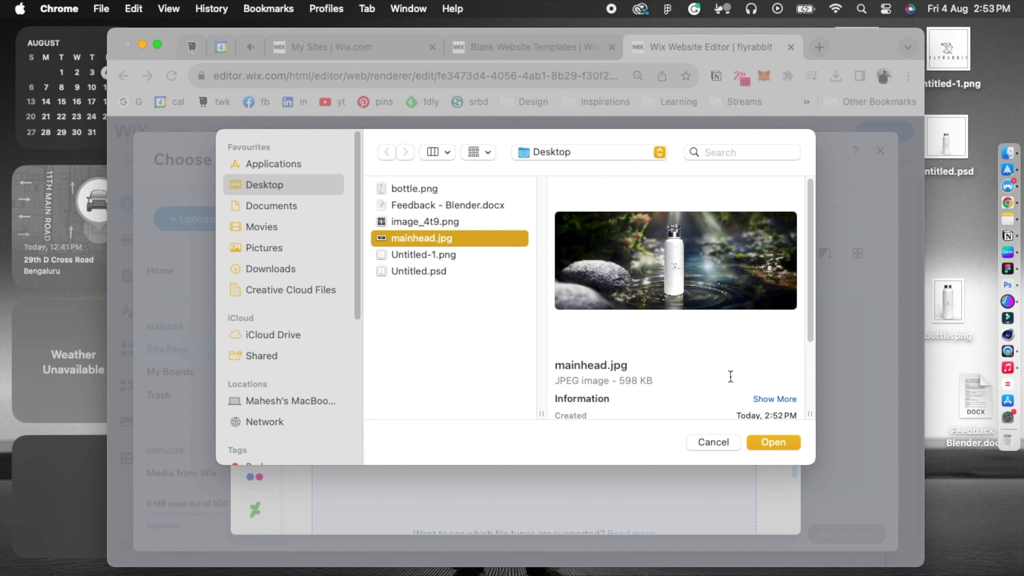
pyautogui.click(765, 439)
# Align the bottle image with the dark box's upper-left corner and enlarge it to about the full box width.
pyautogui.moveTo(410, 335); pyautogui.dragTo(284, 275)
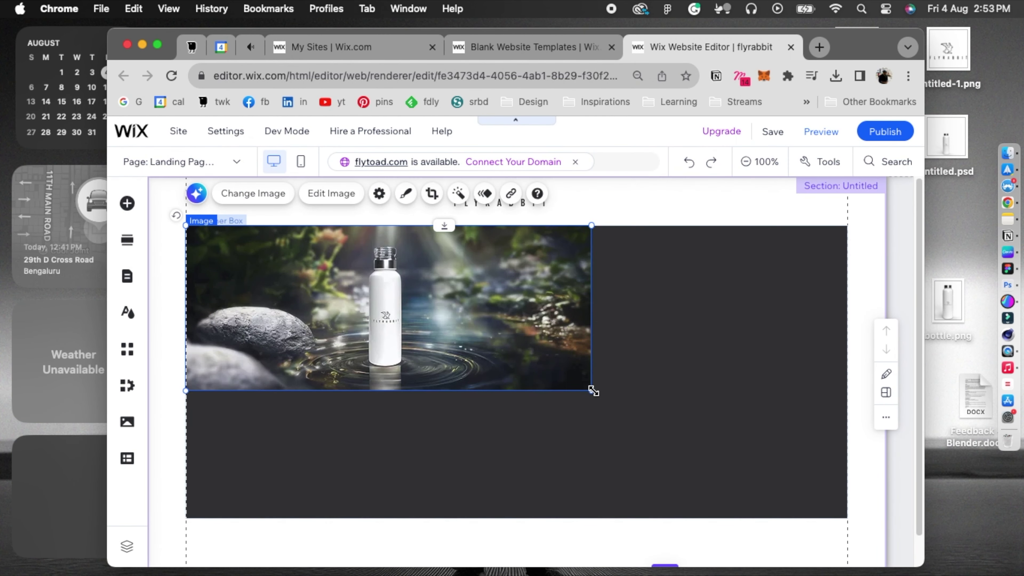
pyautogui.moveTo(591, 390); pyautogui.dragTo(843, 500)
pyautogui.click(380, 527)
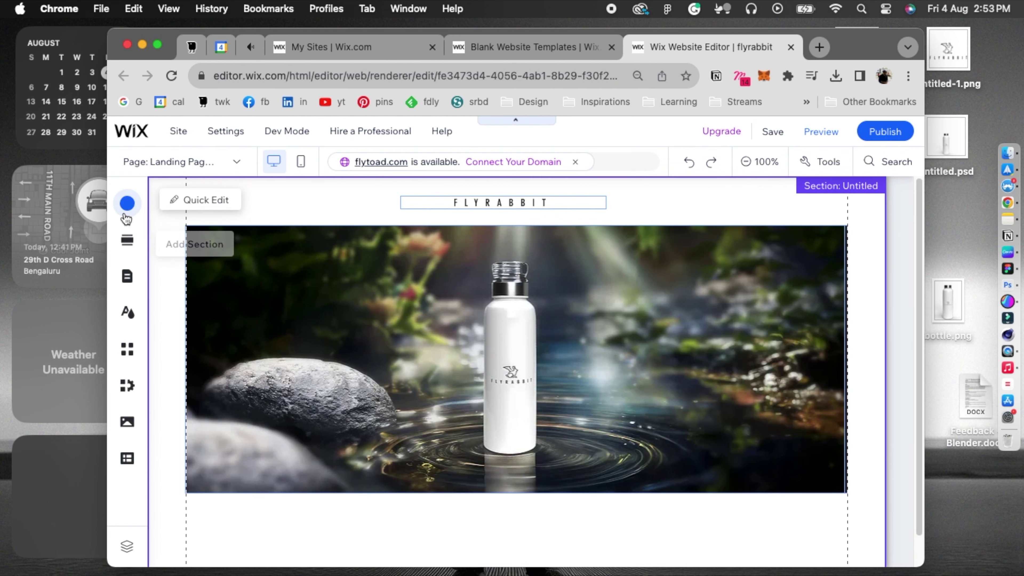
pyautogui.click(127, 210)
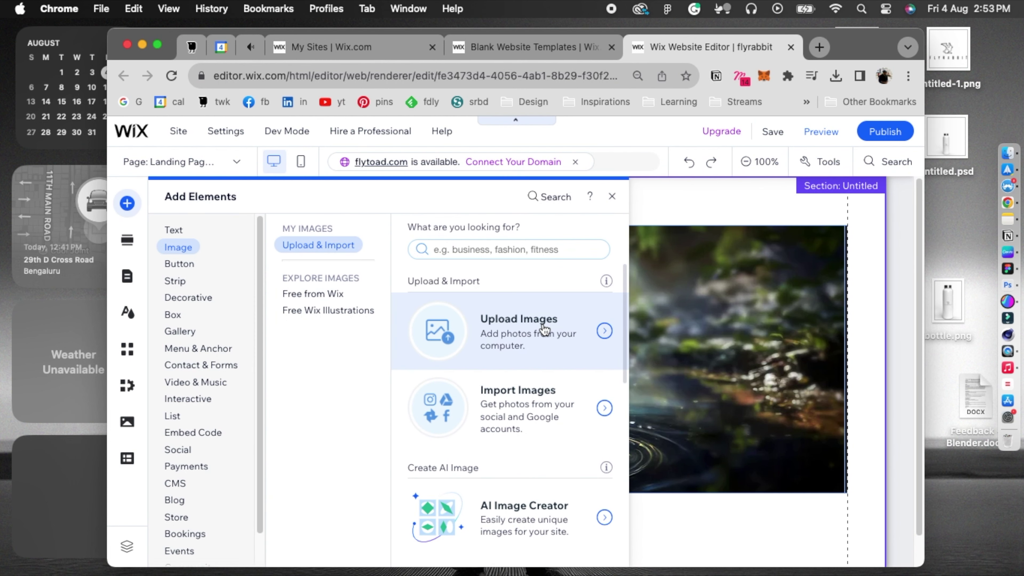
pyautogui.click(542, 323)
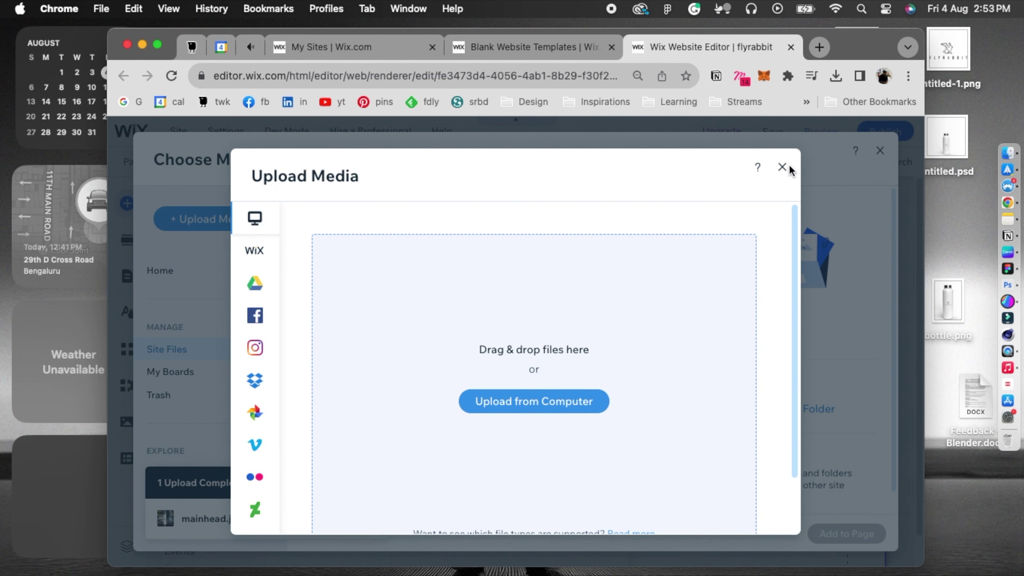
pyautogui.click(782, 167)
pyautogui.click(879, 152)
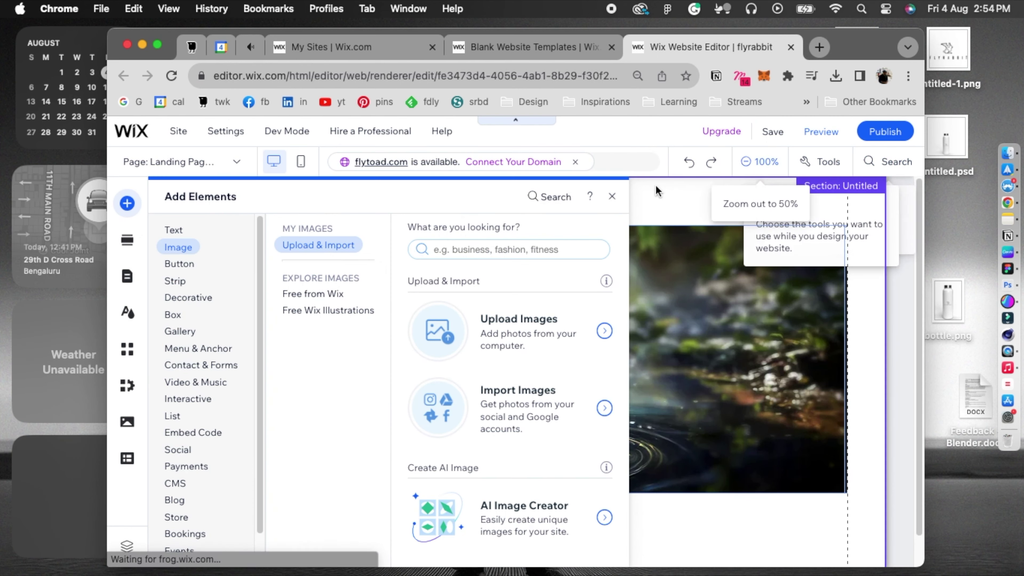
# Add a "Thin Title" text element over the hero image.
pyautogui.click(188, 233)
pyautogui.scroll(-5, 430, 265)
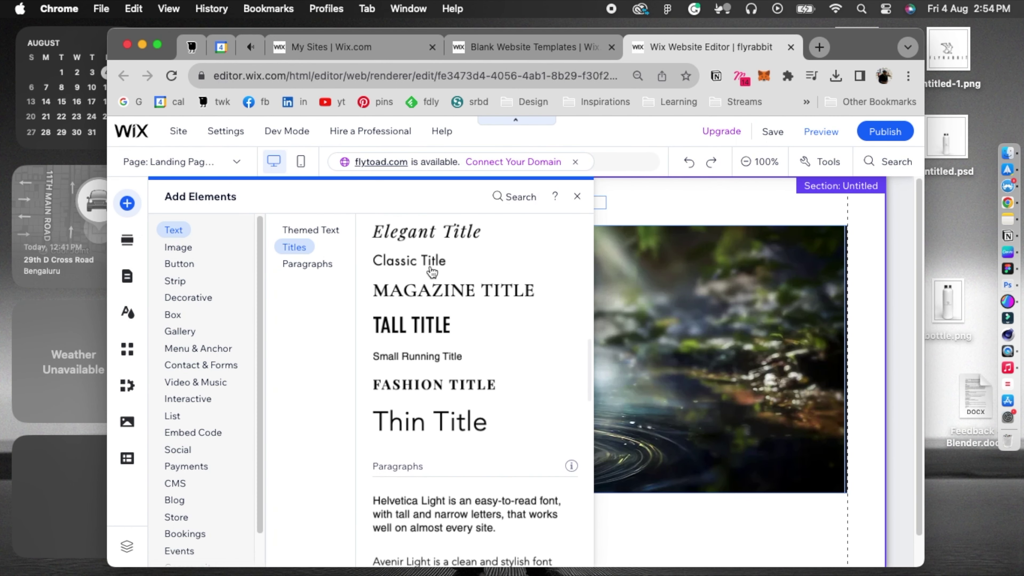
pyautogui.scroll(1, 434, 395)
pyautogui.scroll(3, 438, 405)
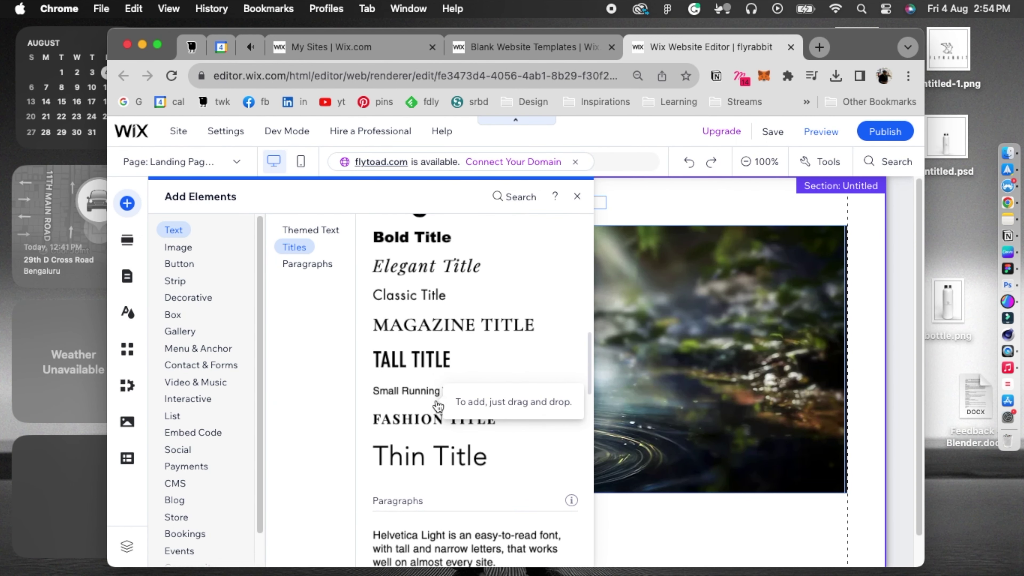
pyautogui.scroll(-6, 438, 405)
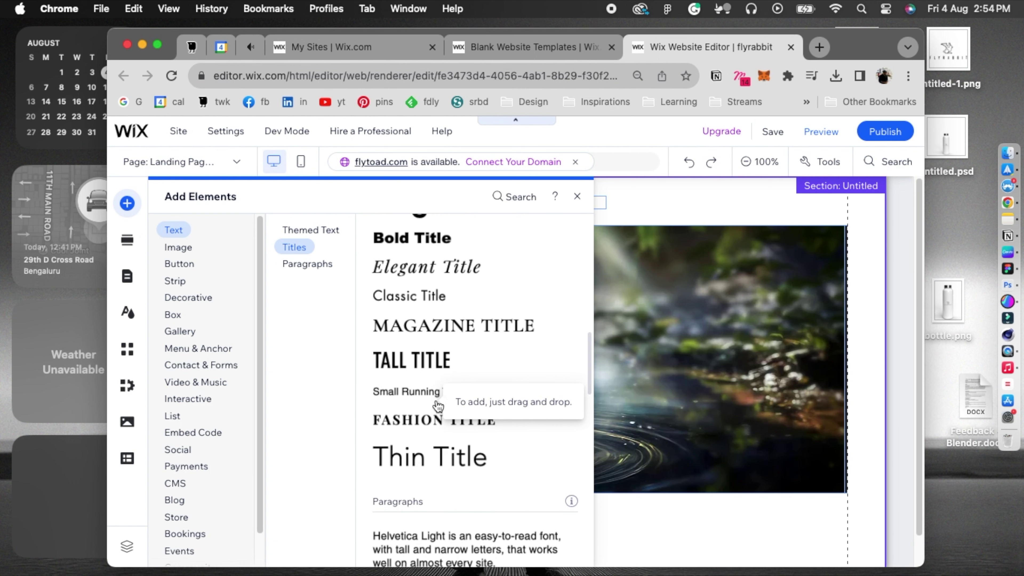
pyautogui.click(397, 280)
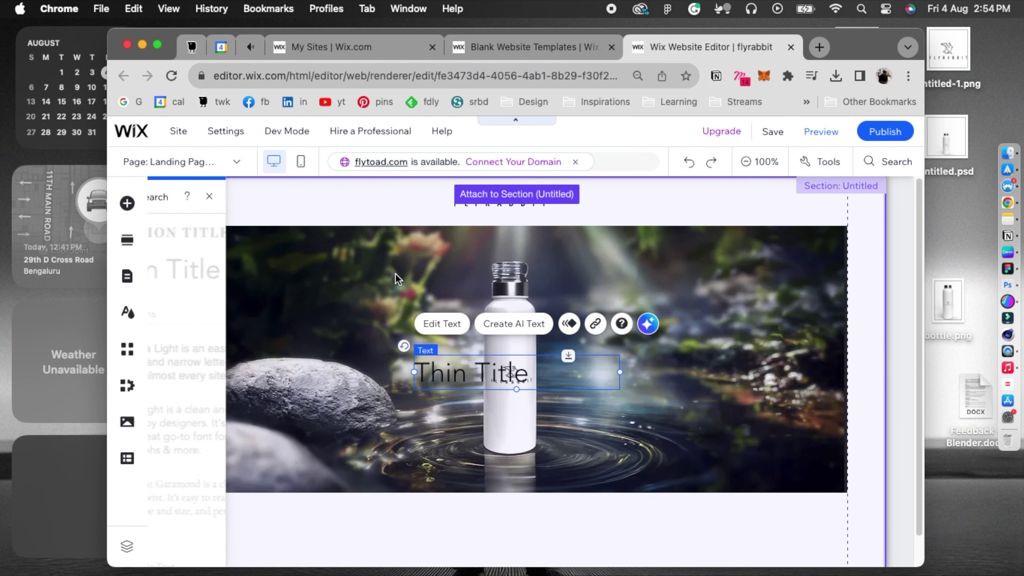
# Replace the thin title's placeholder text with "Missing your Warm Water?".
pyautogui.doubleClick(456, 379)
pyautogui.write('Mis')
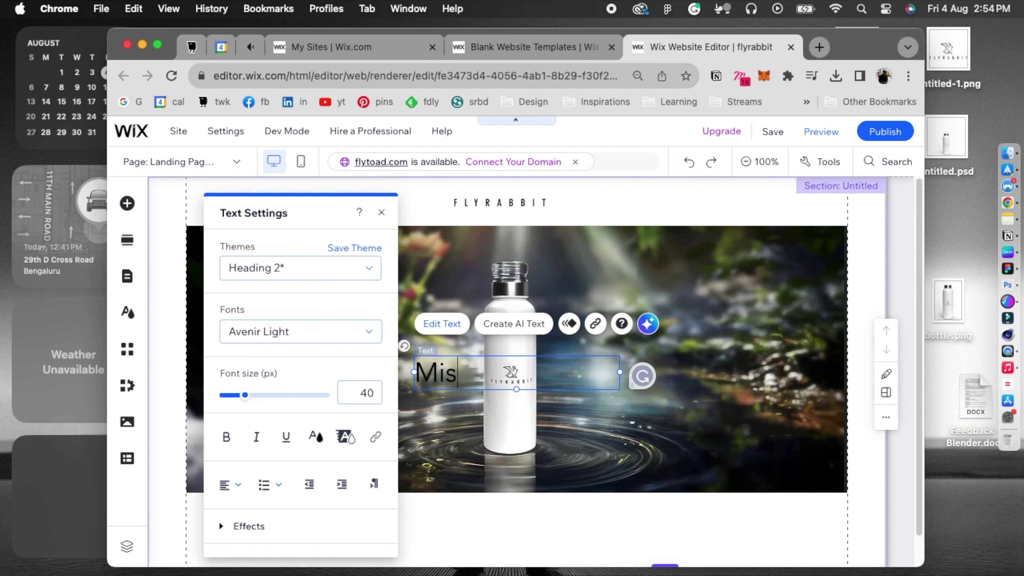
pyautogui.write('sing your W')
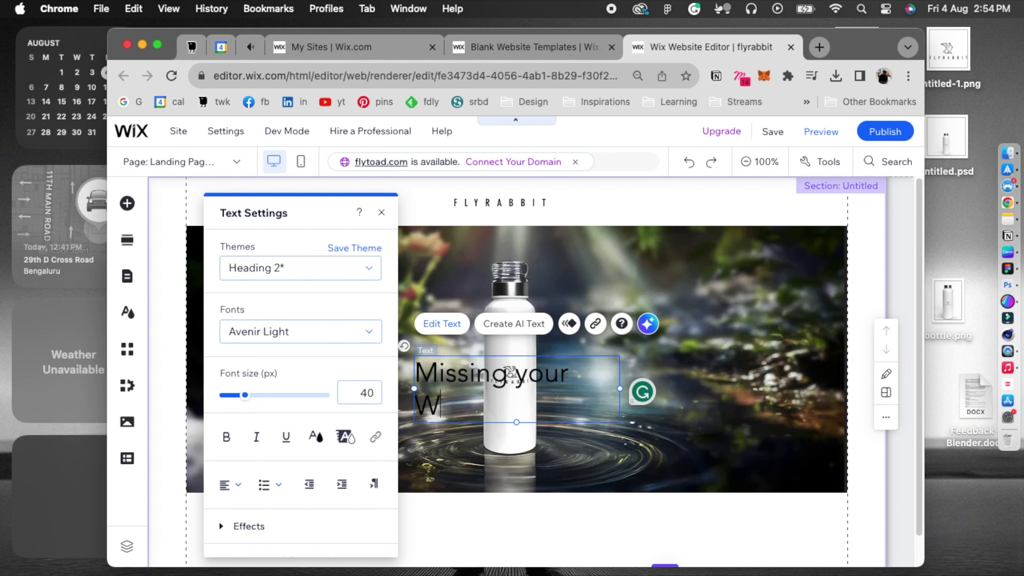
pyautogui.write('arm D')
pyautogui.press('BackSpace')
pyautogui.write('Wat')
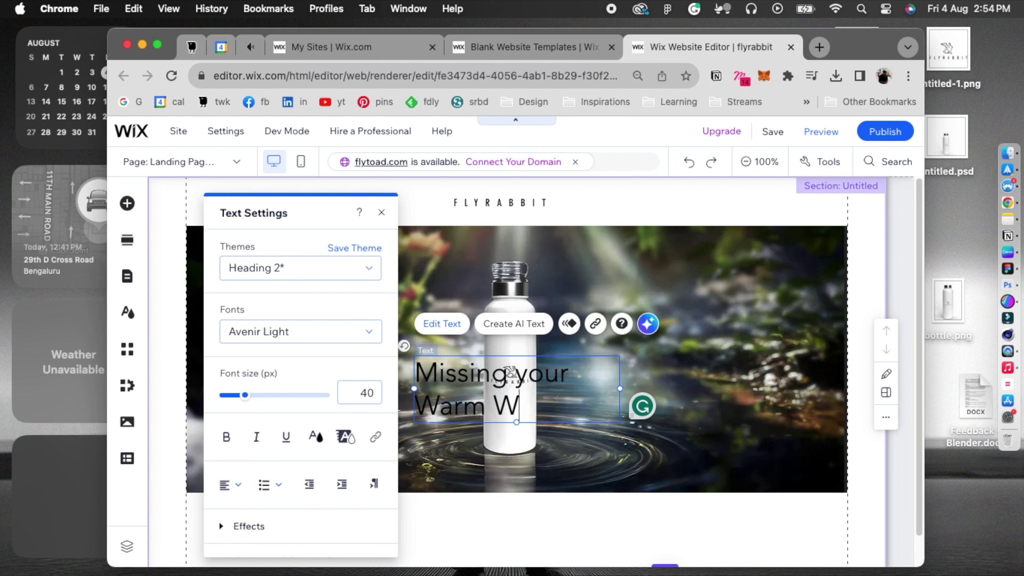
pyautogui.write('er?')
# Change the headline's text colour to white (#FFFFFF).
pyautogui.click(316, 437)
pyautogui.click(220, 323)
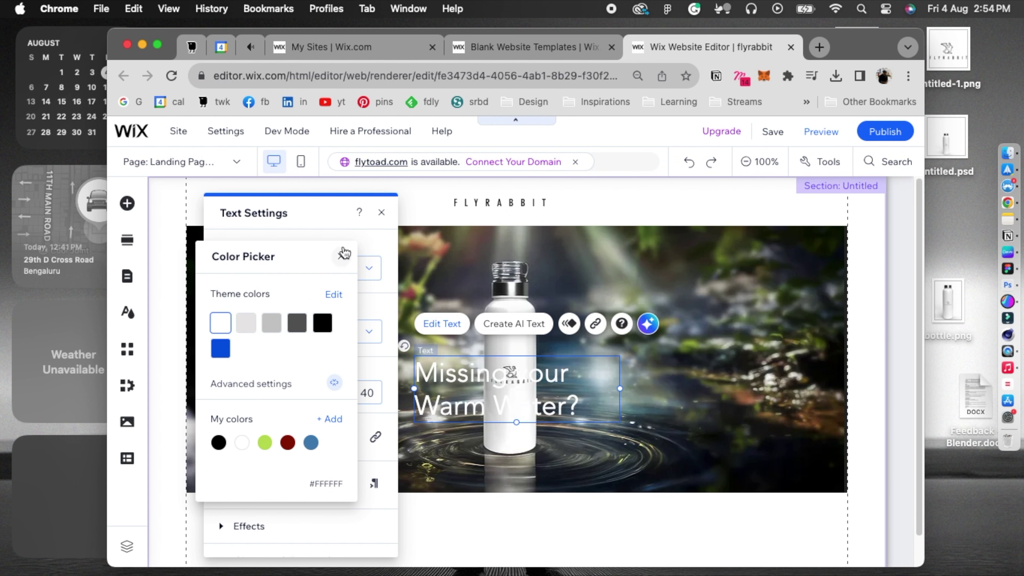
pyautogui.click(340, 256)
# Tighten the whole headline's character spacing to -0.05.
pyautogui.scroll(-5, 262, 408)
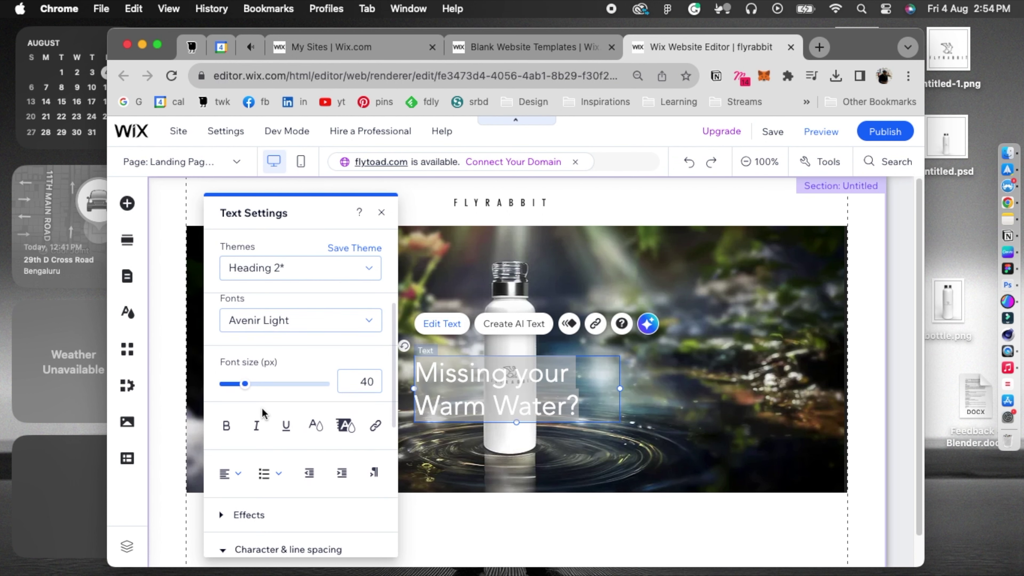
pyautogui.moveTo(239, 483); pyautogui.dragTo(237, 482)
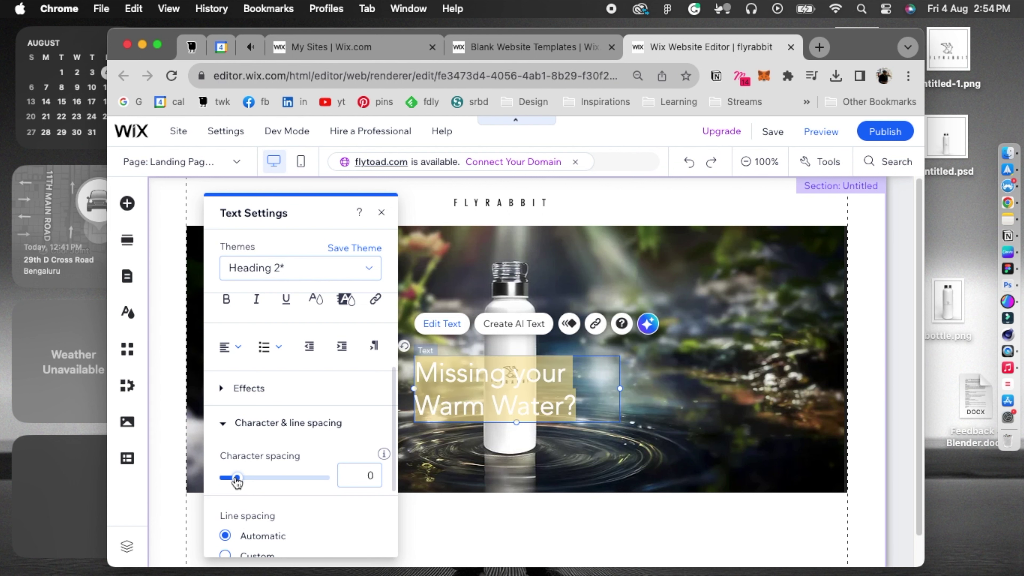
pyautogui.scroll(-3, 233, 493)
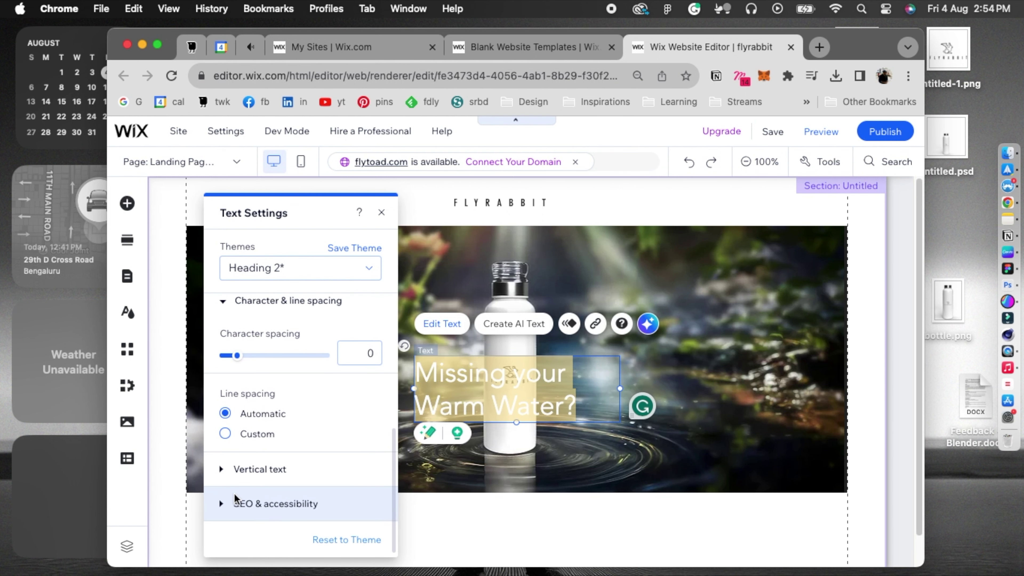
pyautogui.click(454, 404)
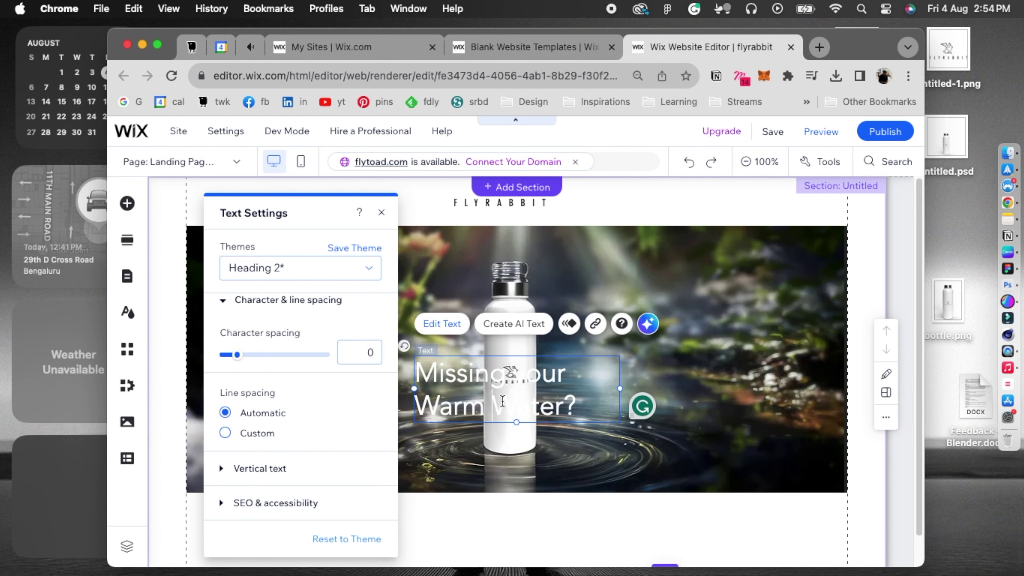
pyautogui.tripleClick(420, 375)
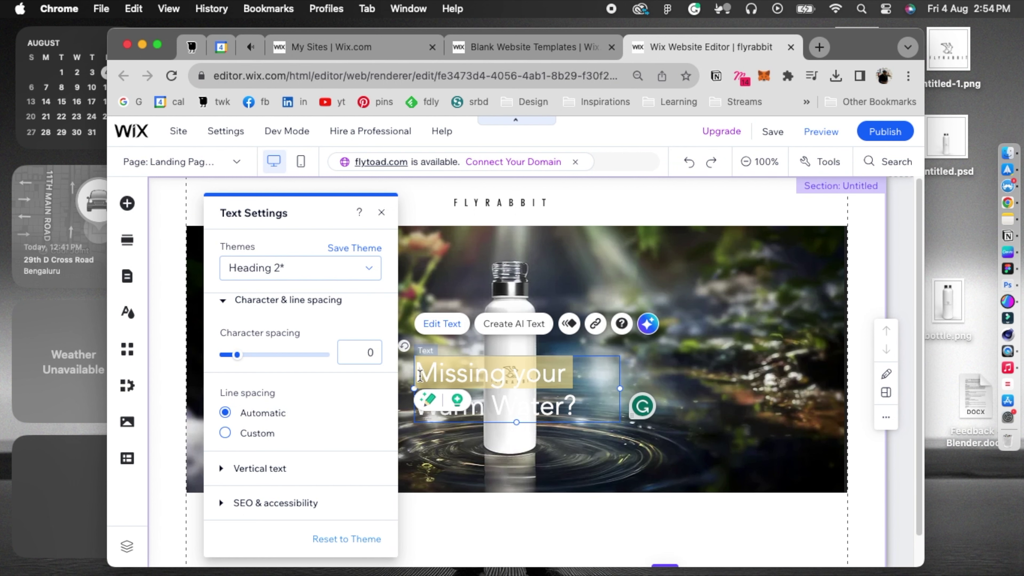
pyautogui.press('super+a')
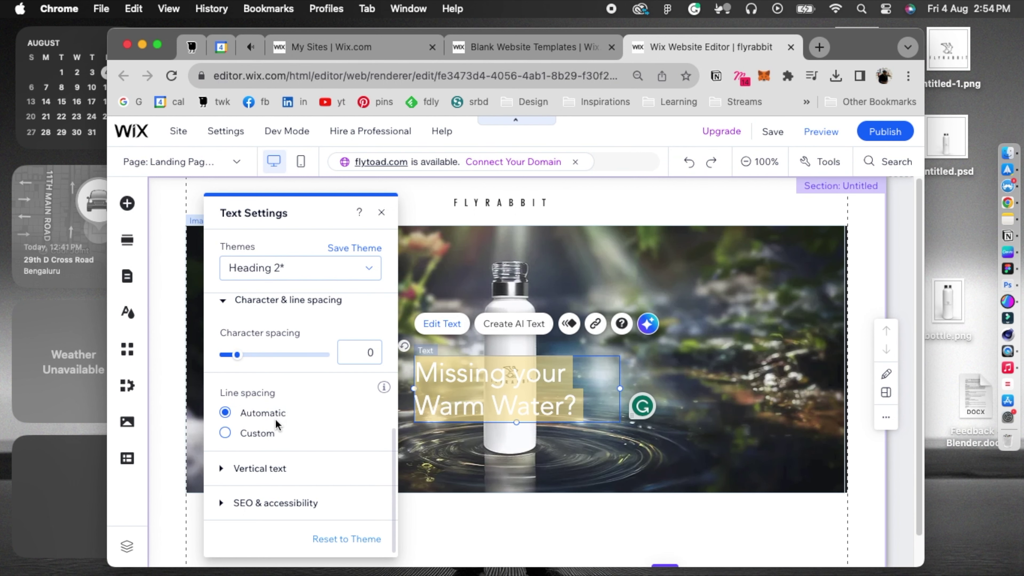
pyautogui.click(237, 355)
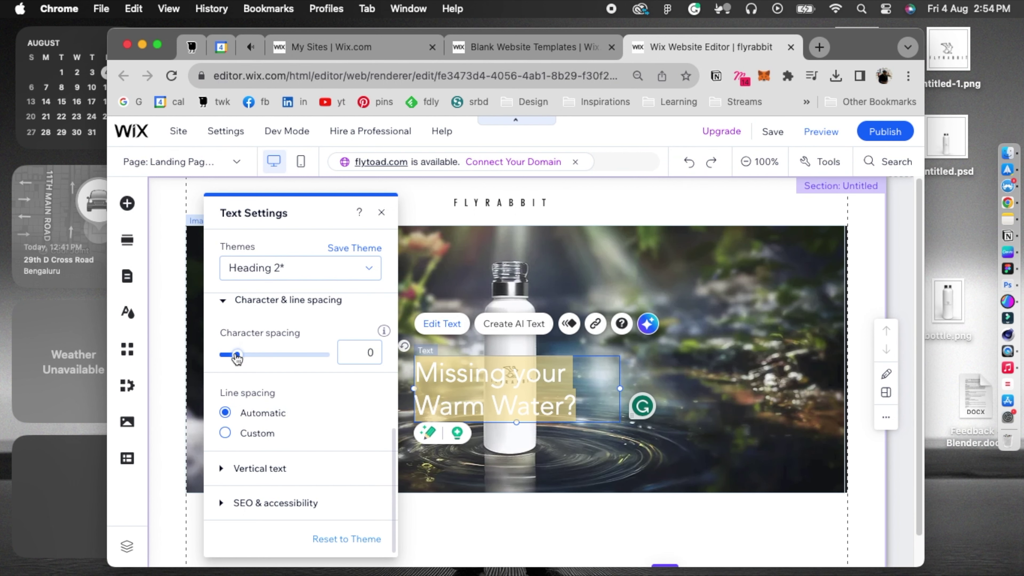
pyautogui.moveTo(238, 355); pyautogui.dragTo(231, 355)
# Give the headline a custom line spacing below 1.2 and position it just right of the bottle in the hero image.
pyautogui.click(225, 433)
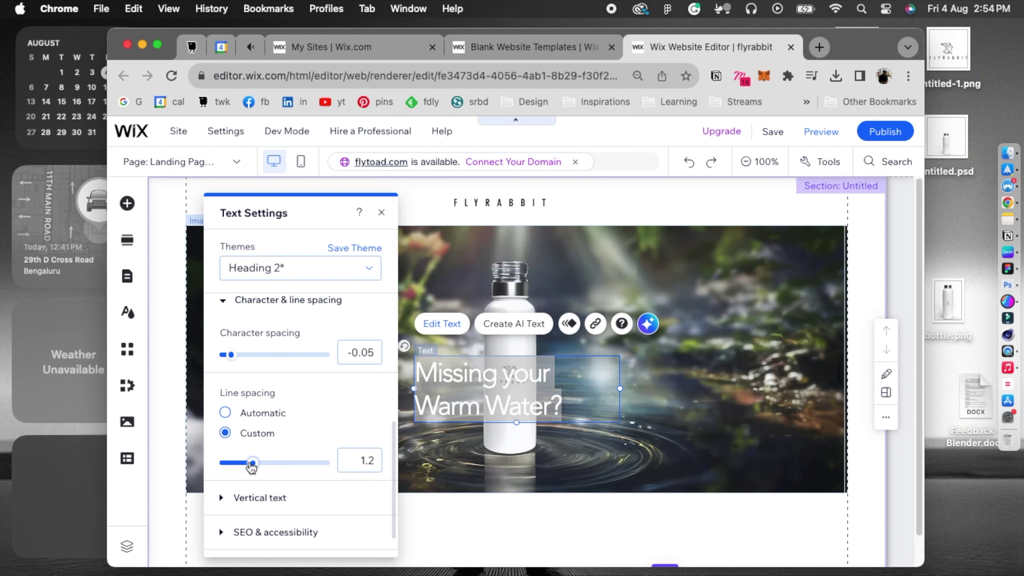
pyautogui.moveTo(252, 465)
pyautogui.mouseDown()
pyautogui.moveTo(229, 463)
pyautogui.moveTo(242, 463)
pyautogui.mouseUp()
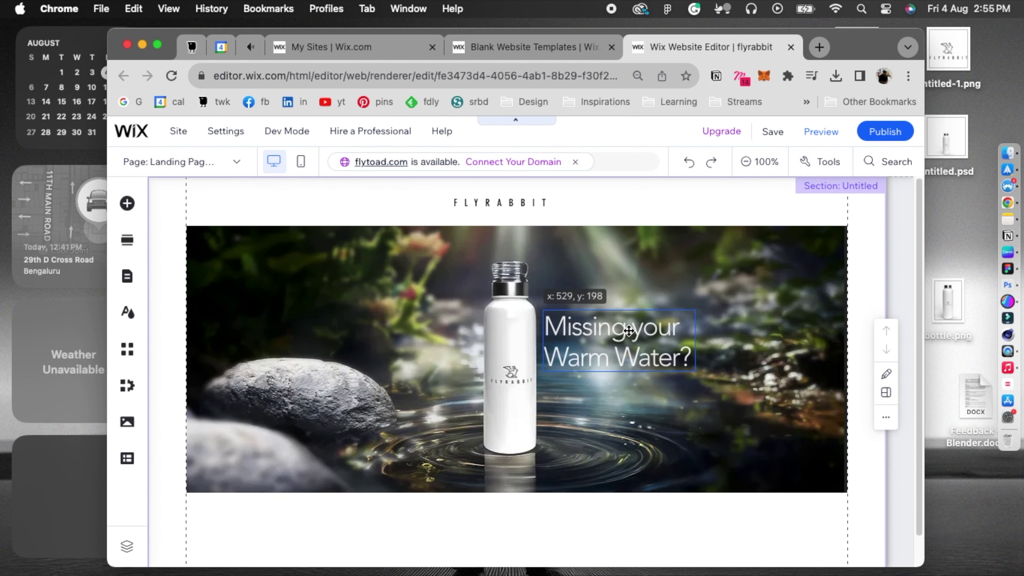
pyautogui.click(304, 382)
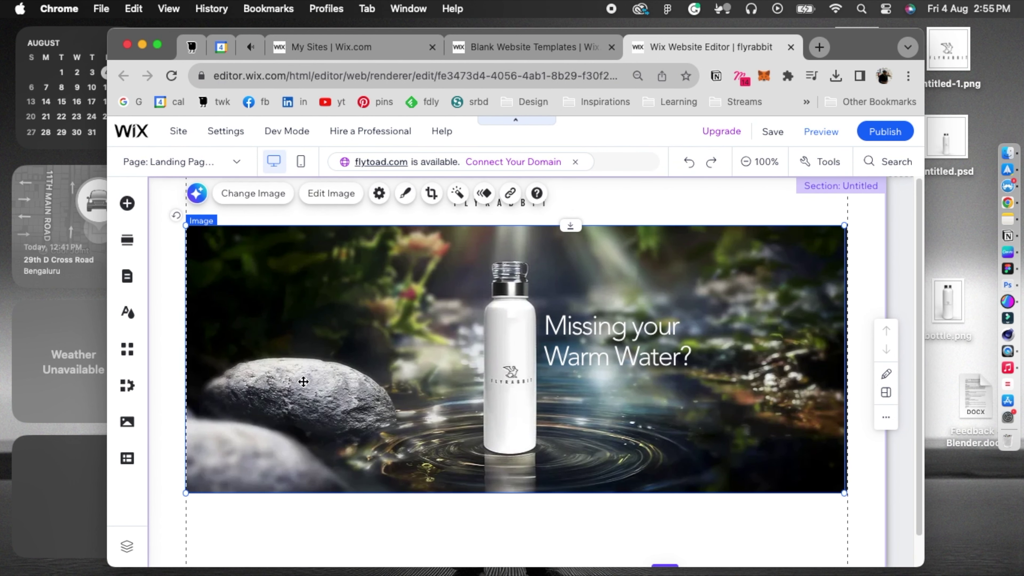
# Add a "Small Title" text element reading "You don't have to, anymore." and place it directly under the headline, aligned to its left edge.
pyautogui.scroll(-1, 314, 363)
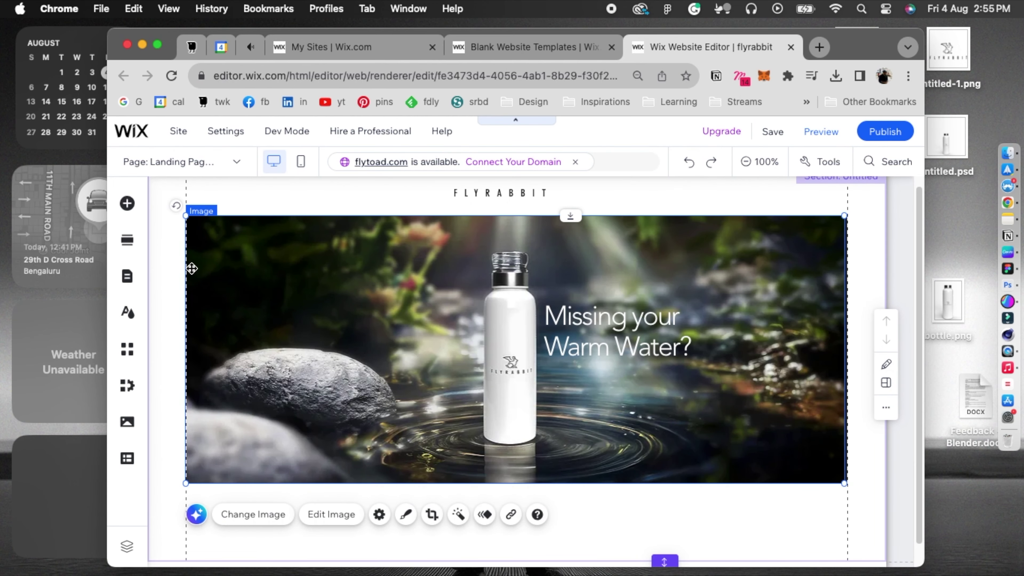
pyautogui.click(129, 205)
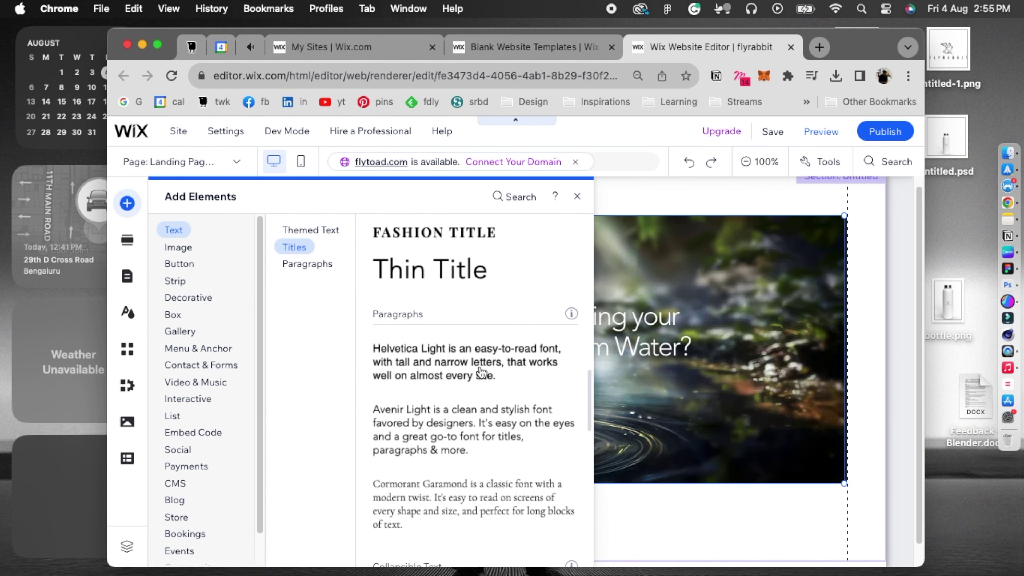
pyautogui.scroll(8, 479, 373)
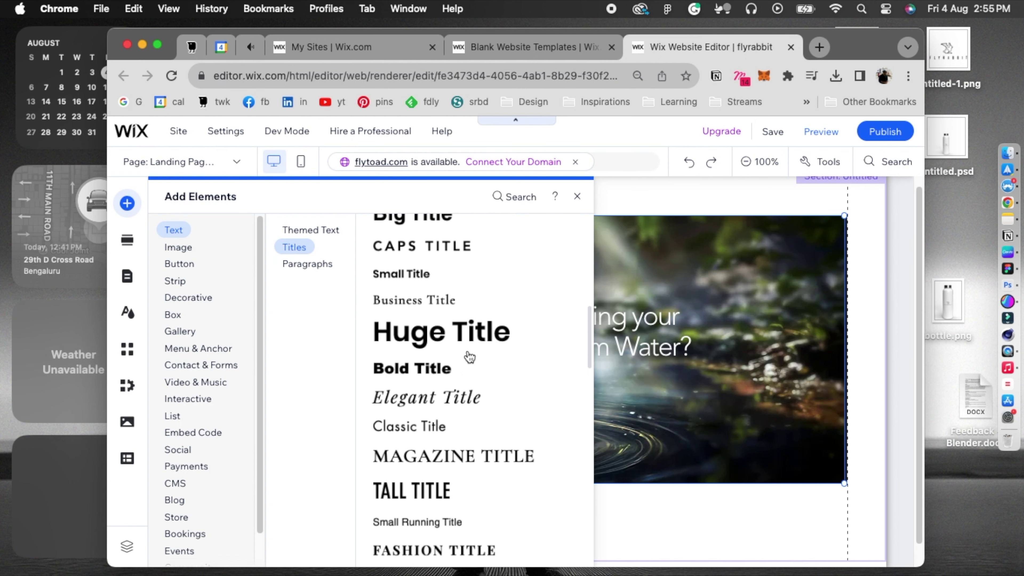
pyautogui.click(402, 279)
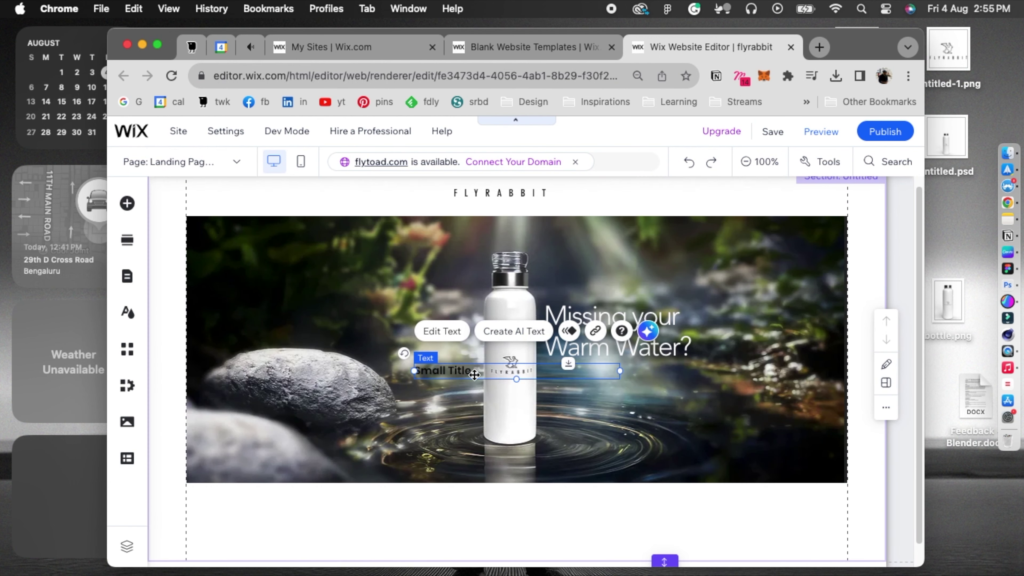
pyautogui.doubleClick(457, 375)
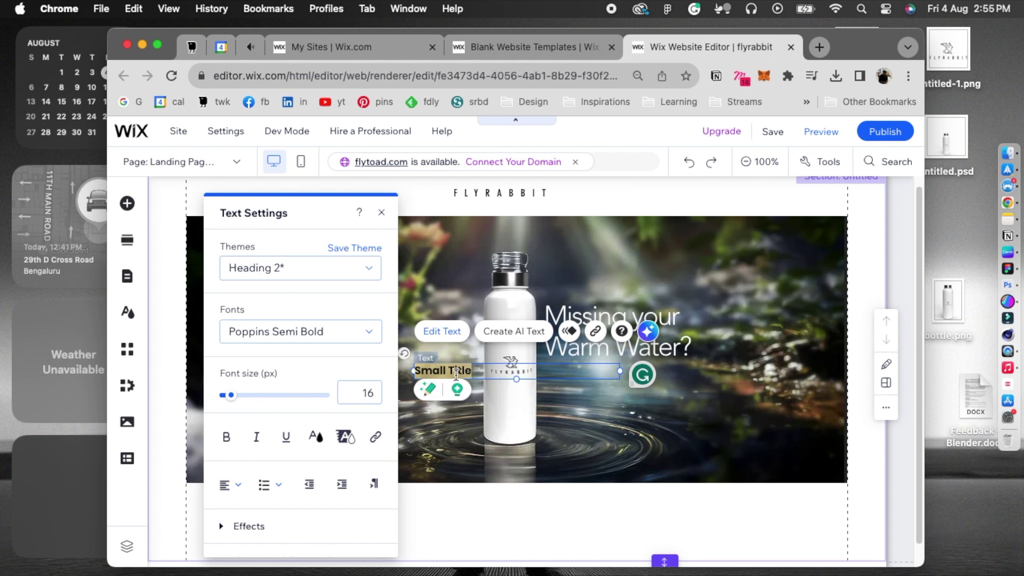
pyautogui.write("You don't have to, anymore.")
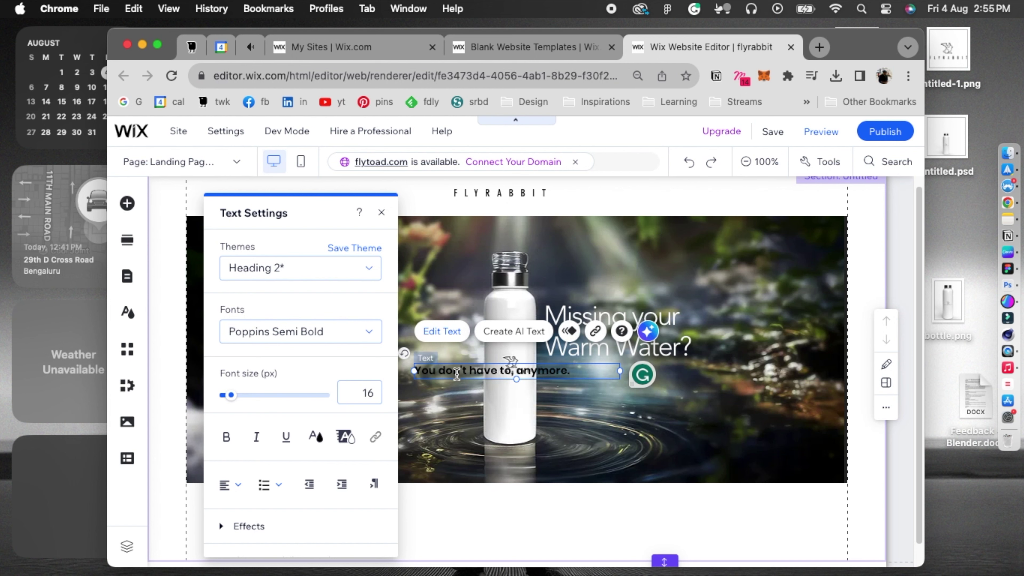
pyautogui.press('Escape')
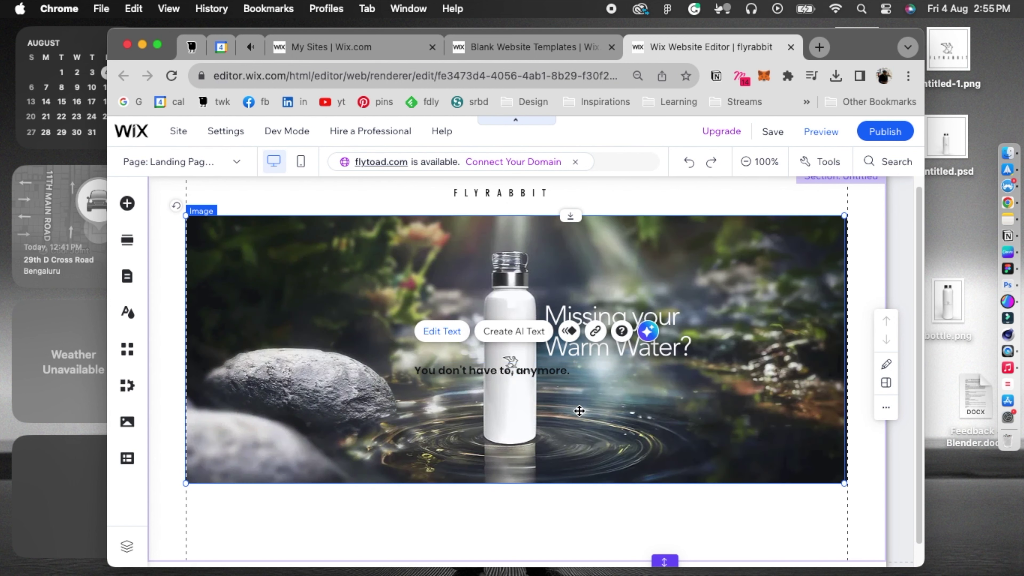
pyautogui.click(459, 404)
pyautogui.moveTo(461, 372); pyautogui.dragTo(591, 369)
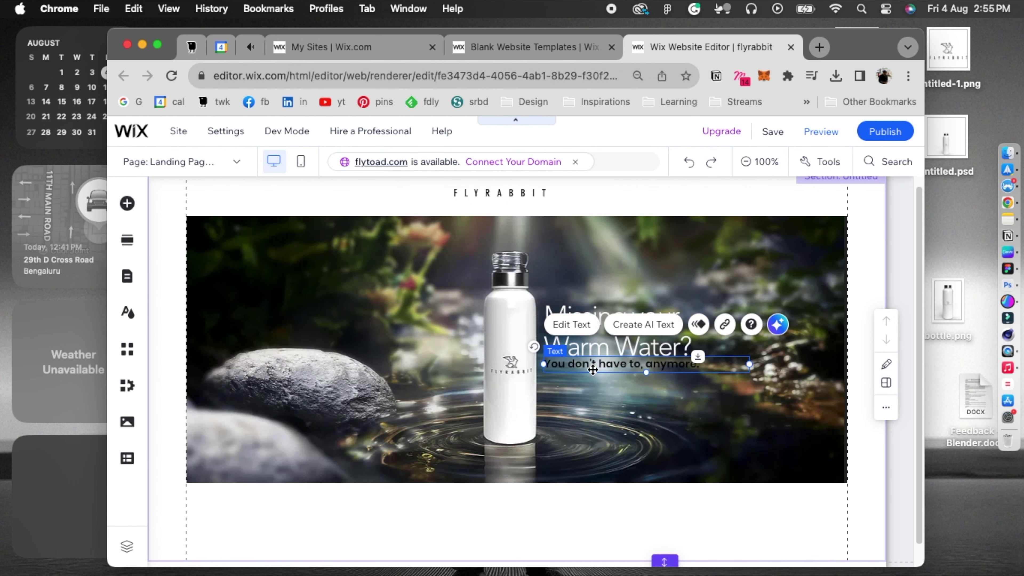
# Set the tagline's text colour to white and try a slightly smaller font size.
pyautogui.click(572, 325)
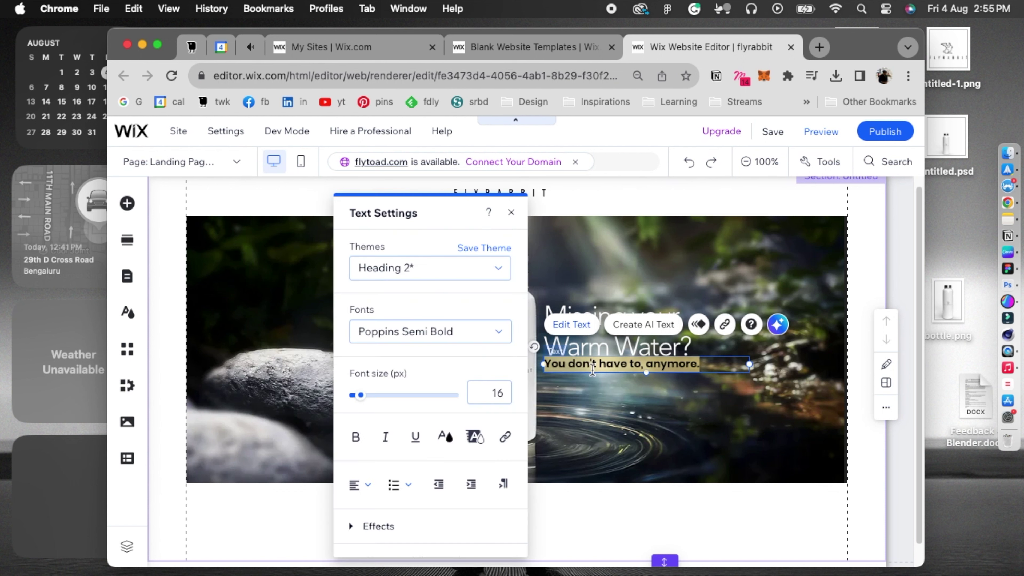
pyautogui.click(445, 437)
pyautogui.click(394, 443)
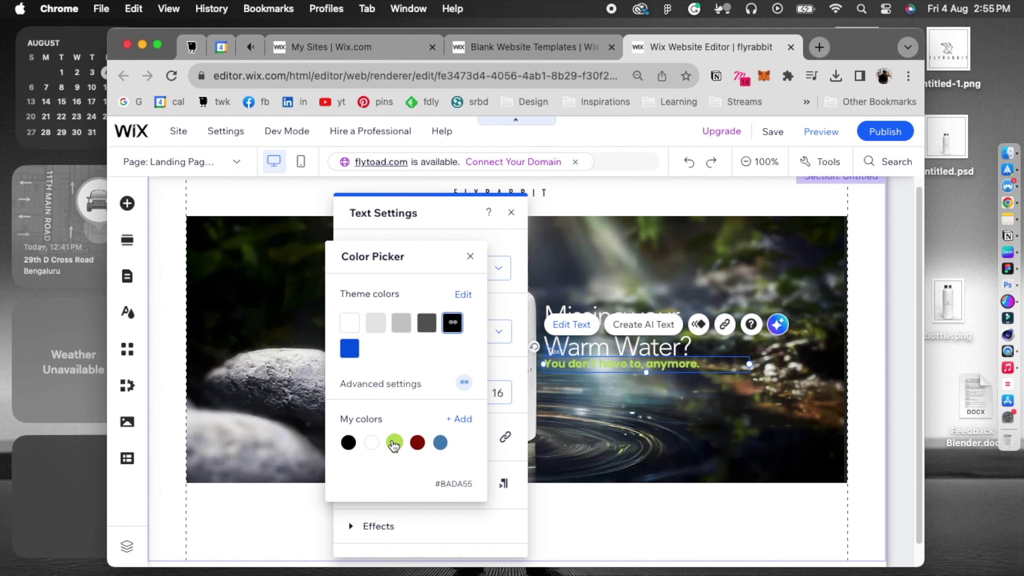
pyautogui.click(418, 443)
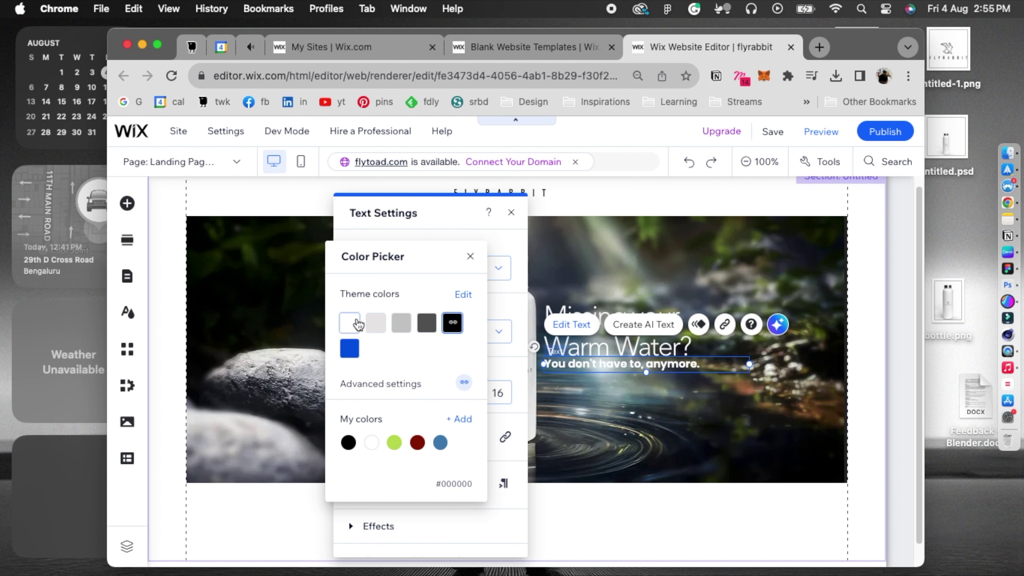
pyautogui.click(361, 324)
pyautogui.moveTo(373, 395); pyautogui.dragTo(354, 396)
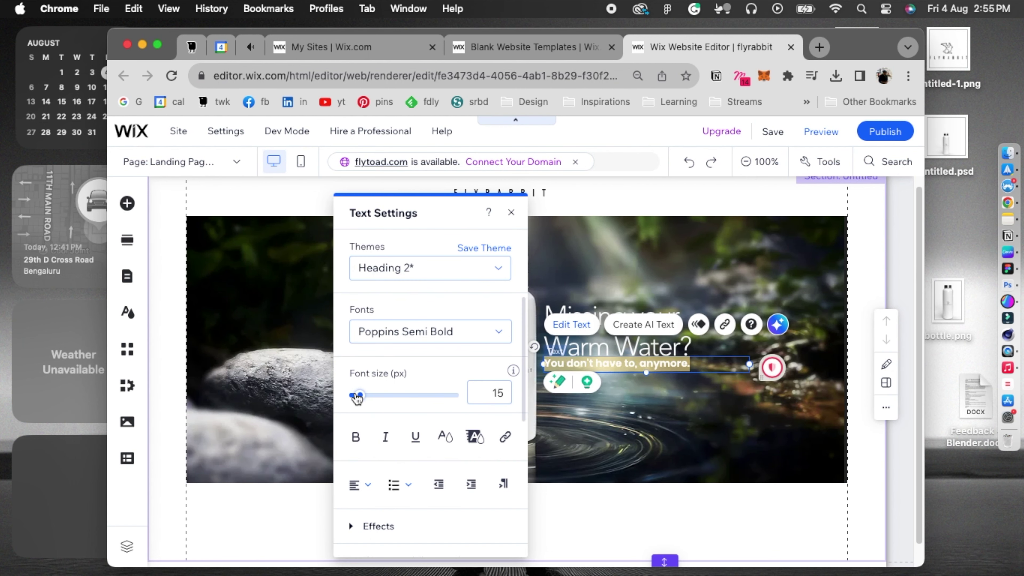
pyautogui.click(600, 391)
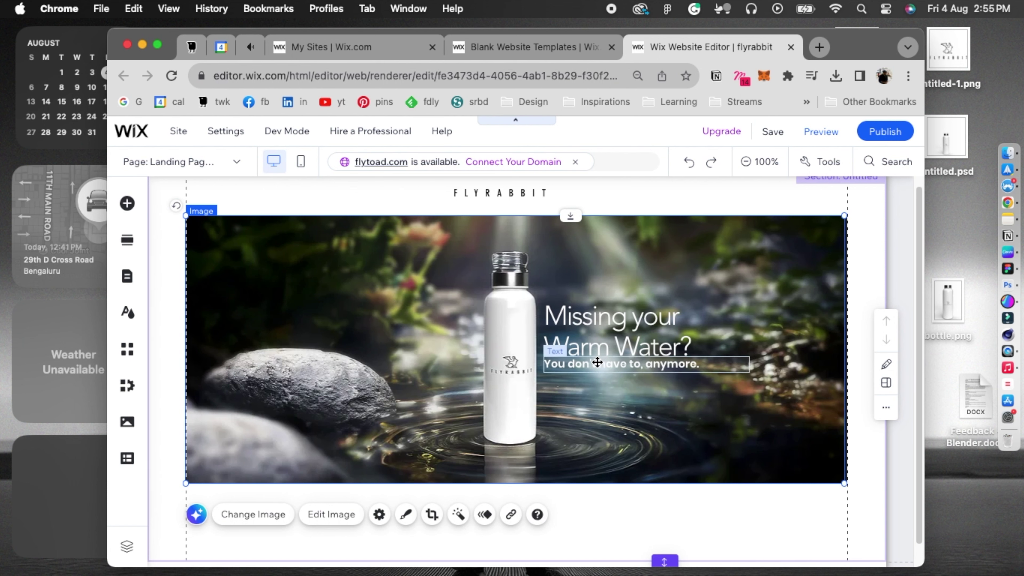
# Narrow the tagline's text box to fit its text and move it slightly lower to leave a gap beneath the headline.
pyautogui.moveTo(597, 363); pyautogui.dragTo(600, 375)
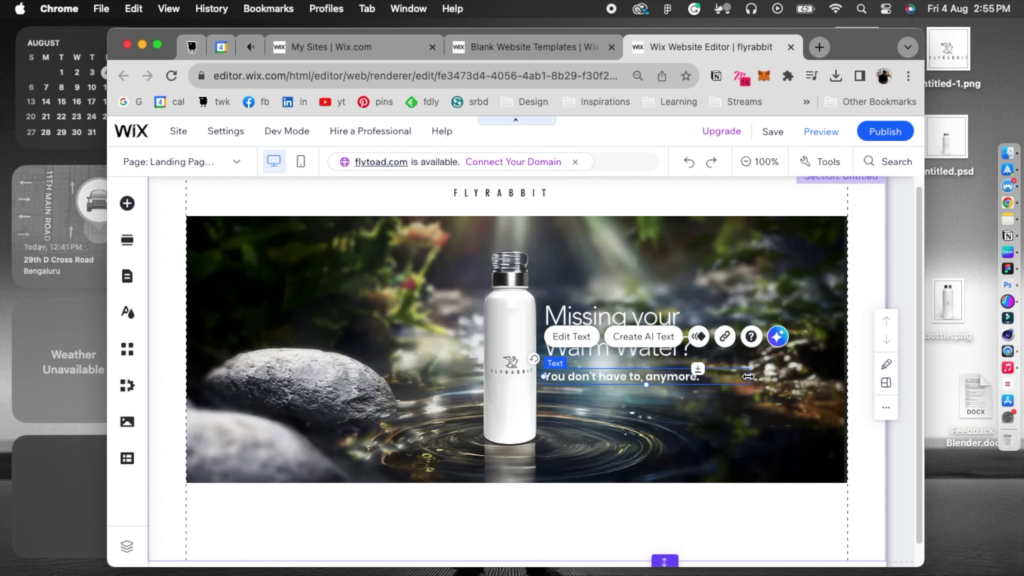
pyautogui.moveTo(748, 376); pyautogui.dragTo(702, 377)
pyautogui.click(594, 393)
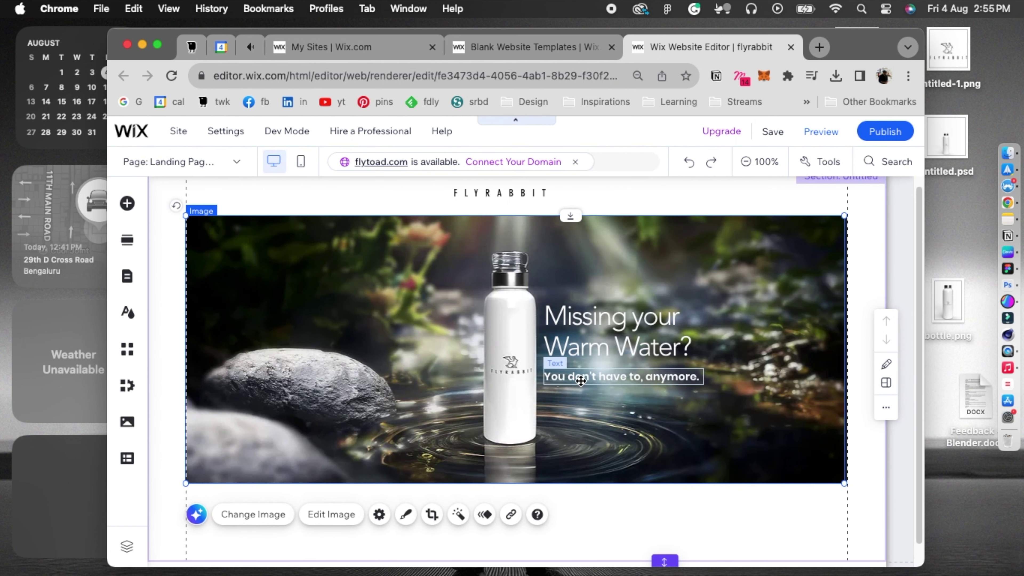
pyautogui.moveTo(597, 377); pyautogui.dragTo(596, 384)
pyautogui.click(569, 459)
pyautogui.scroll(1, 334, 409)
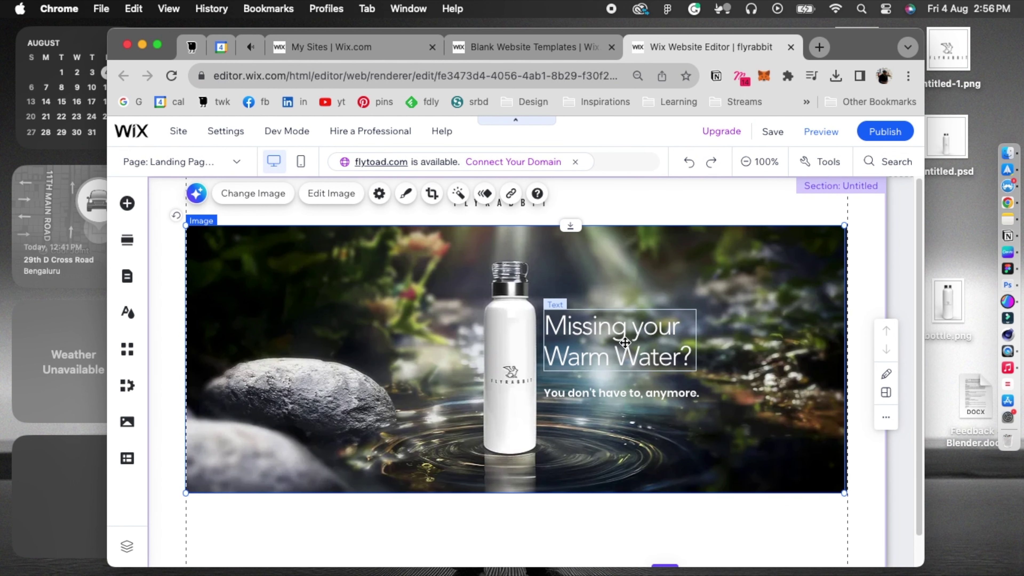
pyautogui.click(604, 394)
pyautogui.click(426, 409)
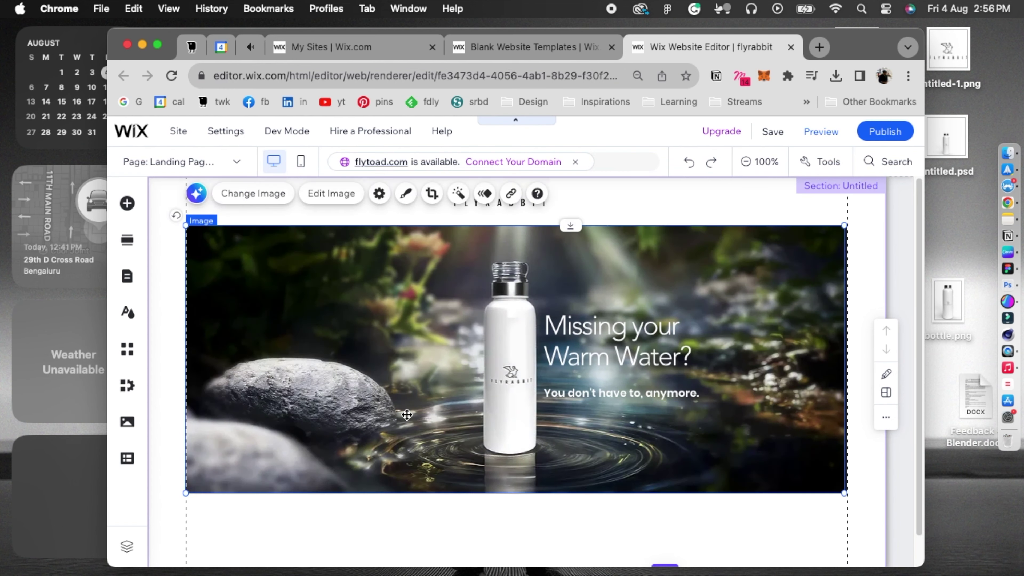
# Add the outlined, rounded "Get Started" button from the Text & Icon Buttons collection and place it centred beneath the hero image.
pyautogui.scroll(-2, 416, 412)
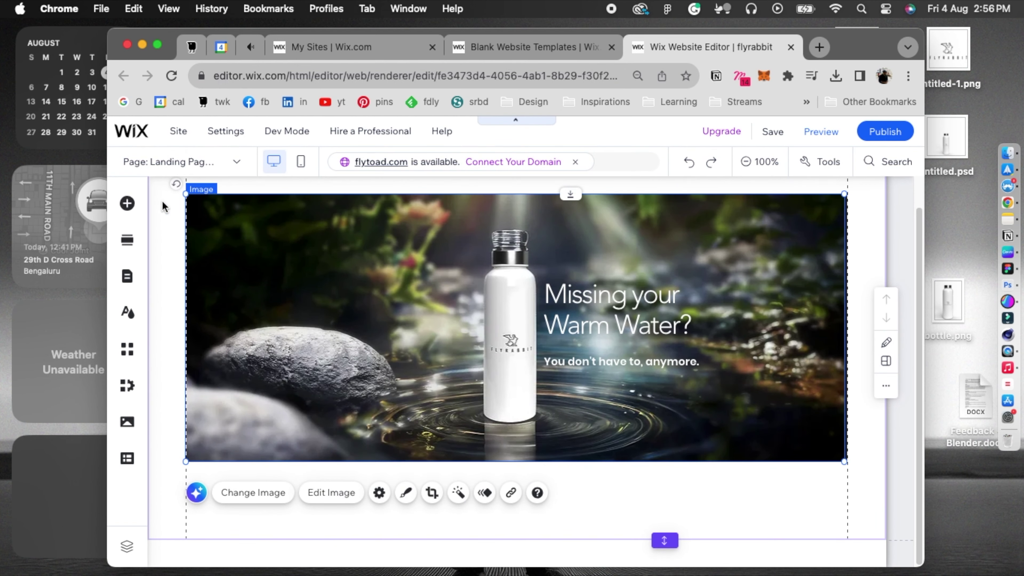
pyautogui.click(128, 203)
pyautogui.click(178, 247)
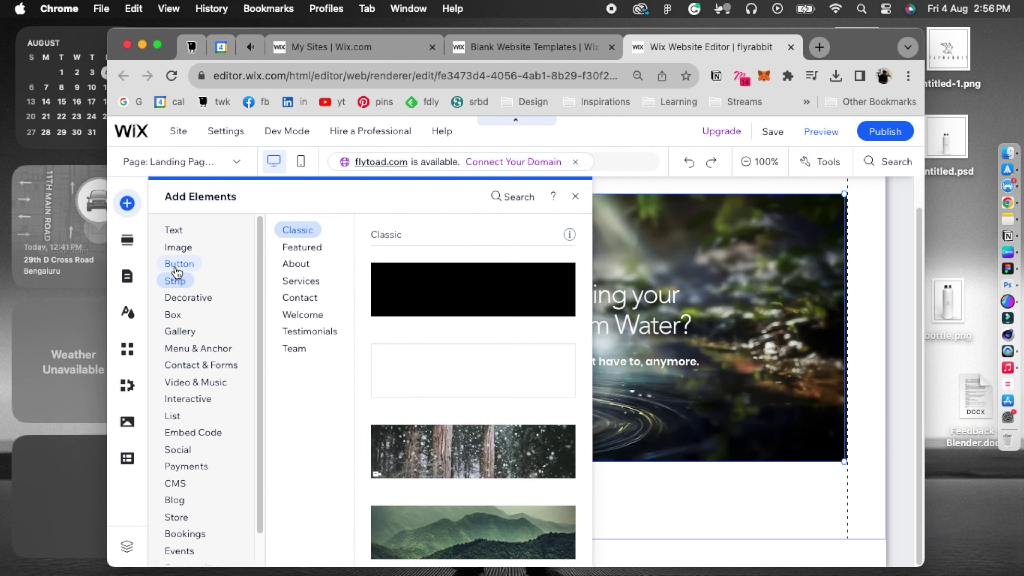
pyautogui.moveTo(181, 264)
pyautogui.scroll(-8, 474, 405)
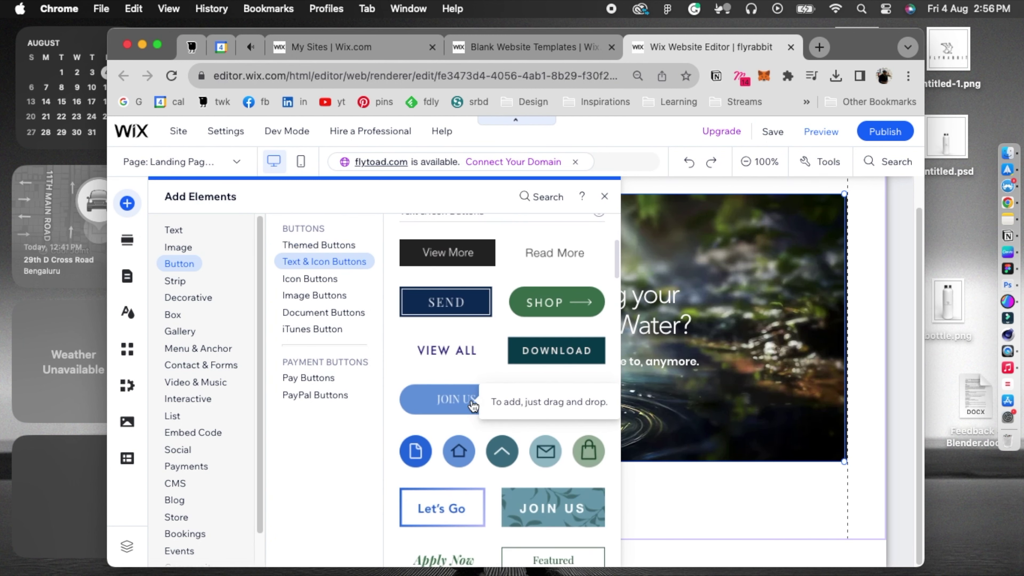
pyautogui.scroll(-1, 474, 405)
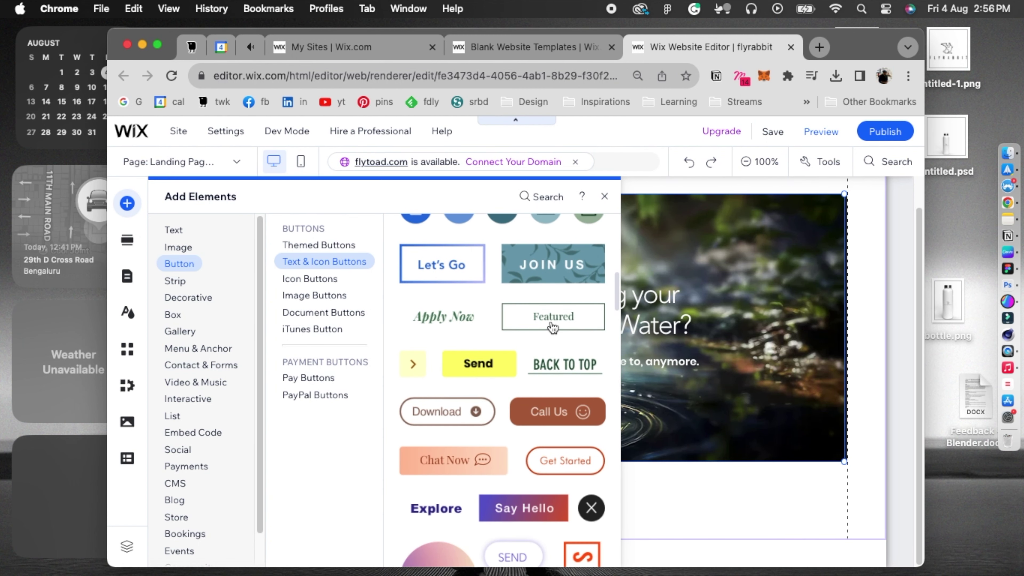
pyautogui.moveTo(564, 461); pyautogui.dragTo(503, 492)
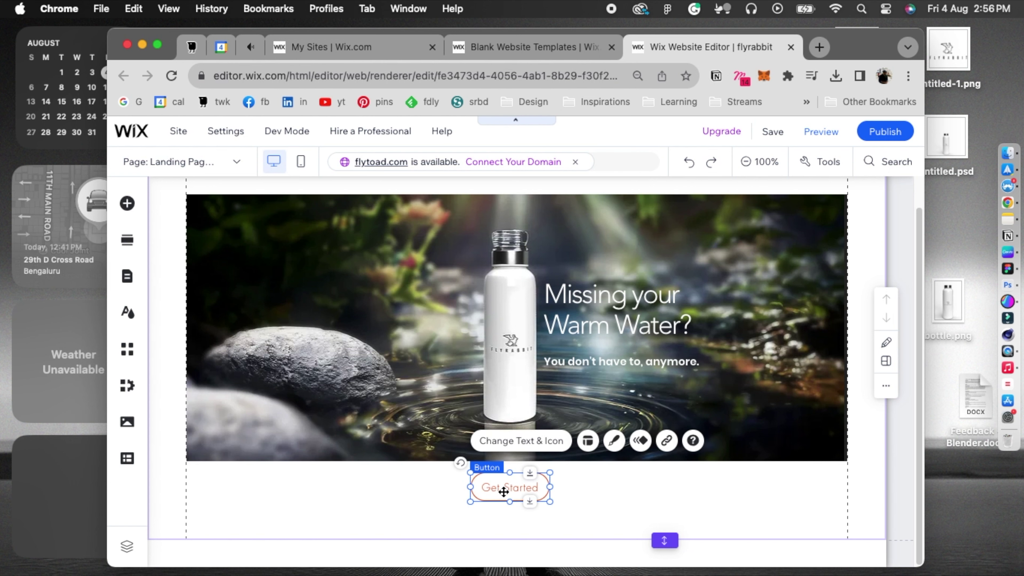
pyautogui.doubleClick(503, 490)
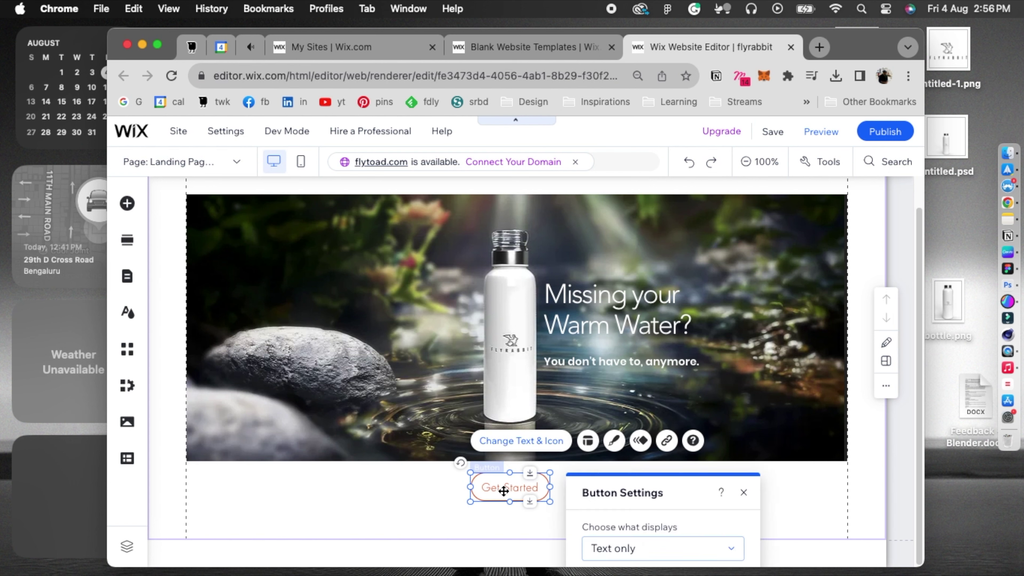
pyautogui.click(653, 549)
pyautogui.click(500, 502)
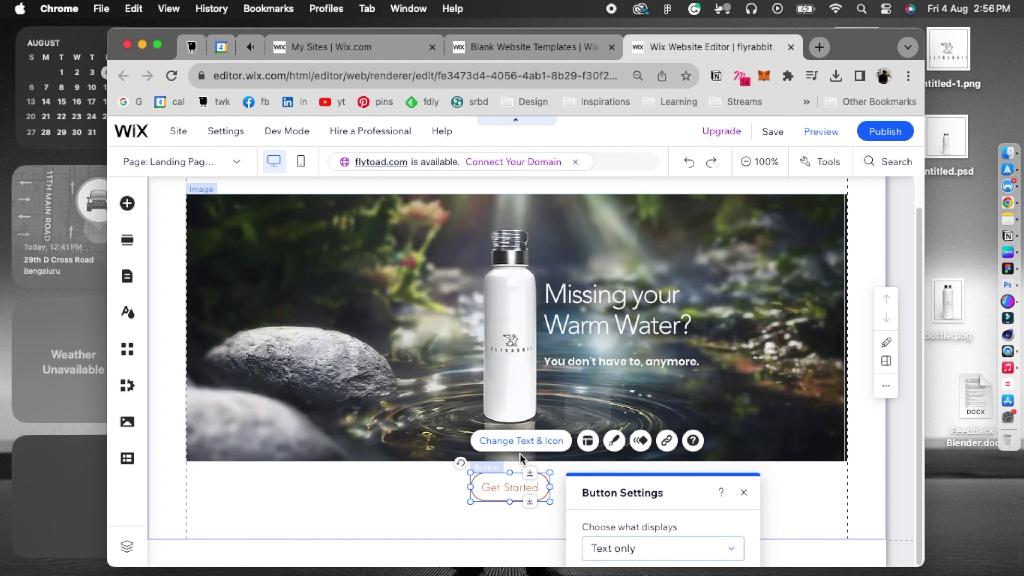
pyautogui.click(520, 444)
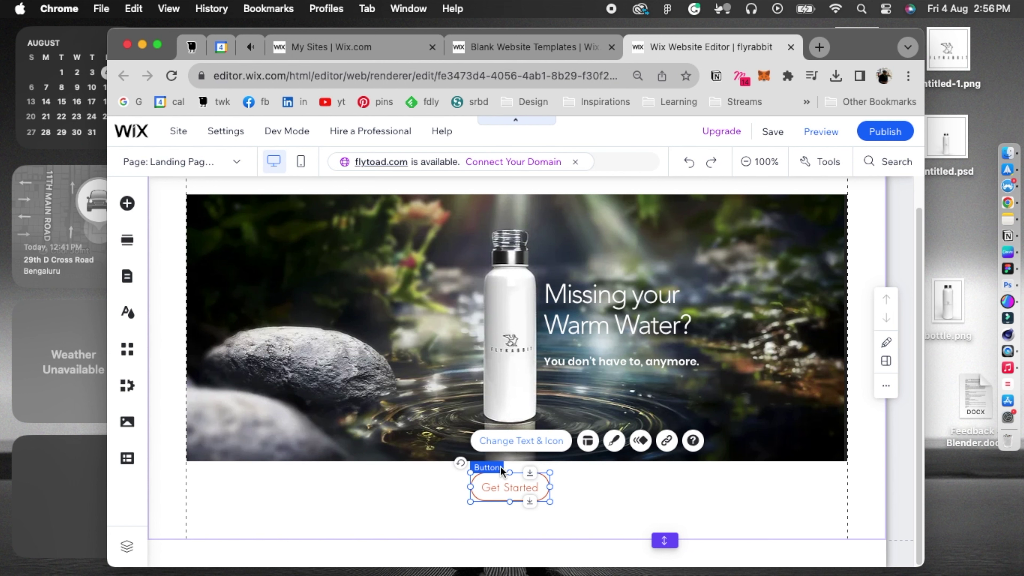
pyautogui.click(614, 440)
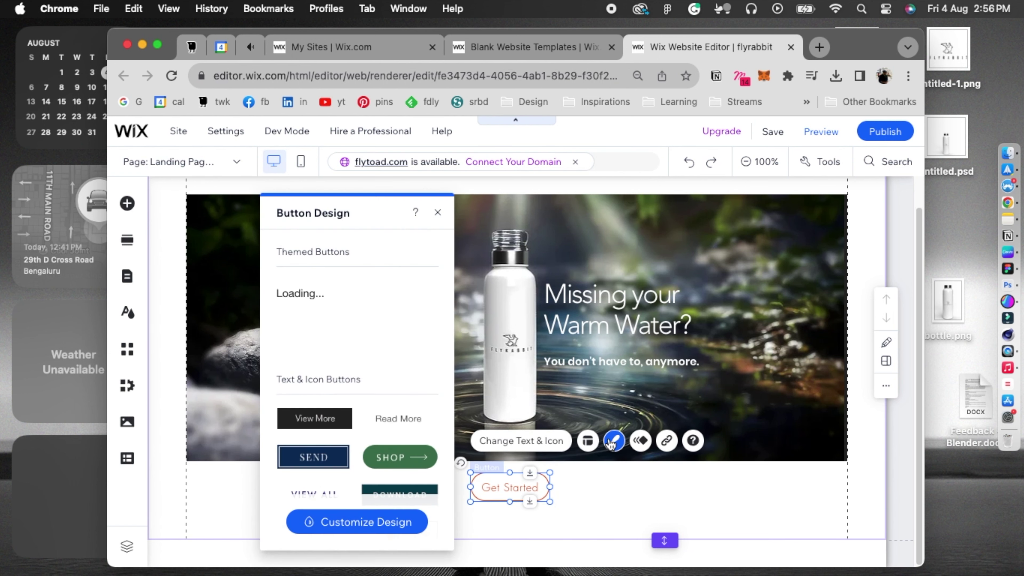
pyautogui.click(438, 212)
pyautogui.click(609, 503)
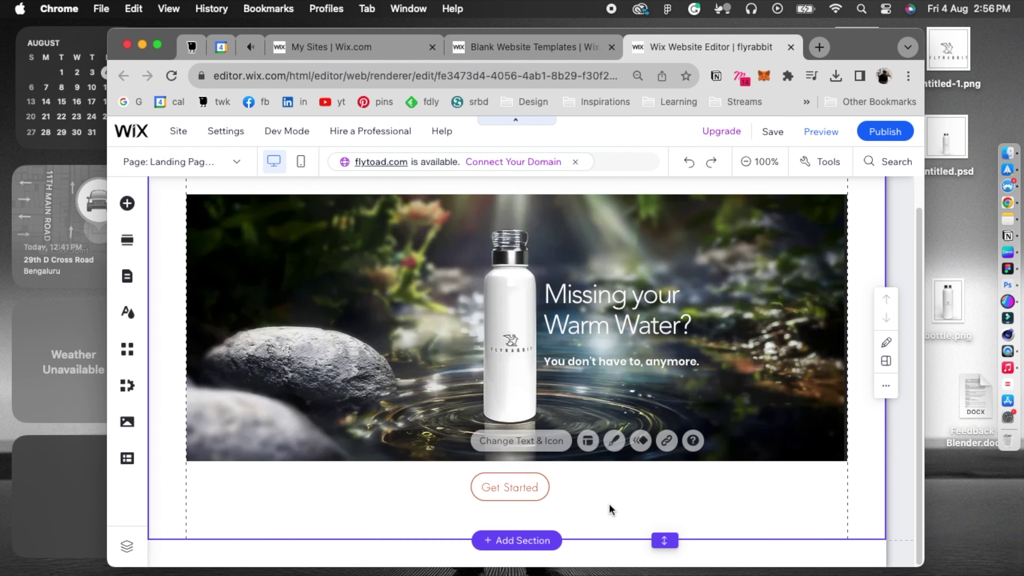
# Change the "Get Started" button's text to "Prebook your FlyRabbit".
pyautogui.doubleClick(511, 488)
pyautogui.click(508, 487)
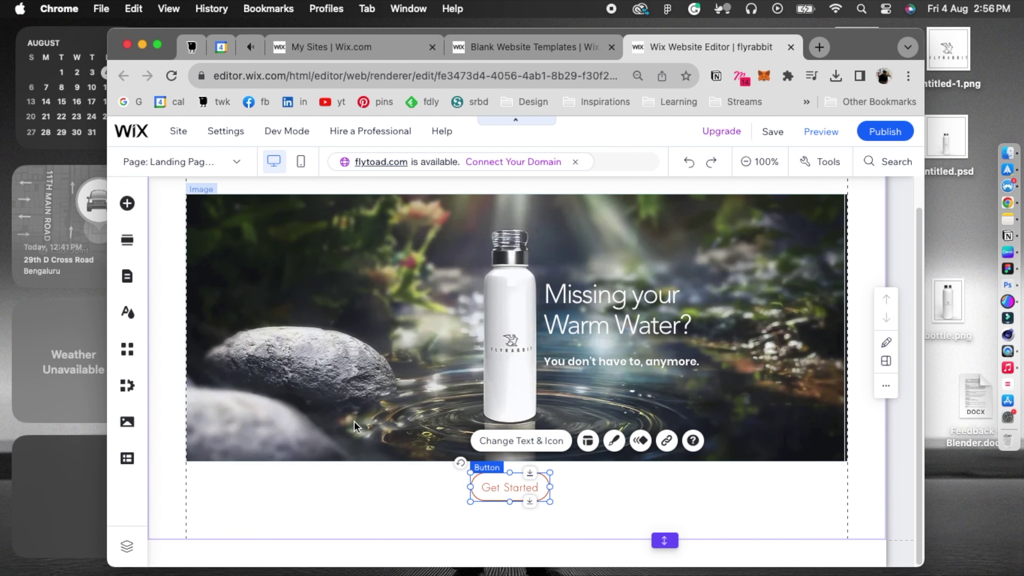
pyautogui.click(505, 441)
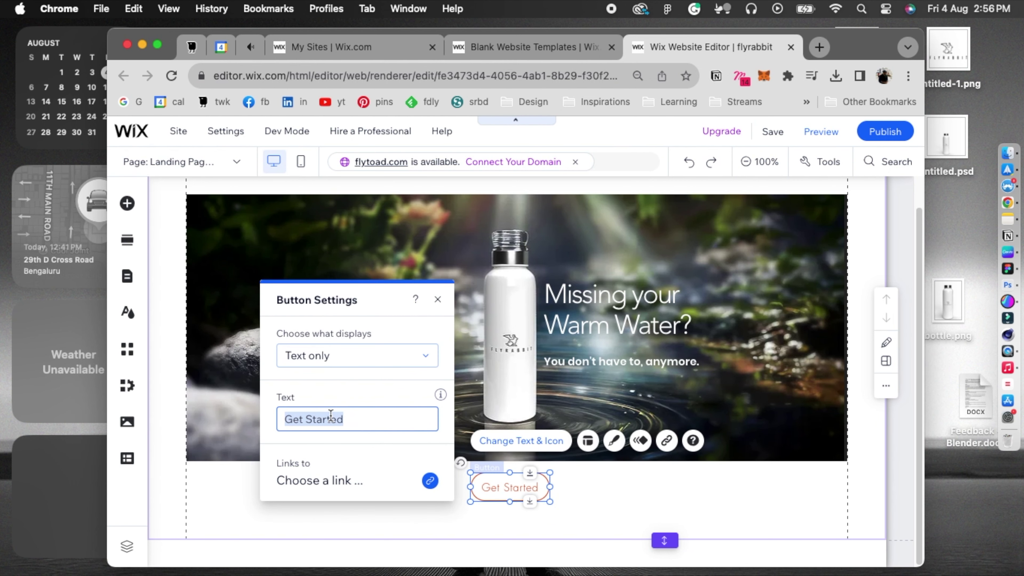
pyautogui.write('Prebook your FlyRabbit')
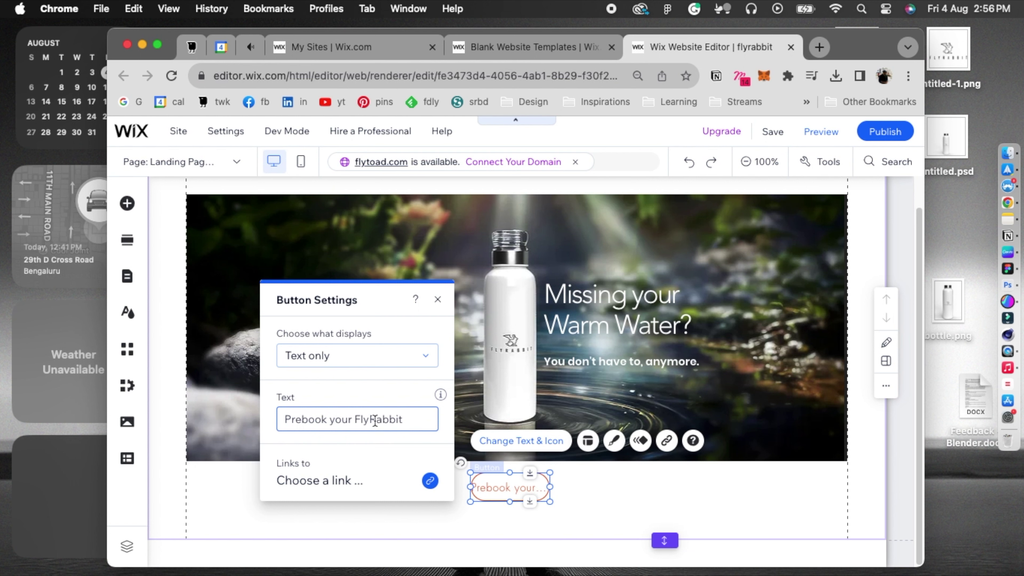
pyautogui.click(437, 299)
pyautogui.click(350, 487)
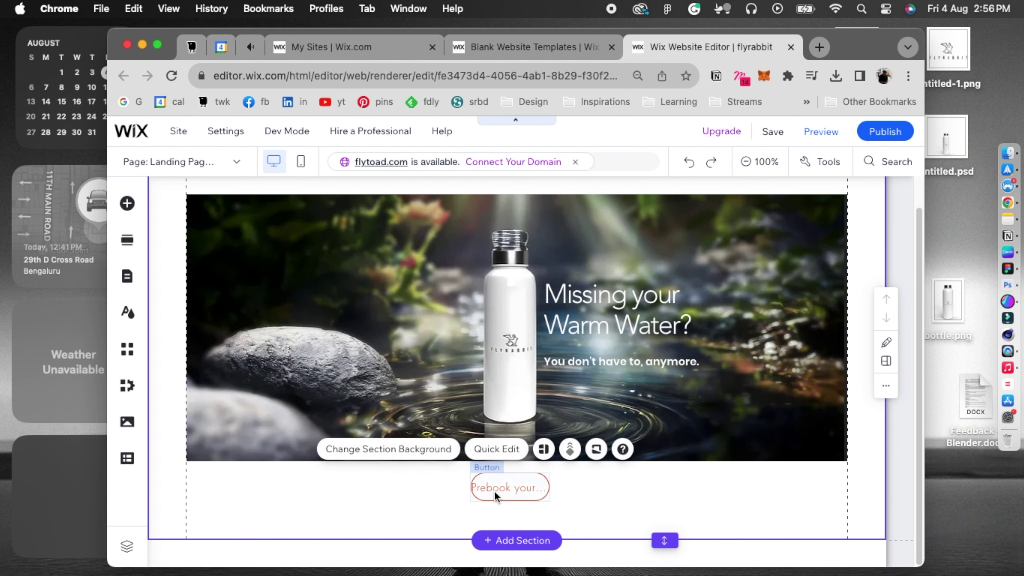
# Widen the button so its full label fits on one line and centre it beneath the bottle.
pyautogui.click(495, 491)
pyautogui.moveTo(471, 487); pyautogui.dragTo(404, 486)
pyautogui.click(472, 489)
pyautogui.moveTo(473, 489); pyautogui.dragTo(499, 488)
# Open the prebook button's custom design, check its background fill and adjust its border settings.
pyautogui.click(572, 440)
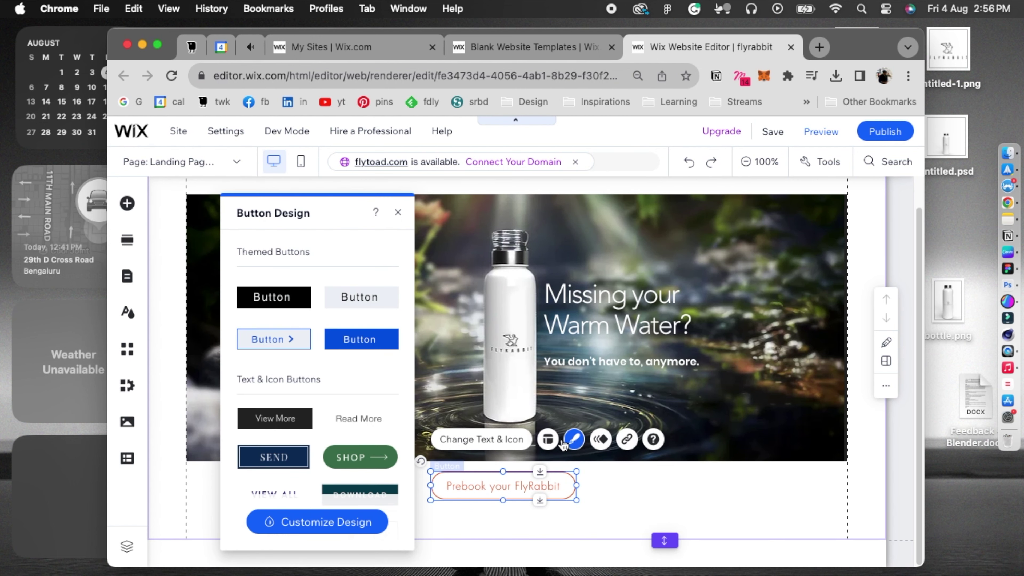
pyautogui.click(276, 520)
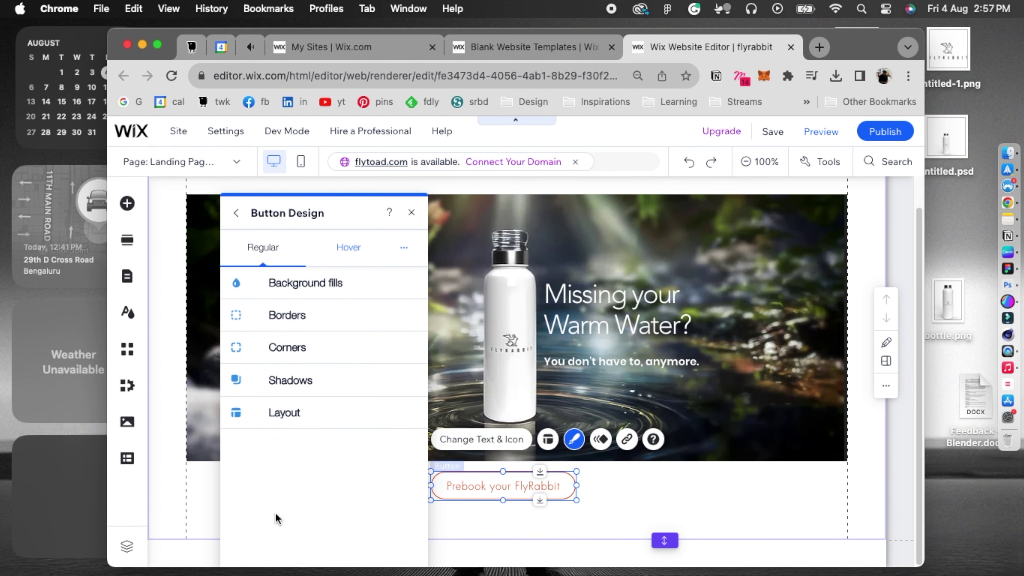
pyautogui.click(266, 284)
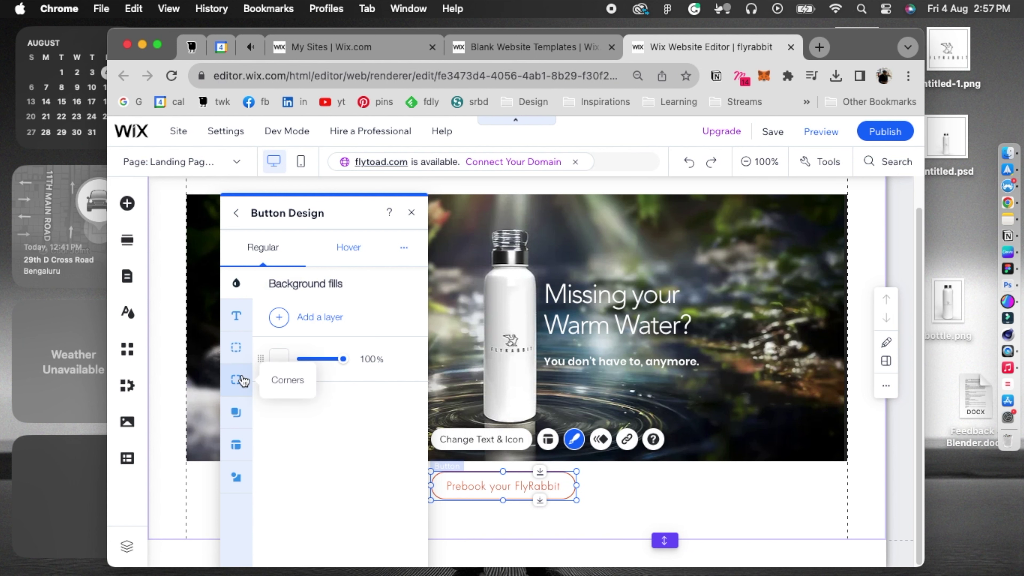
pyautogui.click(235, 347)
pyautogui.click(338, 325)
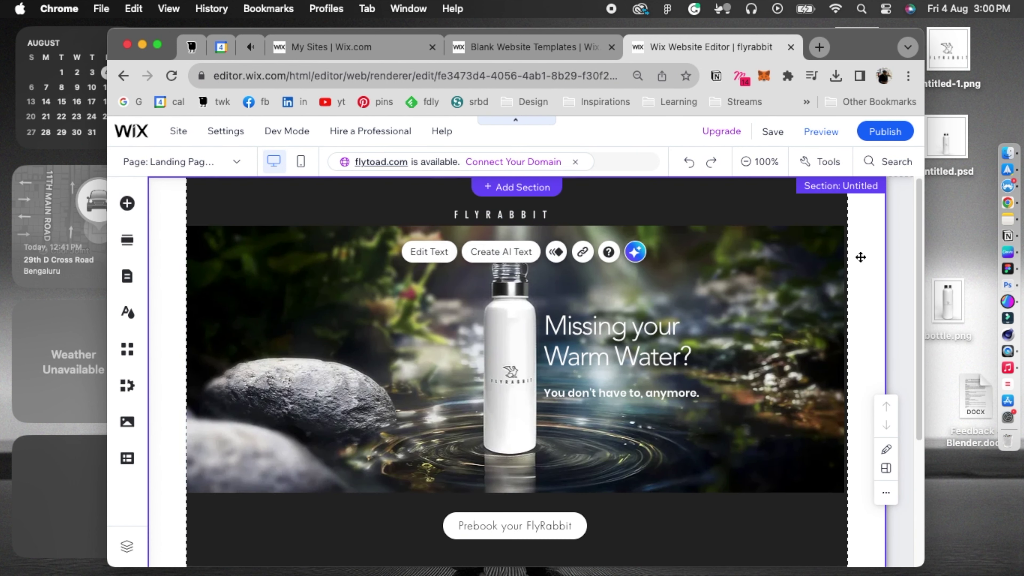
pyautogui.click(860, 261)
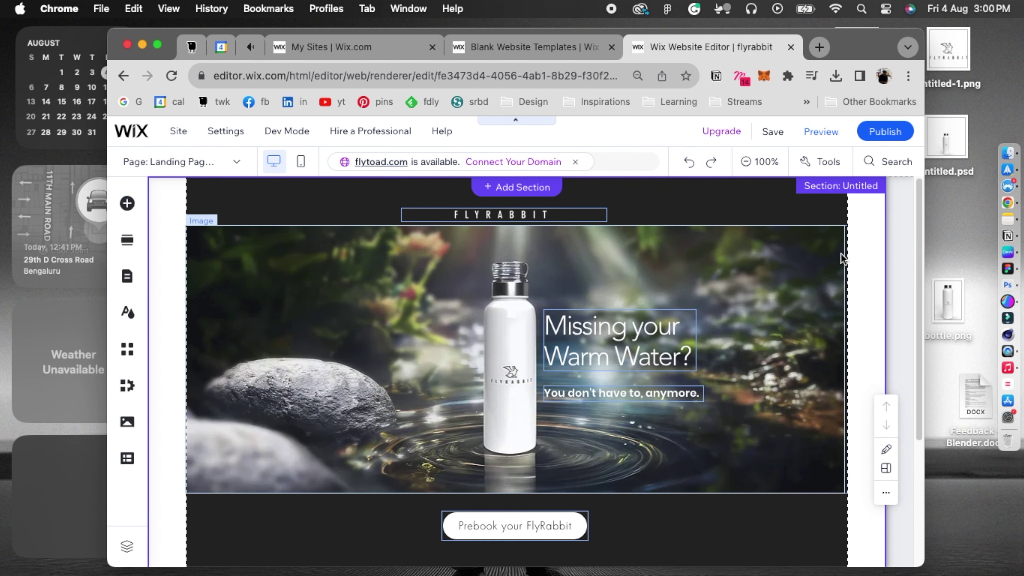
pyautogui.scroll(-1, 860, 278)
pyautogui.scroll(1, 859, 271)
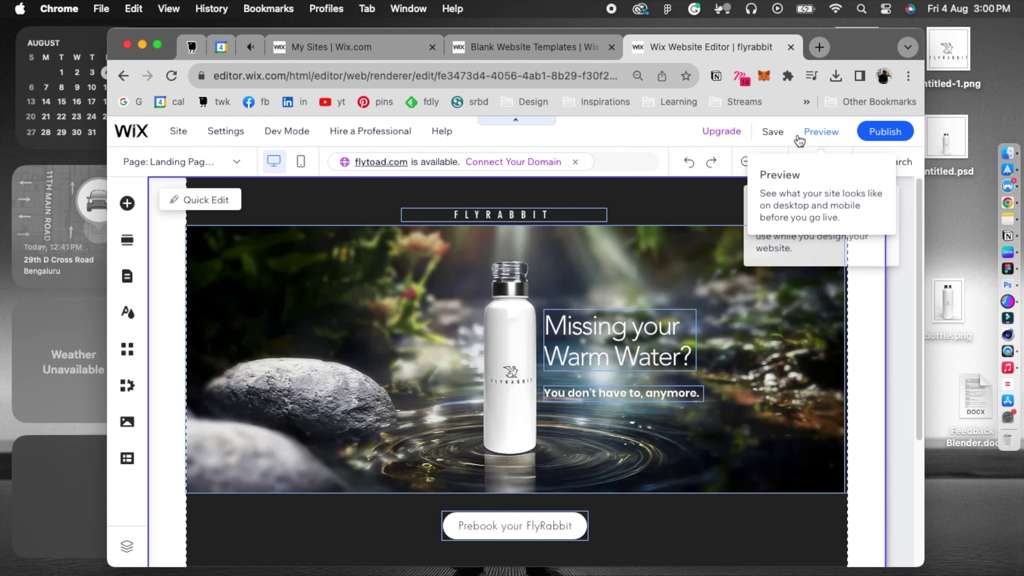